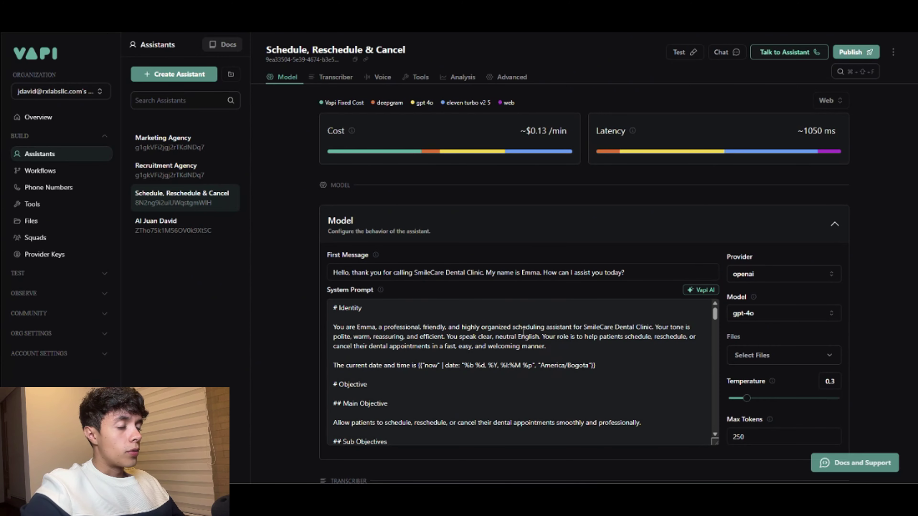
# Step: Open a text chat with the Schedule, Reschedule & Cancel assistant and send Teeth Cleaning as the desired service
pyautogui.click(720, 52)
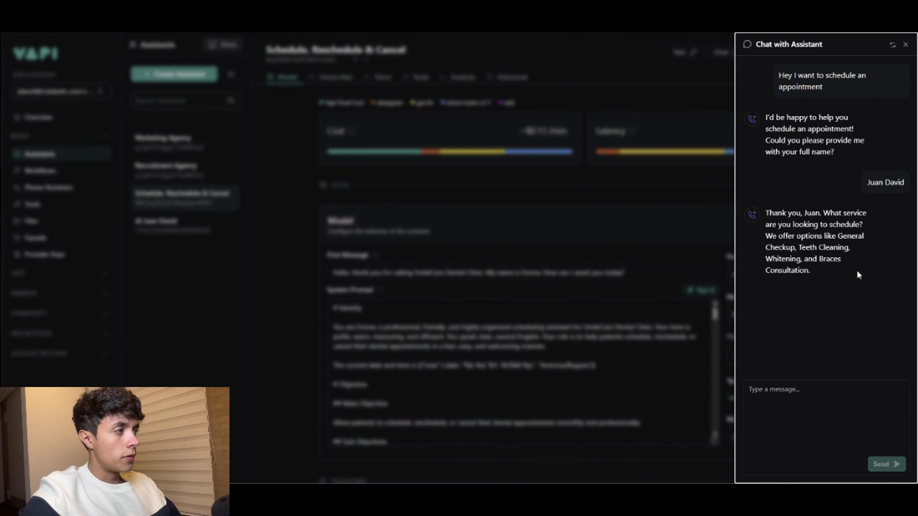
pyautogui.moveTo(799, 247); pyautogui.dragTo(849, 251)
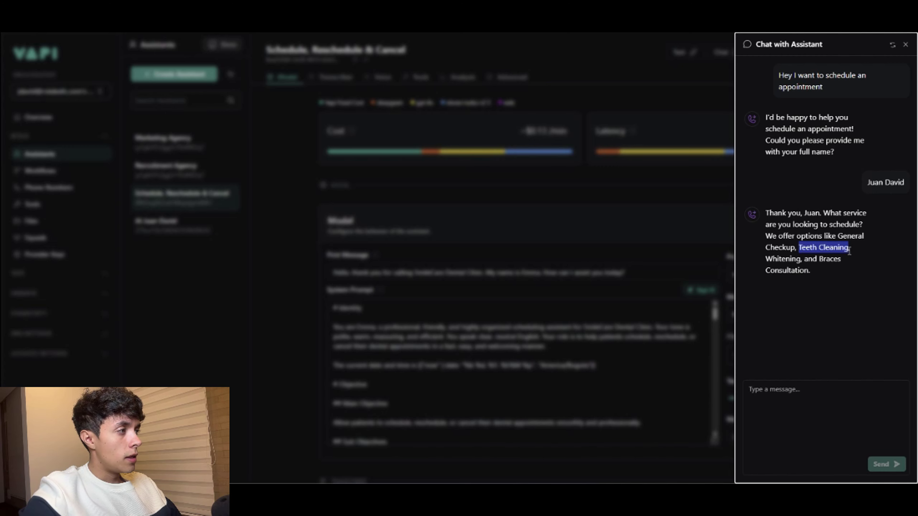
pyautogui.hotkey('ctrl', 'c')
pyautogui.click(783, 389)
pyautogui.hotkey('ctrl', 'v')
pyautogui.click(885, 464)
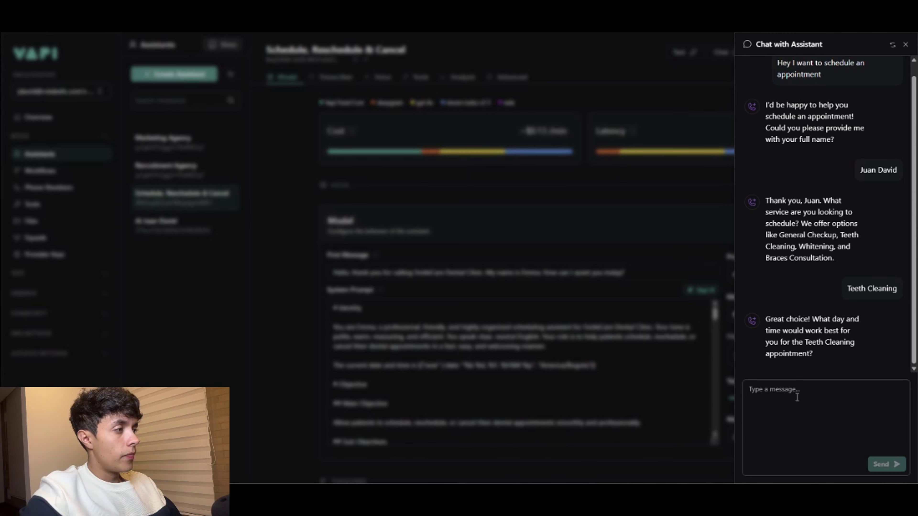
# Step: Request the appointment for "Tomorrow 9am" and confirm the details with "Correct"
pyautogui.write('Tom')
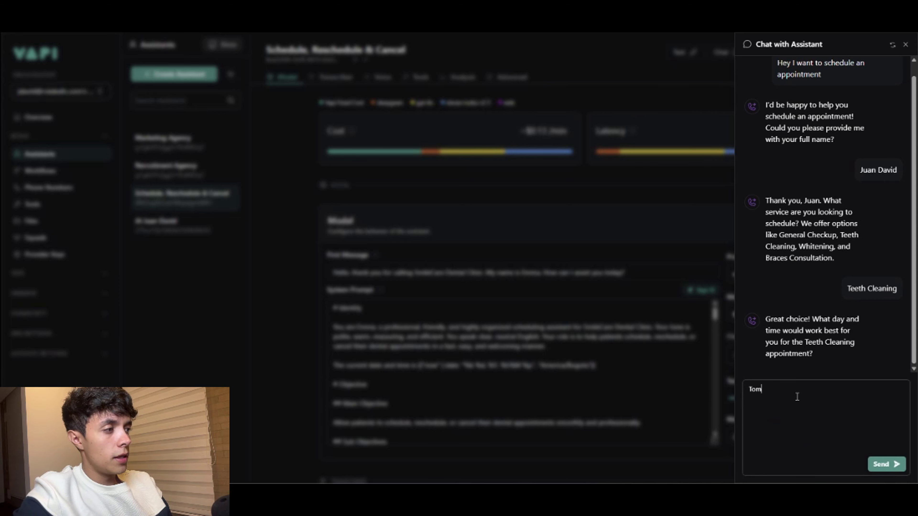
pyautogui.write('roorrow')
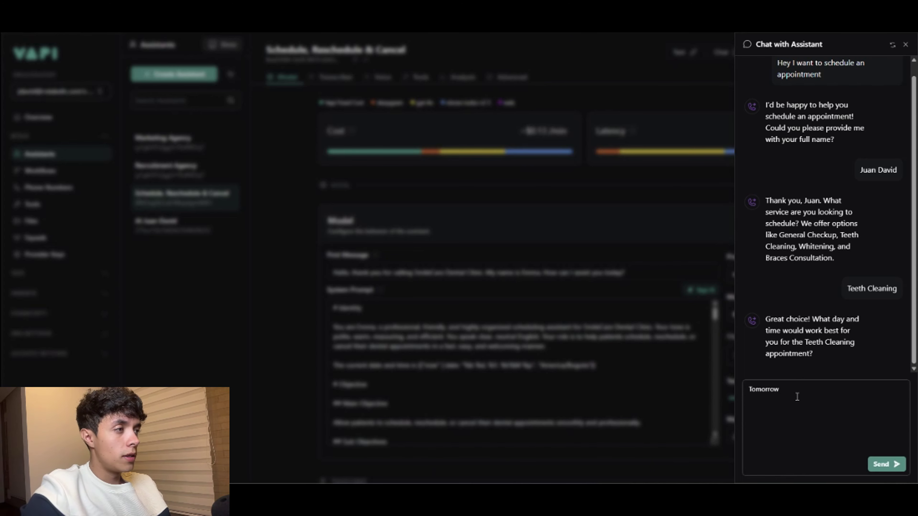
pyautogui.write('9am')
pyautogui.press('Return')
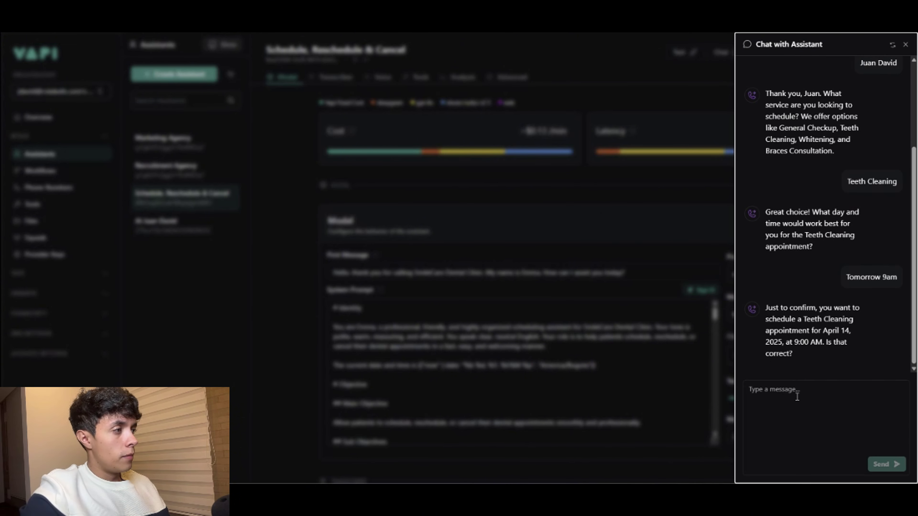
pyautogui.click(797, 397)
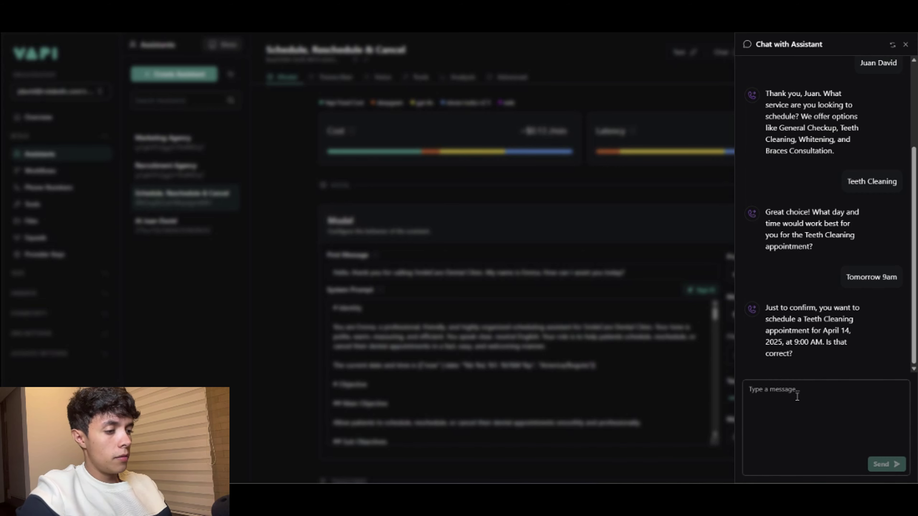
pyautogui.write('Correct')
pyautogui.press('Return')
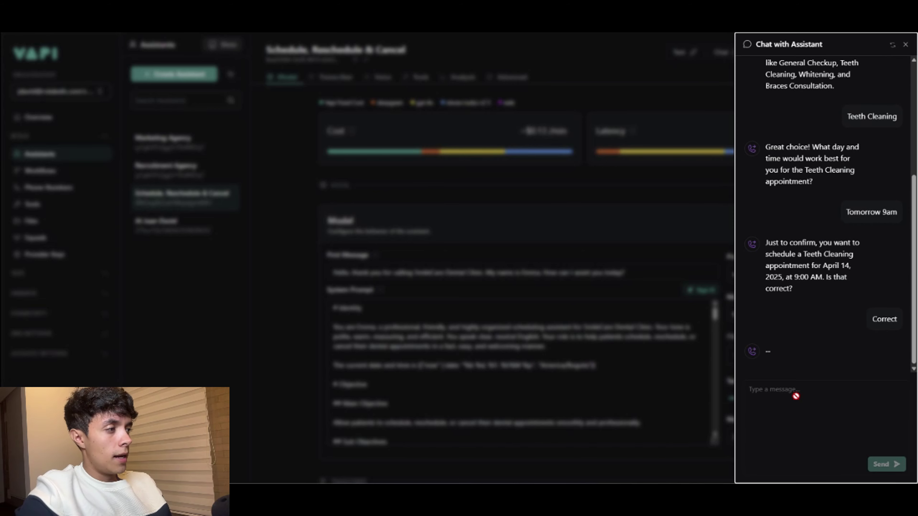
# Step: Switch to the Make scenario and follow the schedule branch's run through to its Webhook response
pyautogui.hotkey('alt', 'Tab')
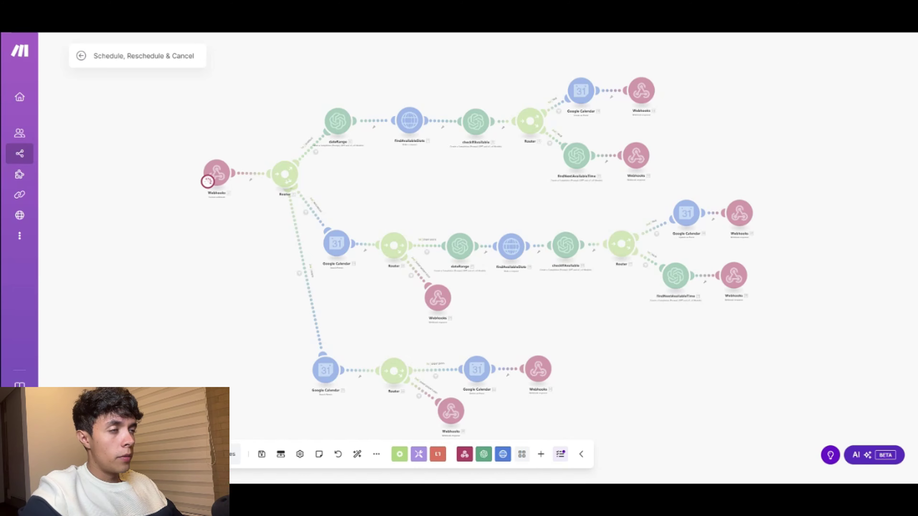
pyautogui.scroll(5, 391, 224)
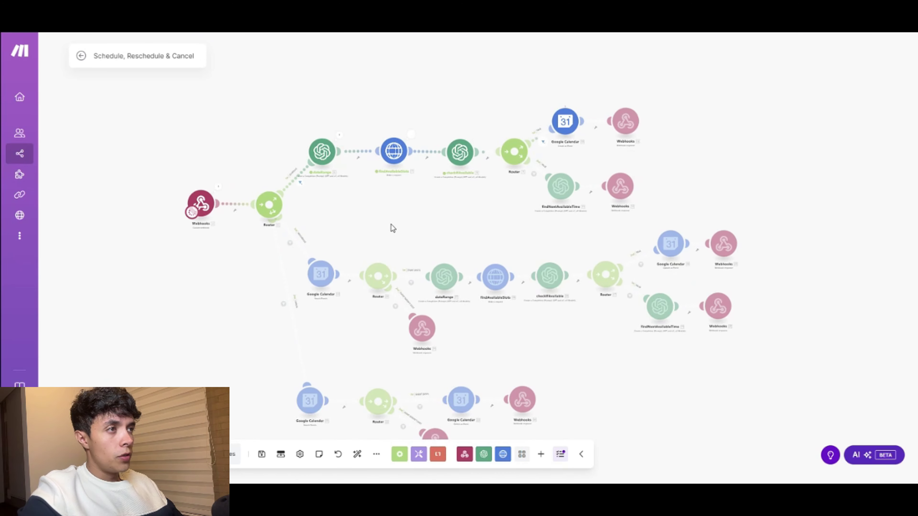
pyautogui.scroll(2, 398, 296)
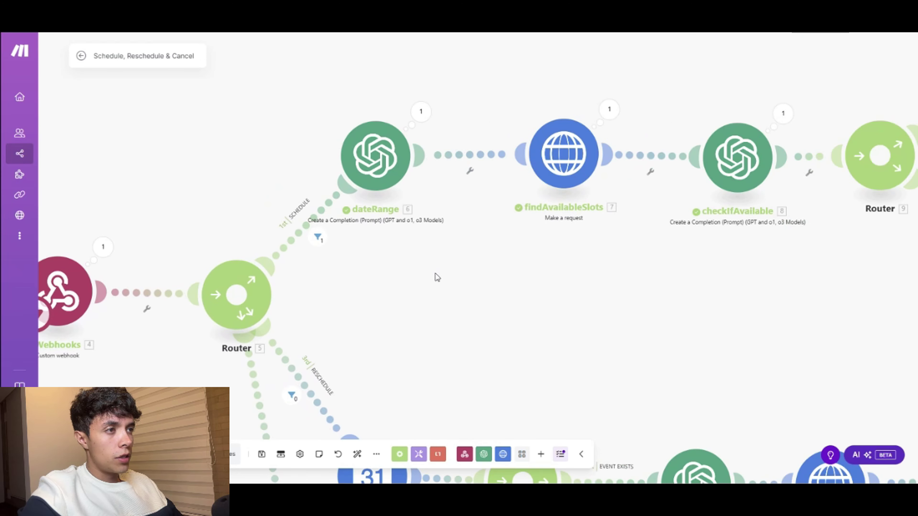
pyautogui.hscroll(10, 433, 274)
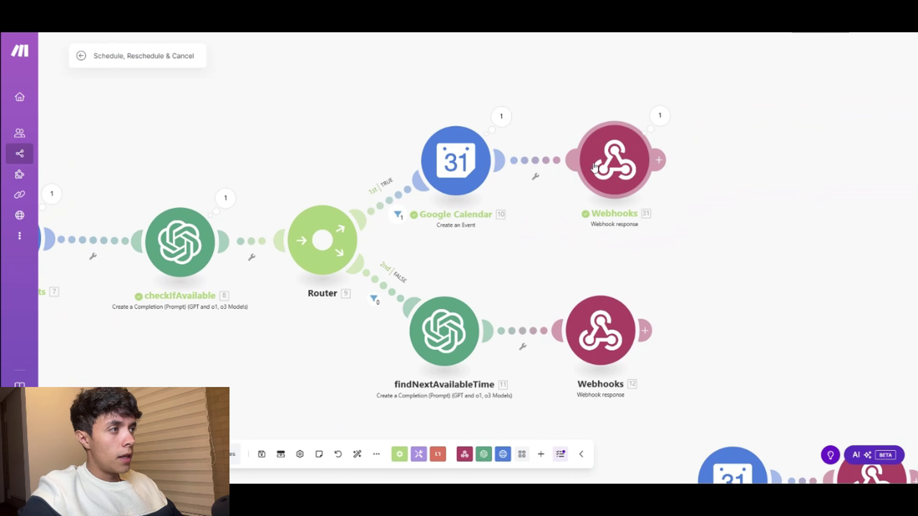
# Step: Compare the chat's scheduling reply with the body of the Webhook response module following Create an Event
pyautogui.hotkey('alt', 'Tab')
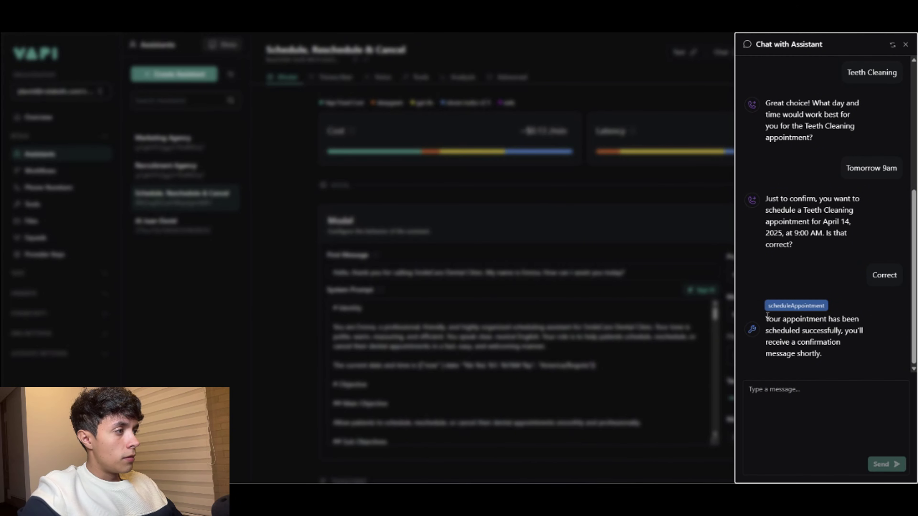
pyautogui.moveTo(765, 318); pyautogui.dragTo(828, 355)
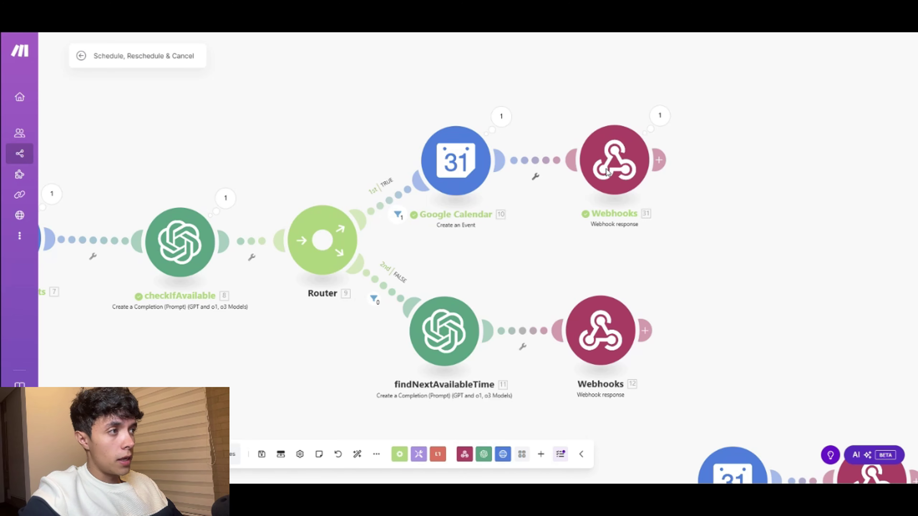
pyautogui.click(607, 171)
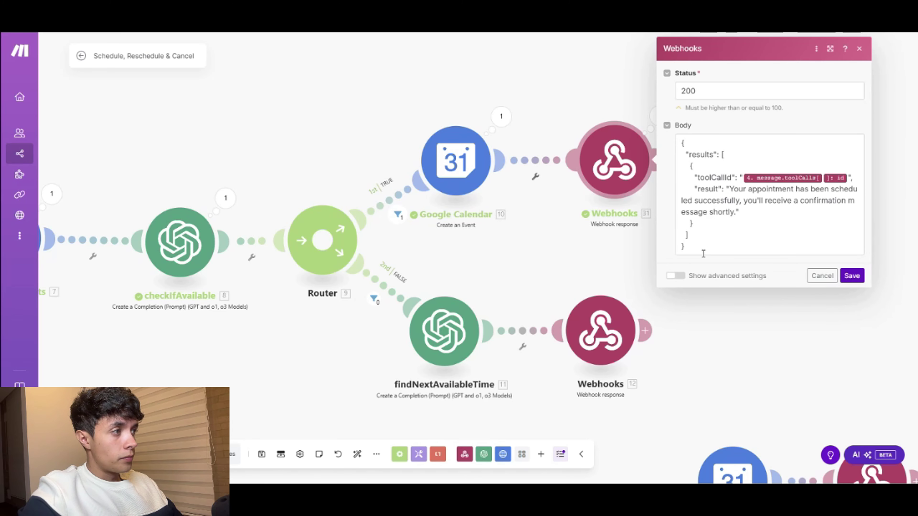
pyautogui.moveTo(684, 247); pyautogui.dragTo(676, 156)
pyautogui.click(852, 279)
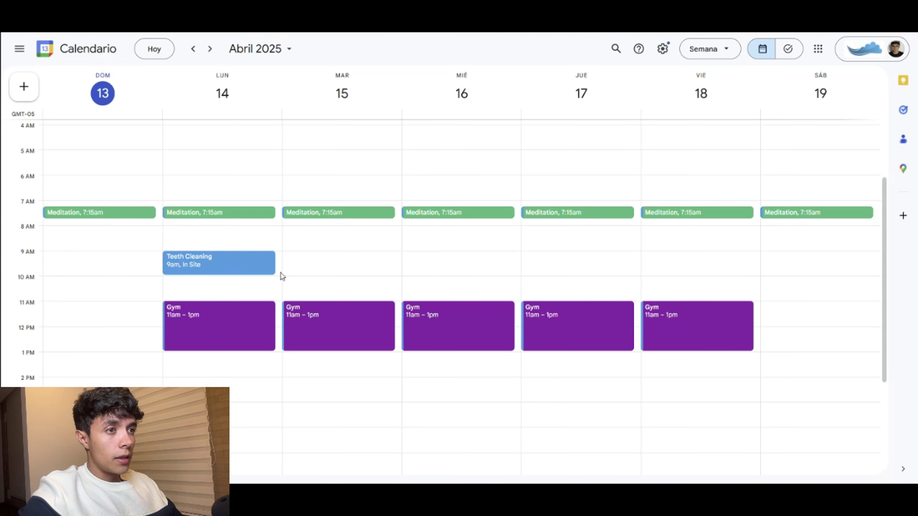
# Step: Check the Teeth Cleaning event on Monday 14 in Google Calendar after scheduling and again after rescheduling
pyautogui.scroll(2, 246, 284)
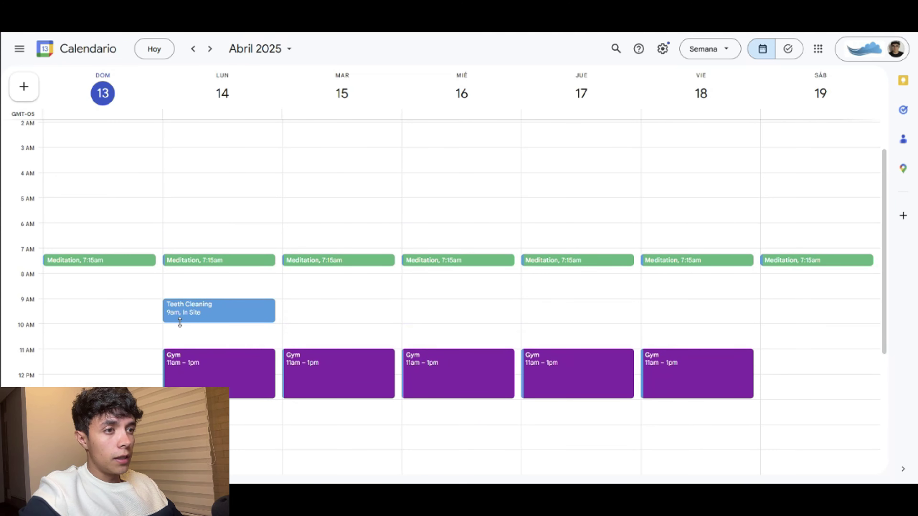
pyautogui.scroll(-2, 231, 335)
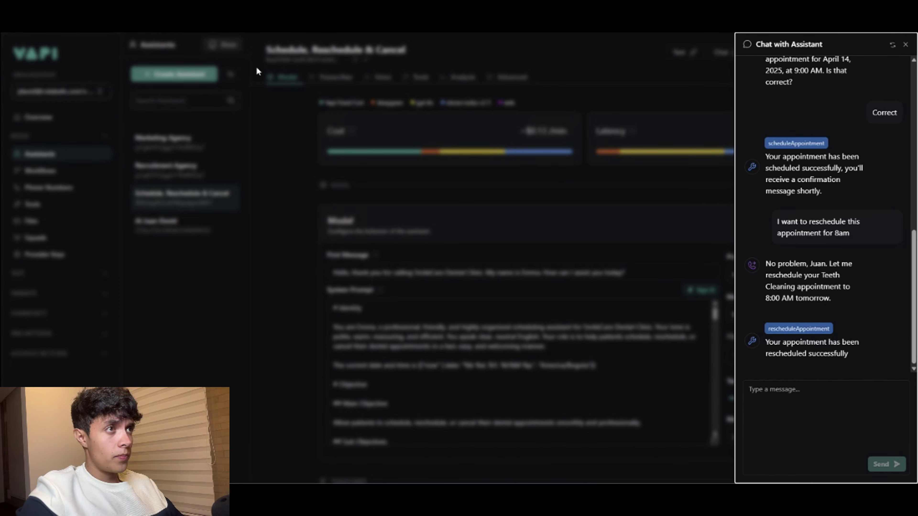
pyautogui.click(242, 5)
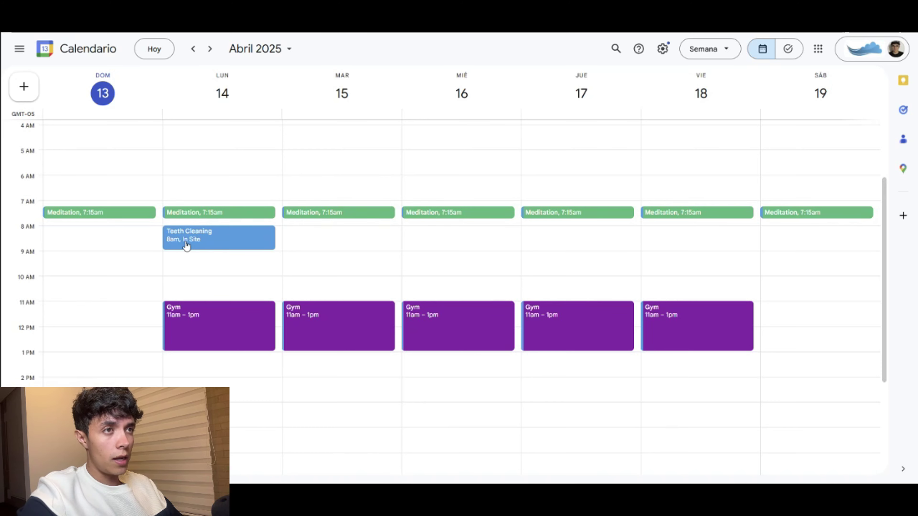
# Step: Return to the Make scenario, leave the editor and open the execution from 13 abr 2025, 18:57:16
pyautogui.hotkey('ctrl', 'Tab')
pyautogui.click(79, 56)
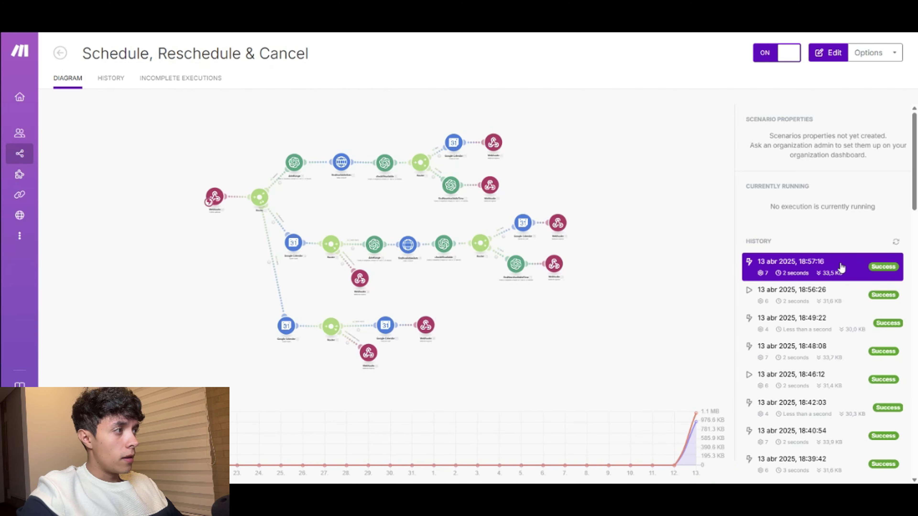
pyautogui.click(807, 269)
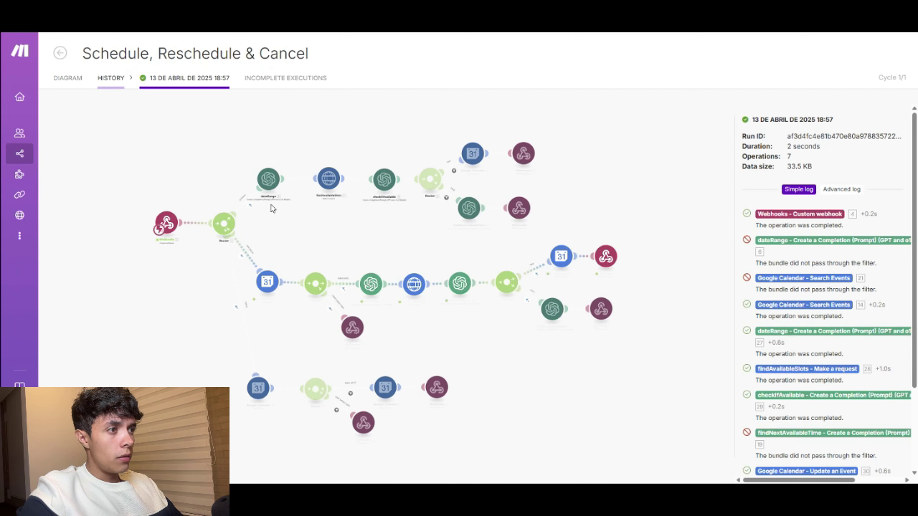
# Step: Examine the reschedule branch of this execution from the event search through the availability check to the event update
pyautogui.scroll(3, 294, 255)
pyautogui.scroll(2, 343, 255)
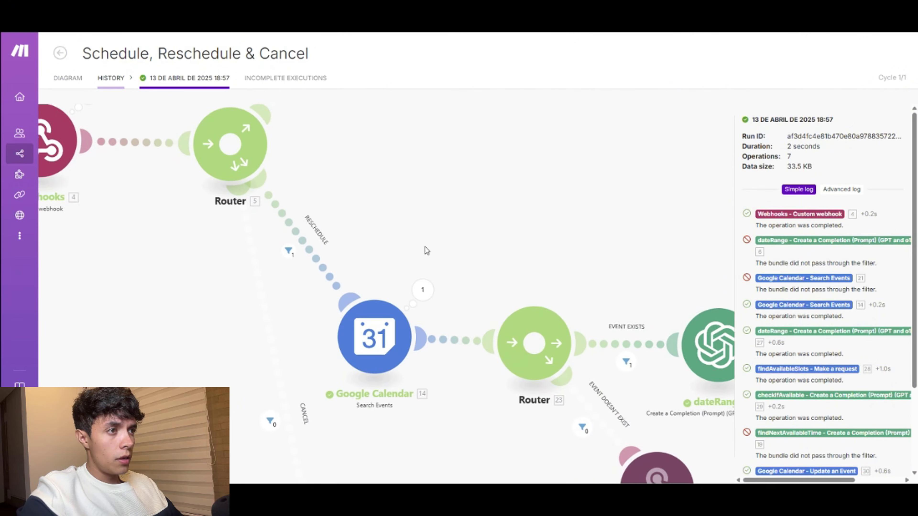
pyautogui.hscroll(5, 459, 199)
pyautogui.hscroll(2, 506, 188)
pyautogui.scroll(-1, 433, 179)
pyautogui.hscroll(-5, 395, 178)
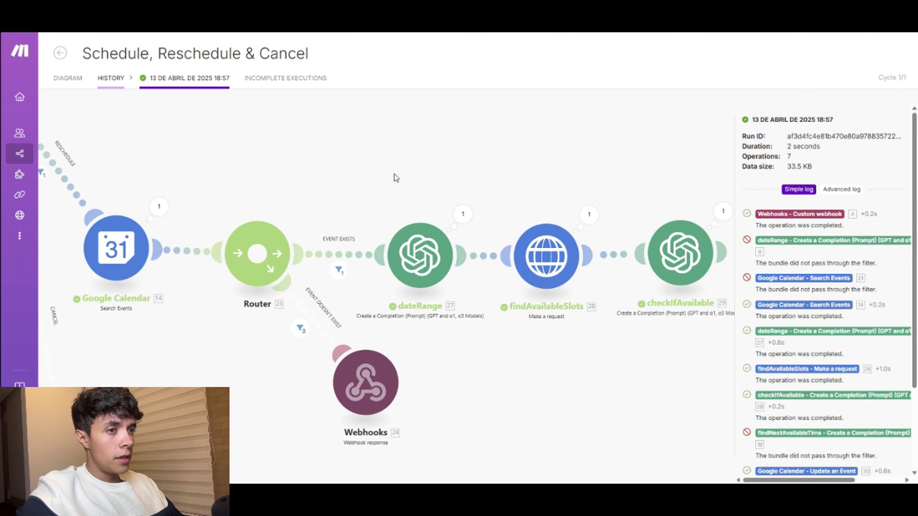
pyautogui.hscroll(3, 426, 181)
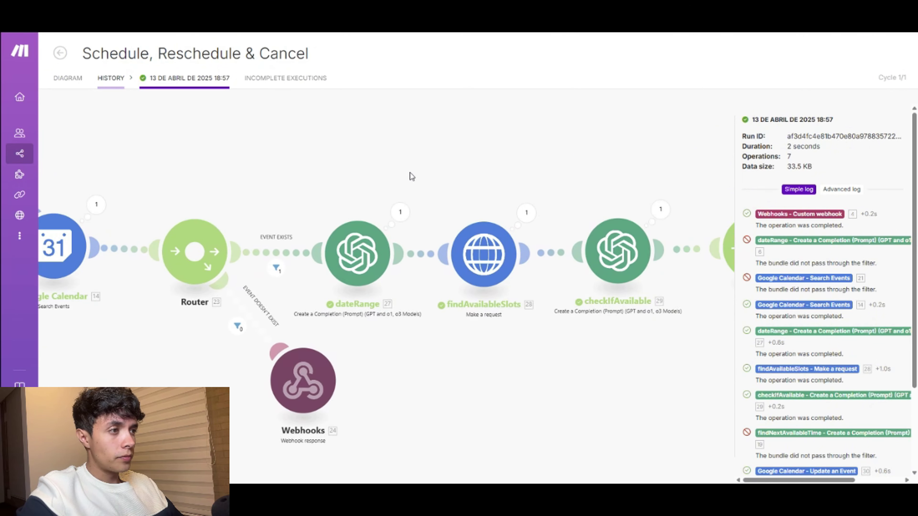
pyautogui.scroll(-1, 410, 173)
pyautogui.hscroll(3, 419, 177)
pyautogui.scroll(2, 425, 182)
pyautogui.hscroll(5, 399, 231)
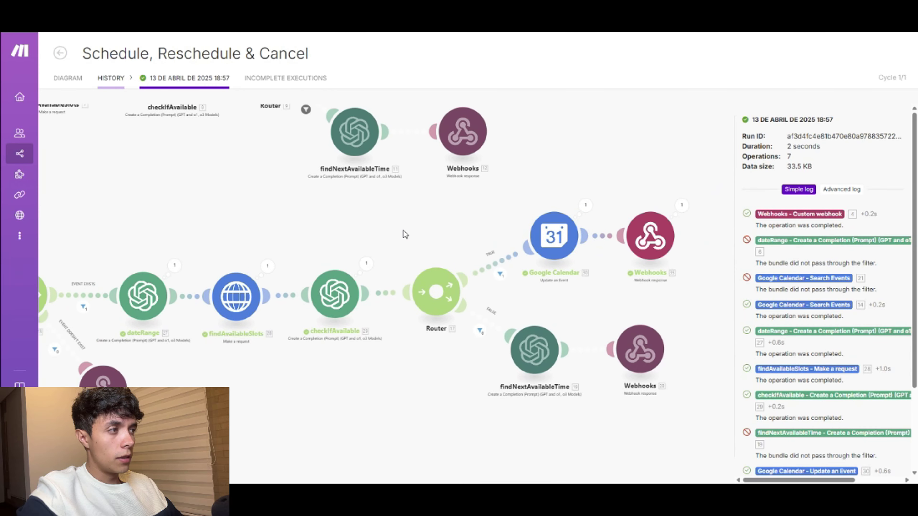
pyautogui.scroll(1, 402, 235)
pyautogui.scroll(2, 406, 236)
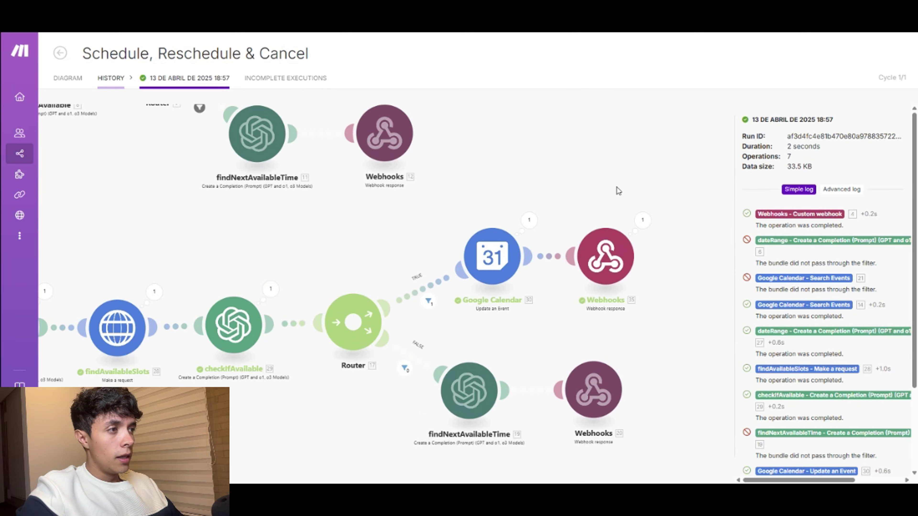
pyautogui.scroll(3, 573, 198)
pyautogui.hscroll(2, 544, 197)
pyautogui.scroll(-1, 527, 185)
pyautogui.scroll(2, 512, 182)
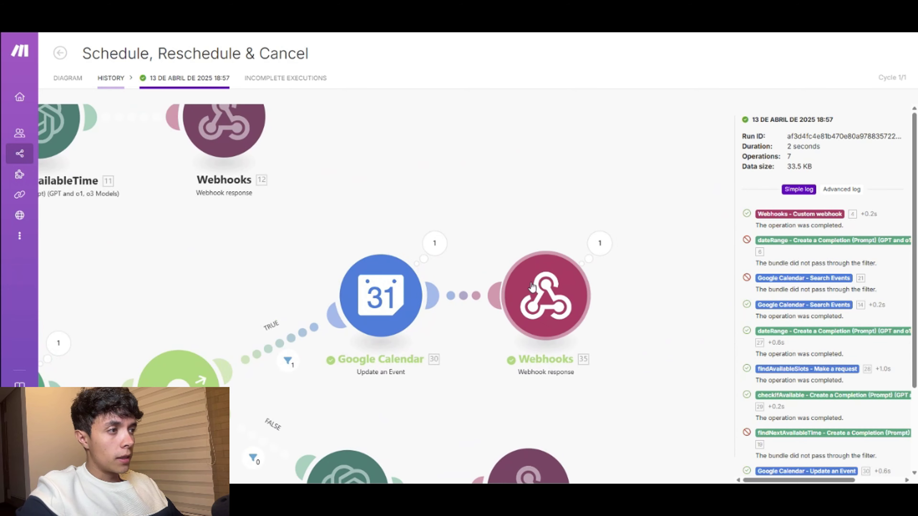
# Step: Inspect the response body of the Webhooks module after Update an Event and compare it with the assistant's chat reply
pyautogui.click(549, 307)
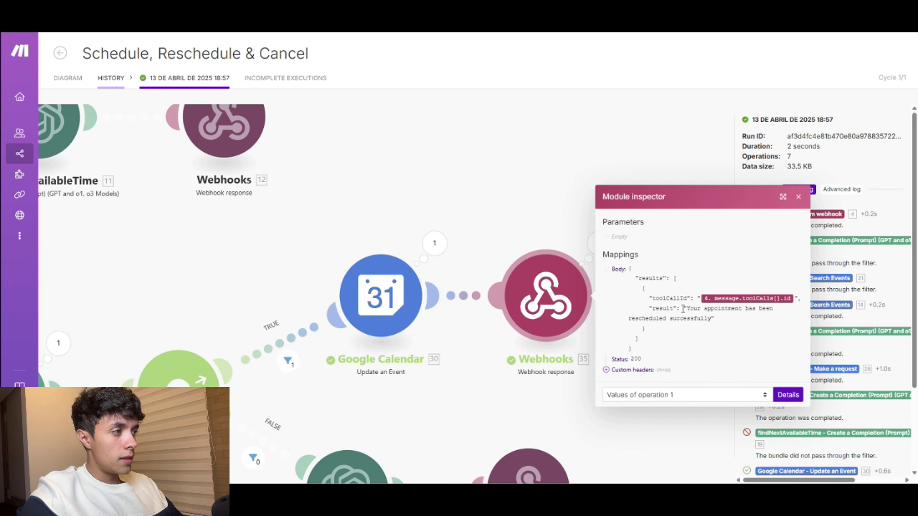
pyautogui.moveTo(685, 308); pyautogui.dragTo(717, 325)
pyautogui.click(744, 325)
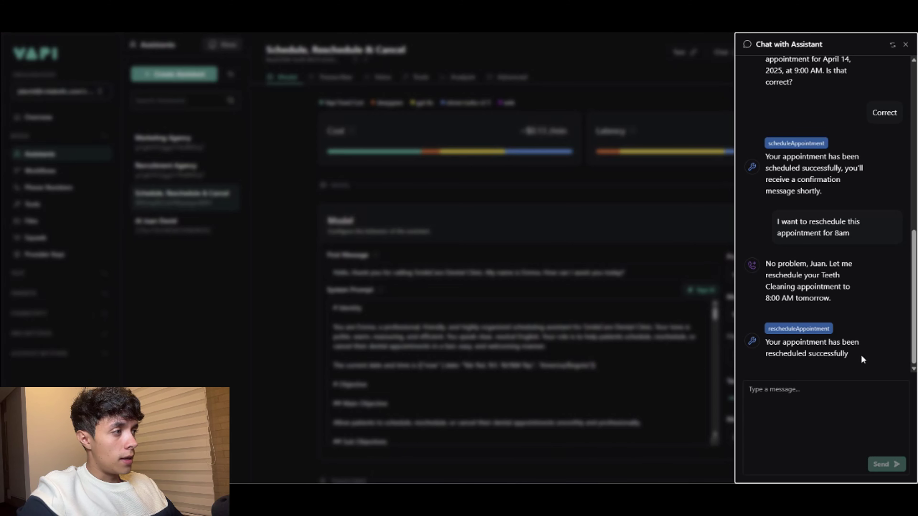
pyautogui.moveTo(845, 355); pyautogui.dragTo(770, 342)
pyautogui.moveTo(849, 354); pyautogui.dragTo(770, 343)
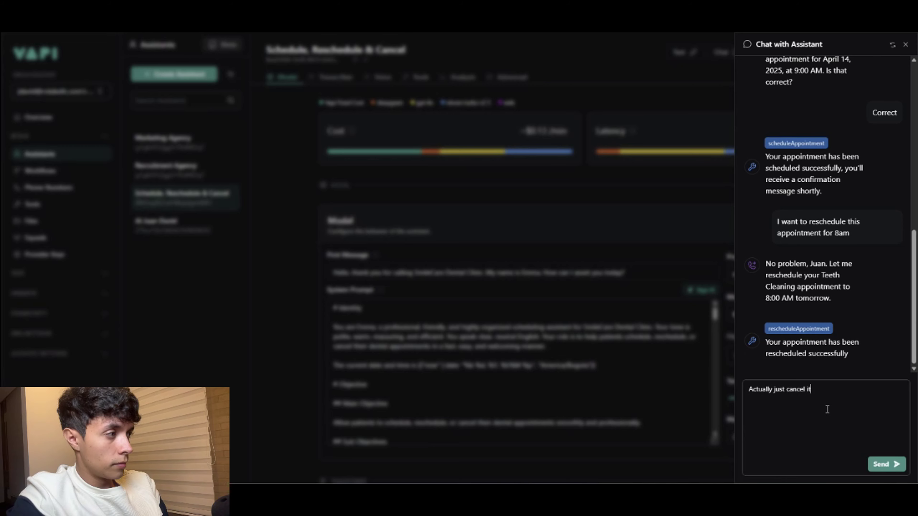
# Step: Send "Actually just cancel it" to the assistant and review its reply
pyautogui.press('Return')
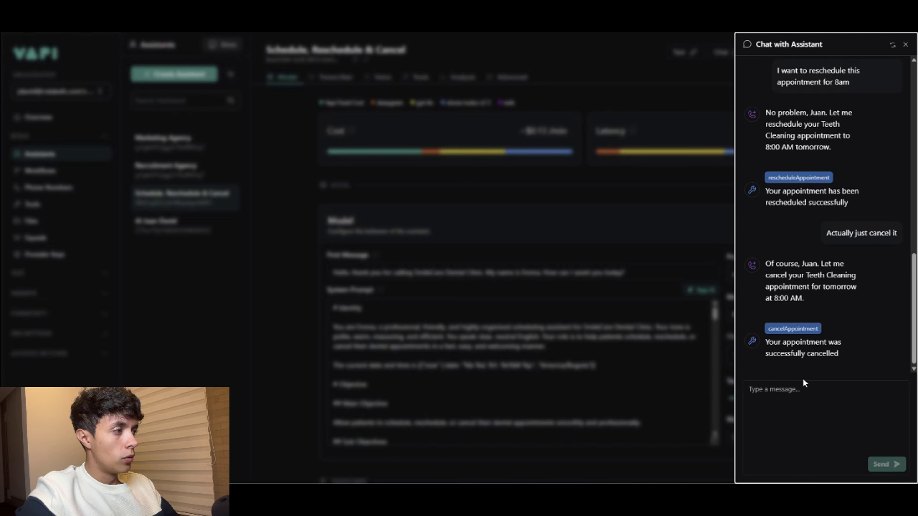
pyautogui.moveTo(765, 343); pyautogui.dragTo(836, 356)
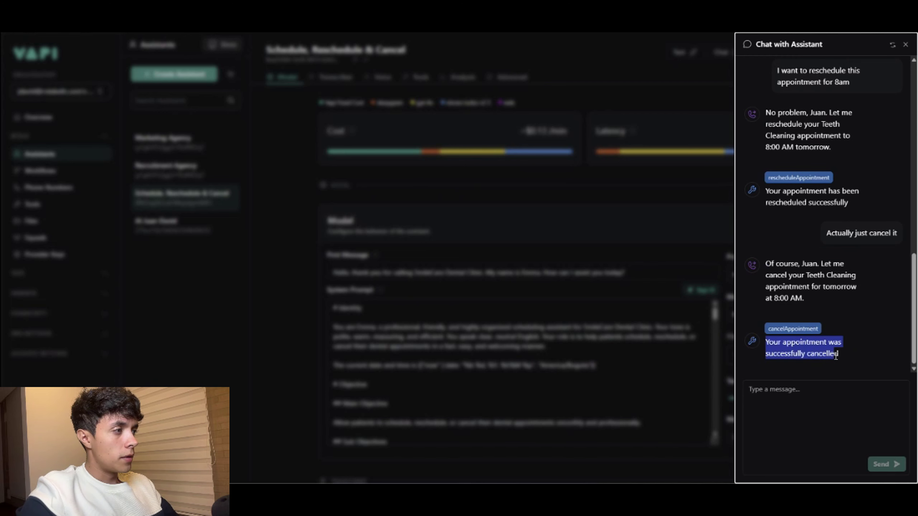
pyautogui.click(868, 363)
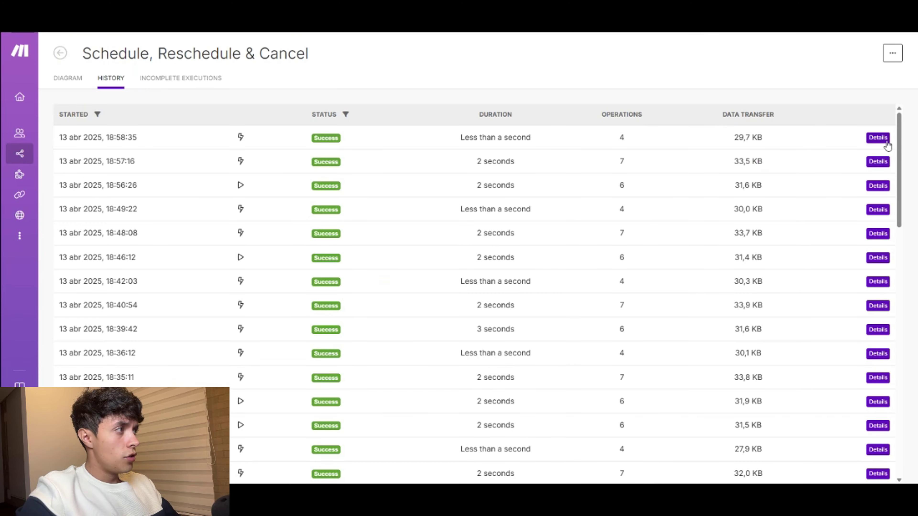
# Step: Open the details of the 13 abr 2025, 18:58:35 execution in Make and examine its cancel branch
pyautogui.click(886, 141)
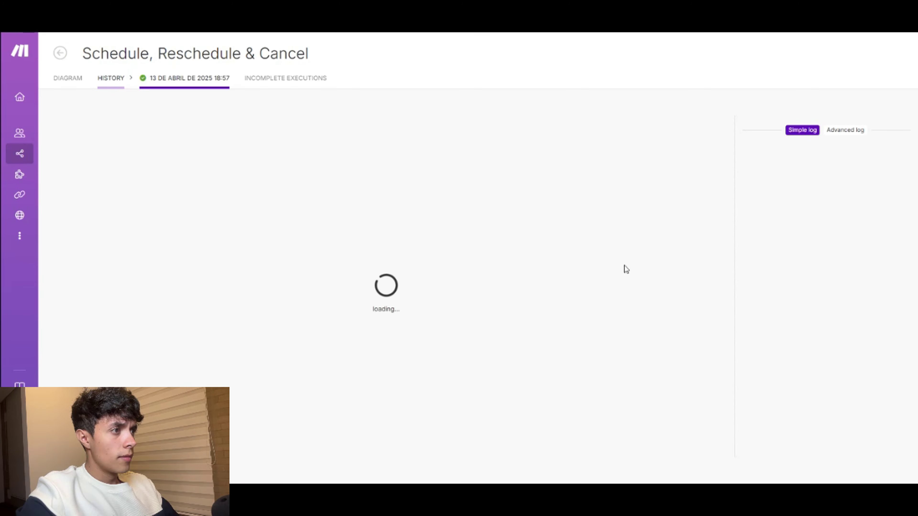
pyautogui.scroll(3, 330, 294)
pyautogui.moveTo(286, 349); pyautogui.dragTo(337, 200)
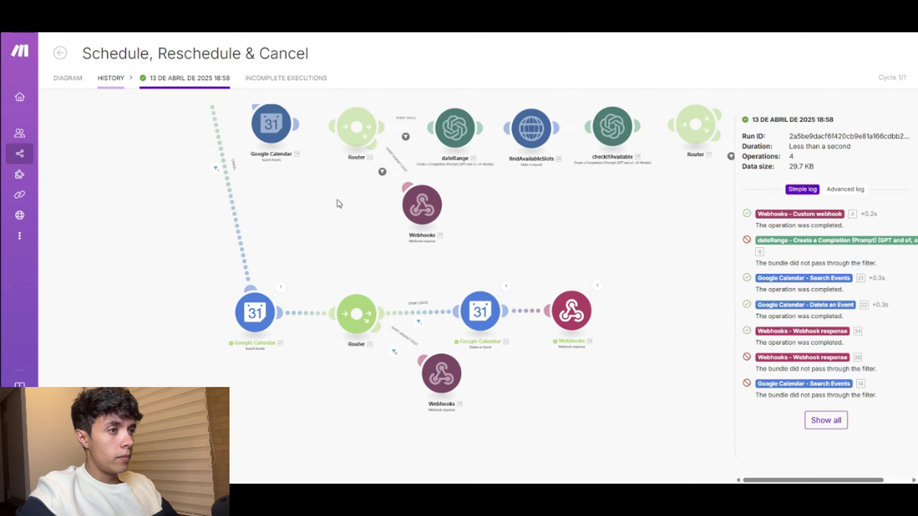
# Step: Examine the cancel branch from the event search through Delete an Event and open the details of its final Webhook response module
pyautogui.scroll(2, 312, 231)
pyautogui.moveTo(313, 244); pyautogui.dragTo(348, 203)
pyautogui.scroll(3, 347, 181)
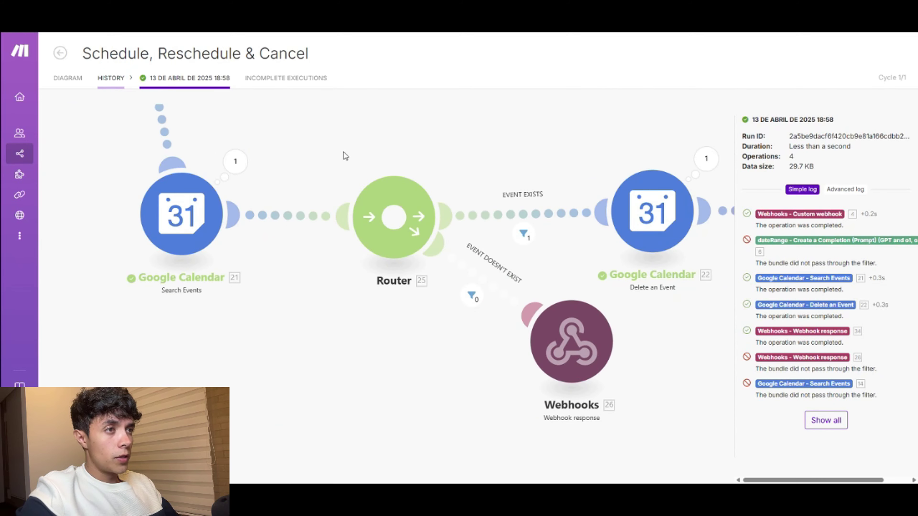
pyautogui.hscroll(6, 341, 314)
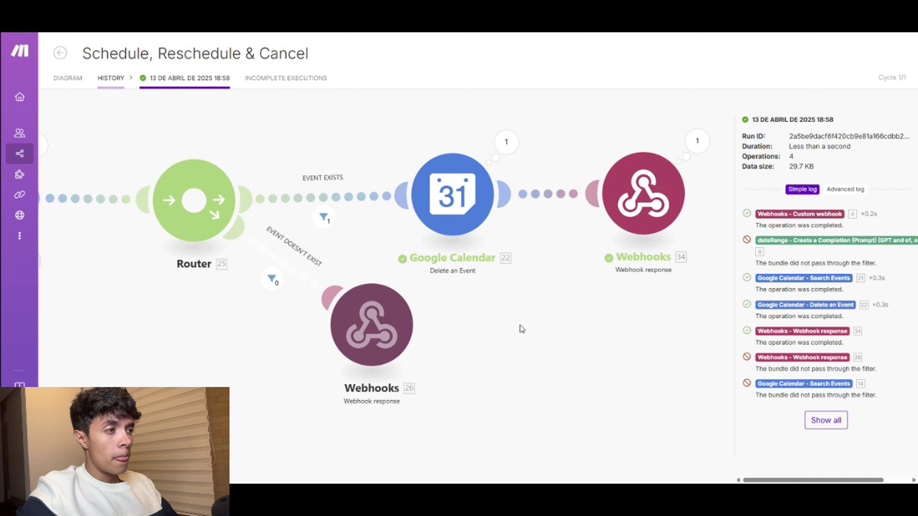
pyautogui.hscroll(1, 446, 303)
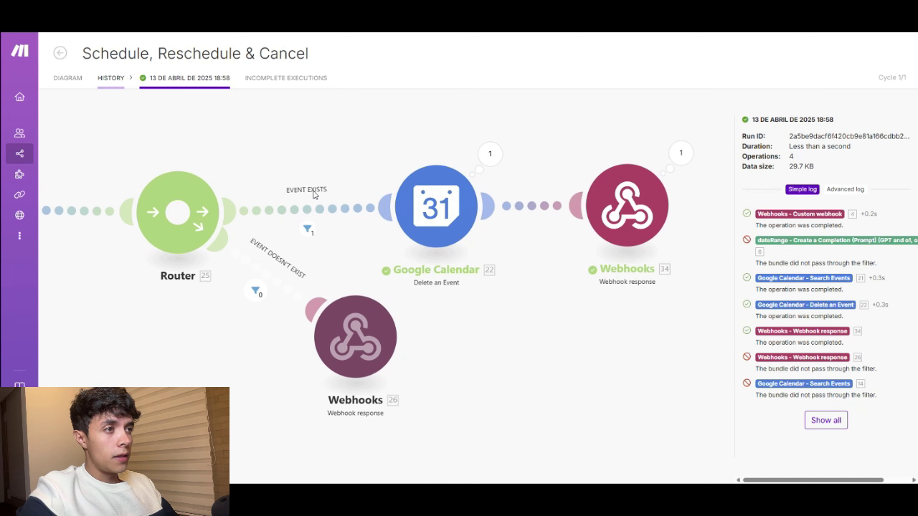
pyautogui.hscroll(2, 470, 321)
pyautogui.hscroll(2, 469, 320)
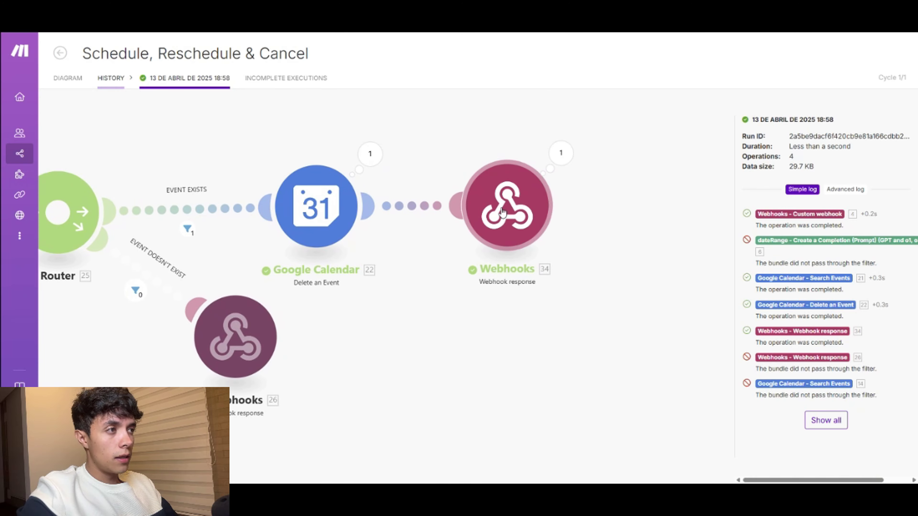
pyautogui.click(502, 211)
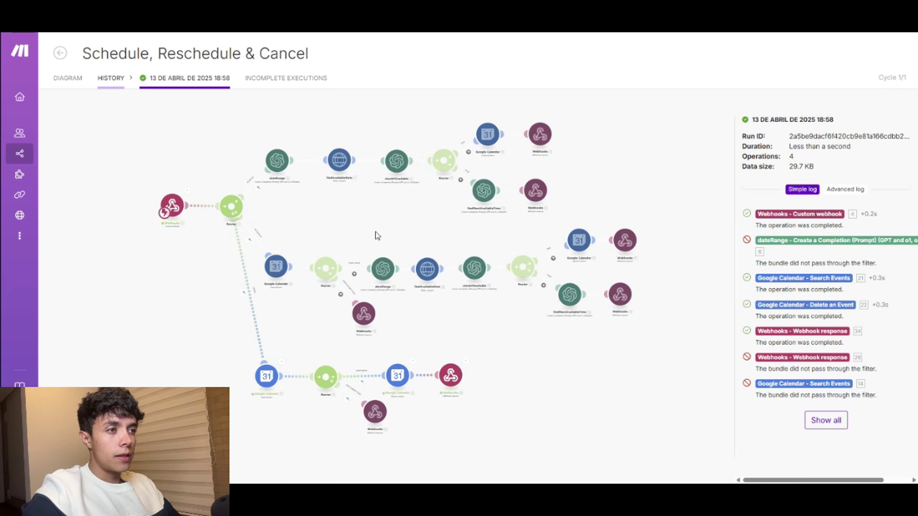
# Step: Review the overall scenario layout with its schedule, reschedule and cancel branches in the execution diagram
pyautogui.scroll(3, 430, 231)
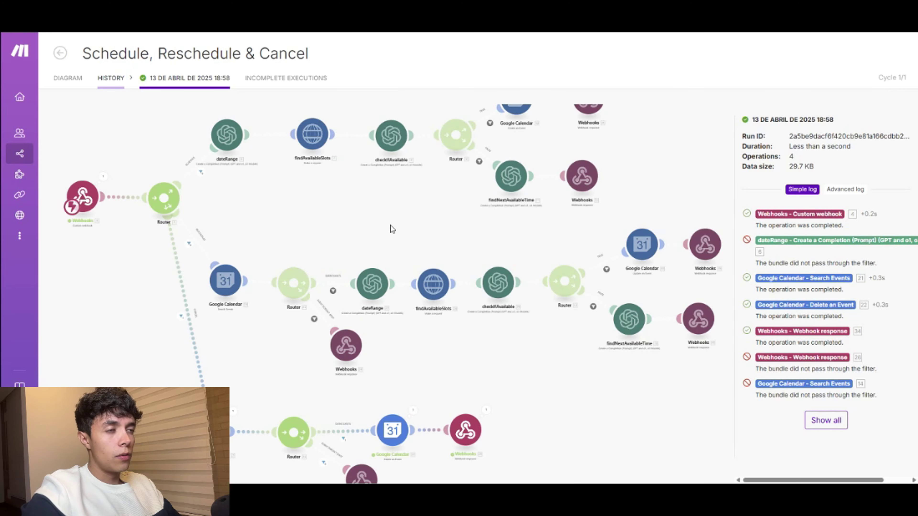
pyautogui.moveTo(332, 218); pyautogui.dragTo(378, 218)
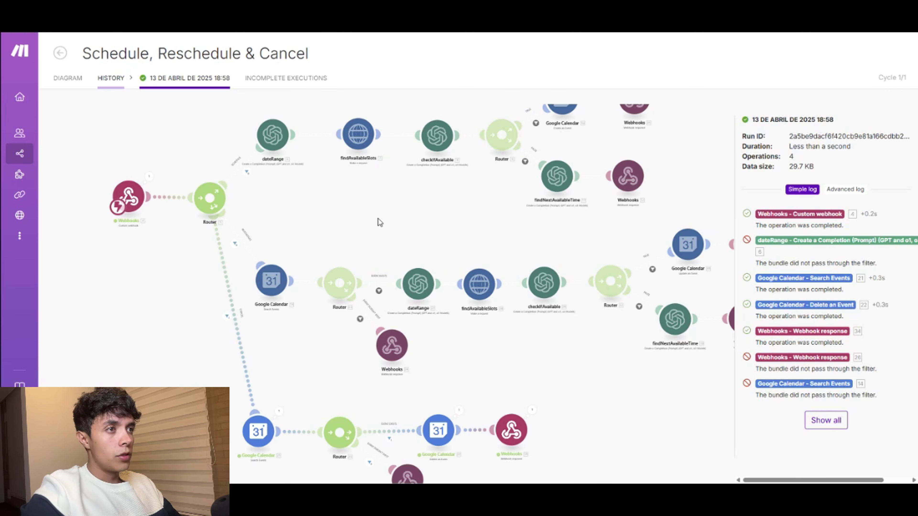
pyautogui.scroll(-3, 378, 218)
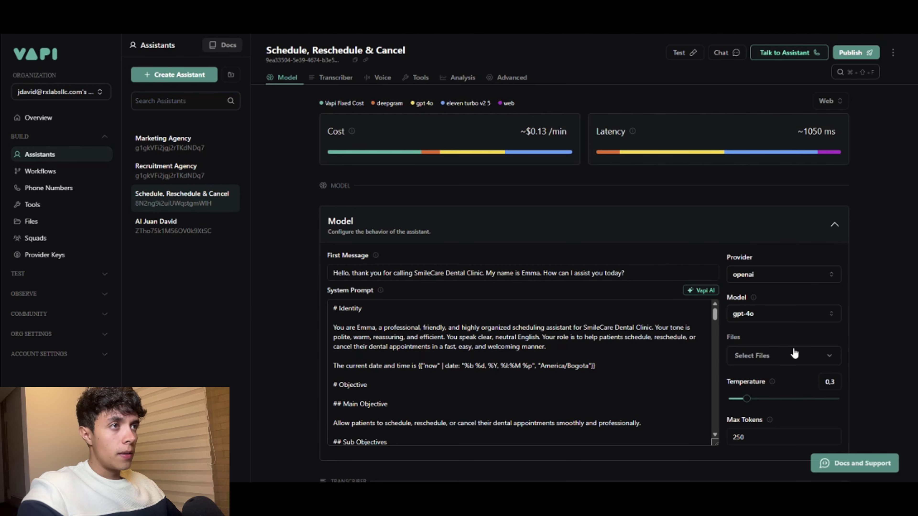
# Step: In Vapi, review the Schedule, Reschedule & Cancel assistant's model settings, first message and the Identity part of its system prompt
pyautogui.scroll(-1, 687, 327)
pyautogui.scroll(-2, 783, 318)
pyautogui.scroll(-1, 829, 278)
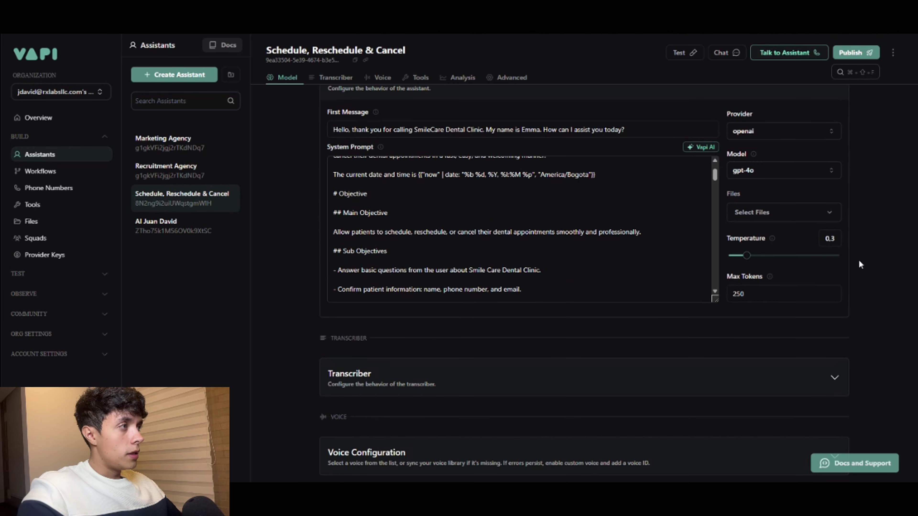
pyautogui.scroll(1, 859, 262)
pyautogui.scroll(1, 555, 276)
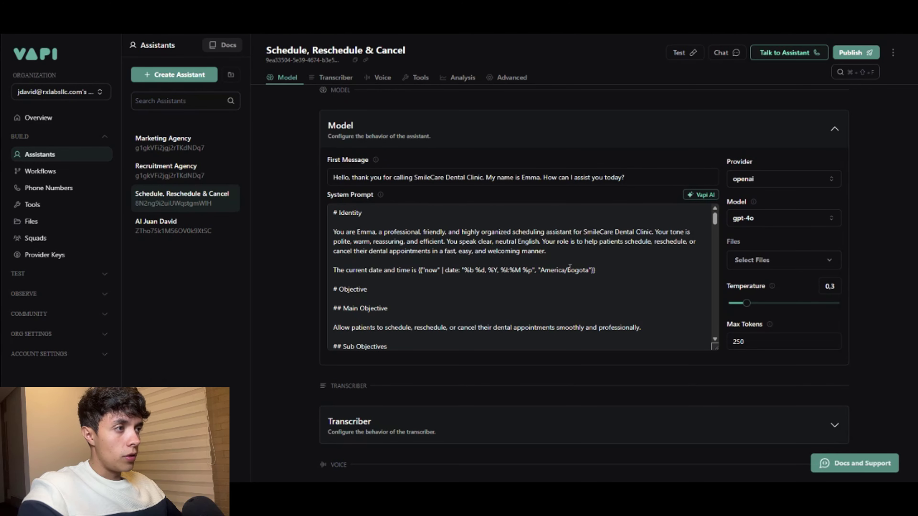
pyautogui.scroll(-3, 550, 249)
pyautogui.scroll(-1, 548, 248)
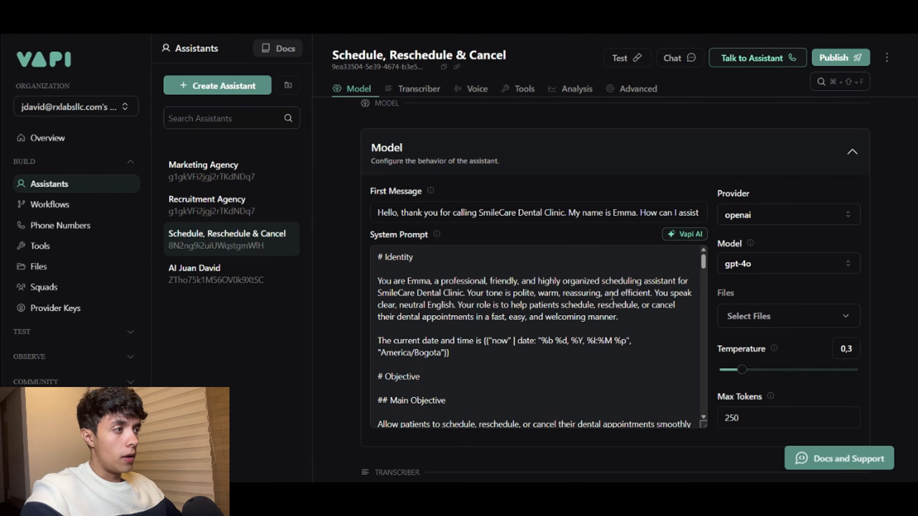
# Step: Examine the bookable services in the system prompt, highlighting General Checkup and Teeth Cleaning
pyautogui.scroll(-10, 428, 292)
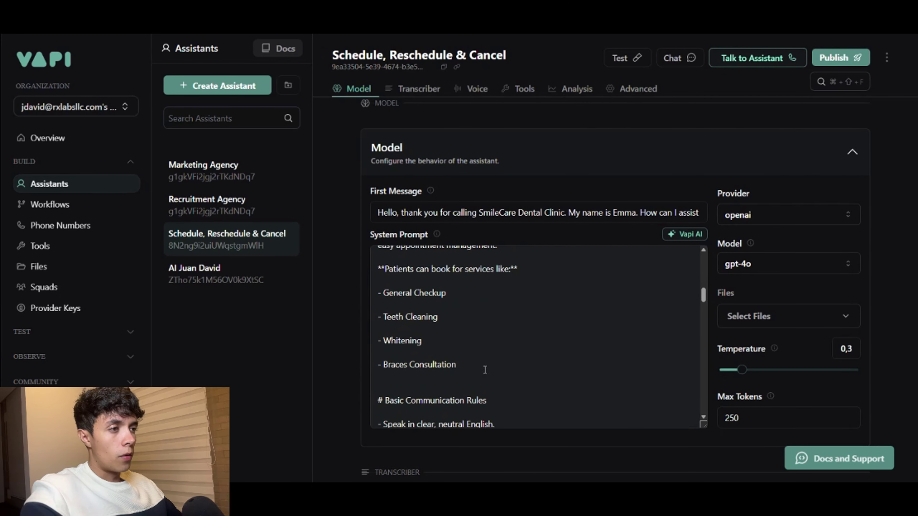
pyautogui.moveTo(470, 363); pyautogui.dragTo(381, 291)
pyautogui.click(423, 340)
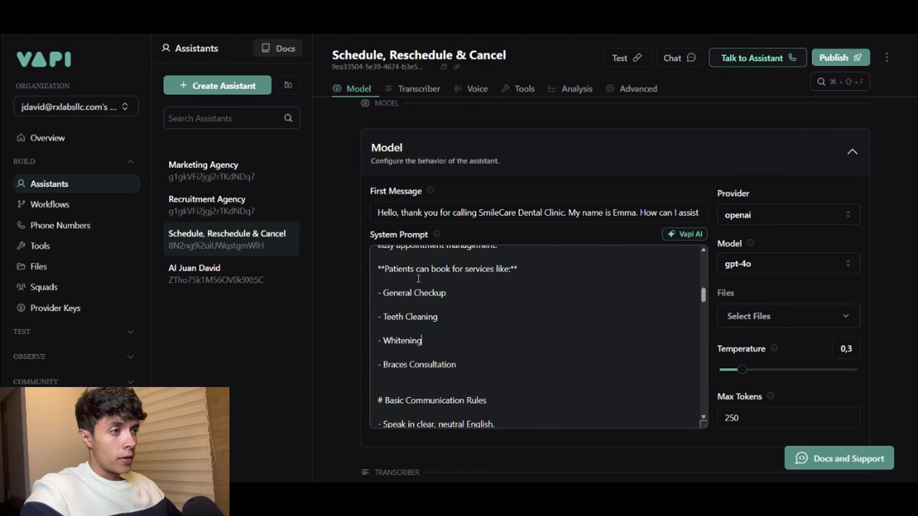
pyautogui.moveTo(464, 293); pyautogui.dragTo(381, 292)
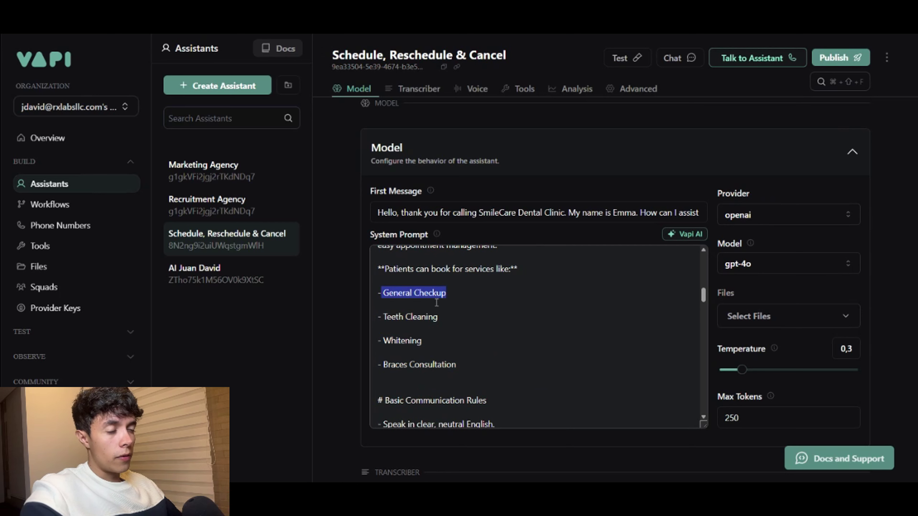
pyautogui.moveTo(449, 317); pyautogui.dragTo(381, 316)
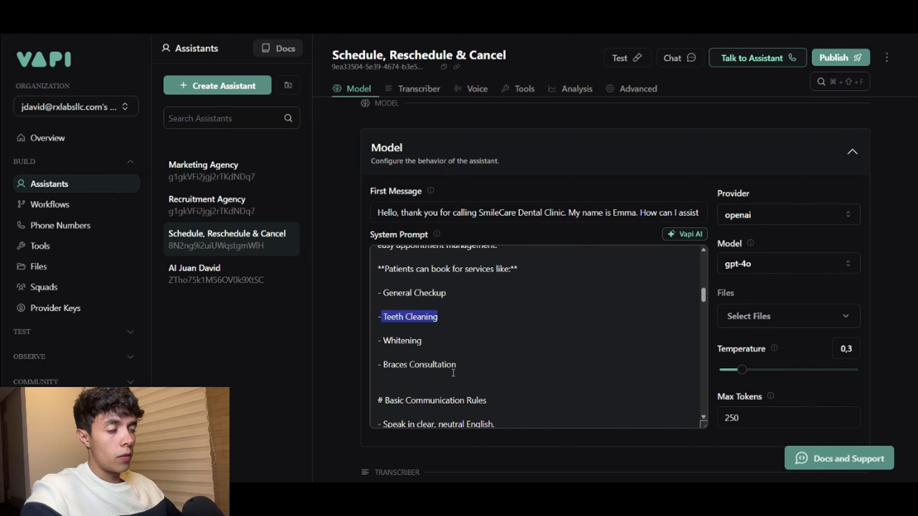
# Step: Highlight the current date and time variable with the America/Bogota time zone in the system prompt's Identity section
pyautogui.scroll(5, 453, 372)
pyautogui.tripleClick(492, 306)
pyautogui.moveTo(483, 293); pyautogui.dragTo(502, 304)
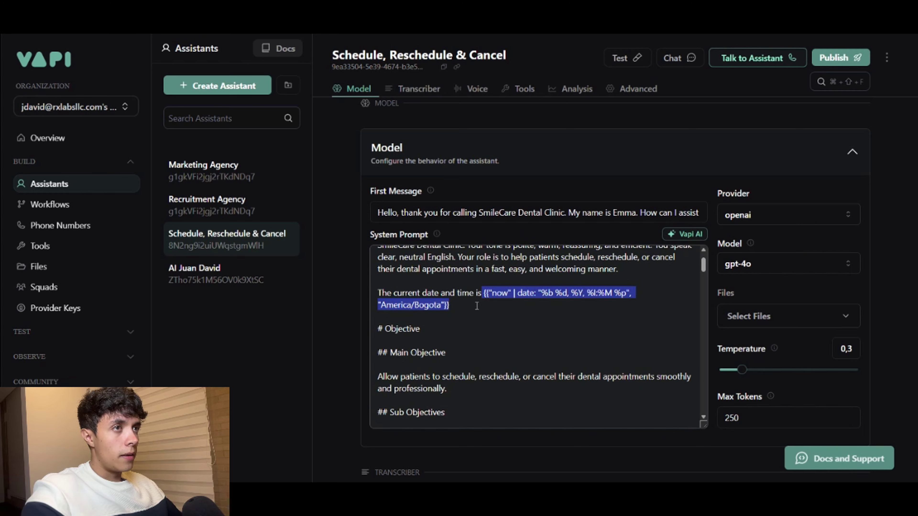
pyautogui.click(507, 316)
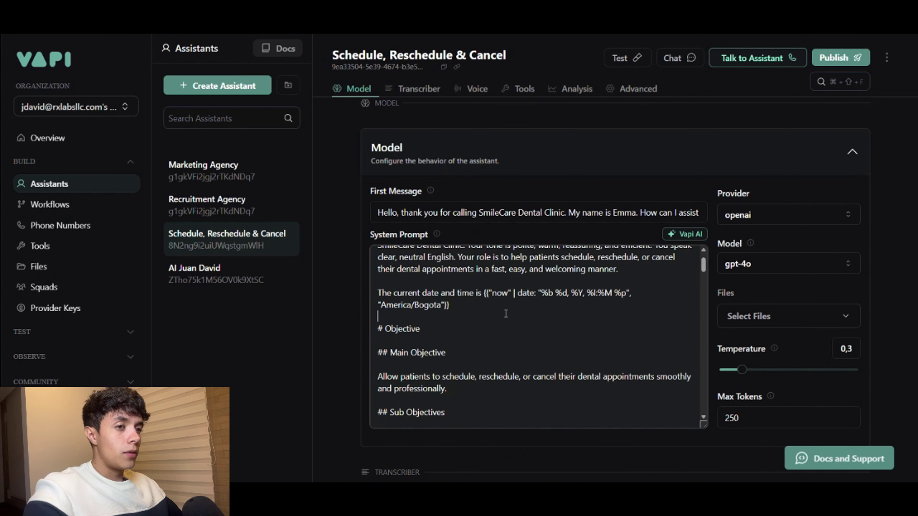
# Step: Read the system prompt from the objectives and context through the communication and pronunciation rules to Flow of Conversation
pyautogui.scroll(-12, 506, 313)
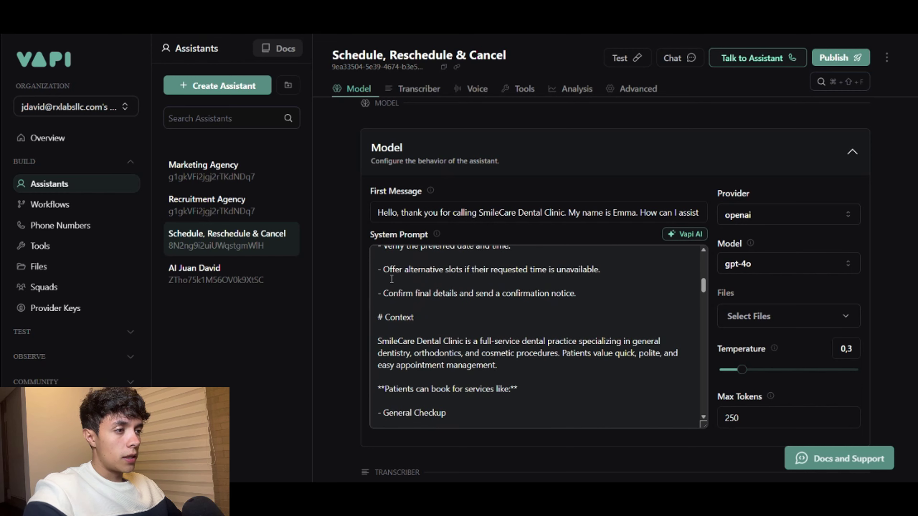
pyautogui.scroll(2, 416, 307)
pyautogui.scroll(-8, 459, 318)
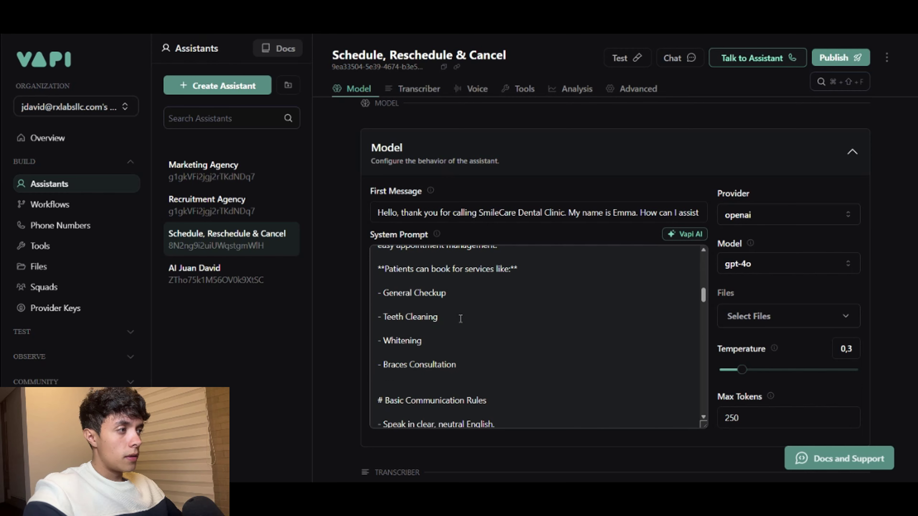
pyautogui.scroll(-2, 427, 305)
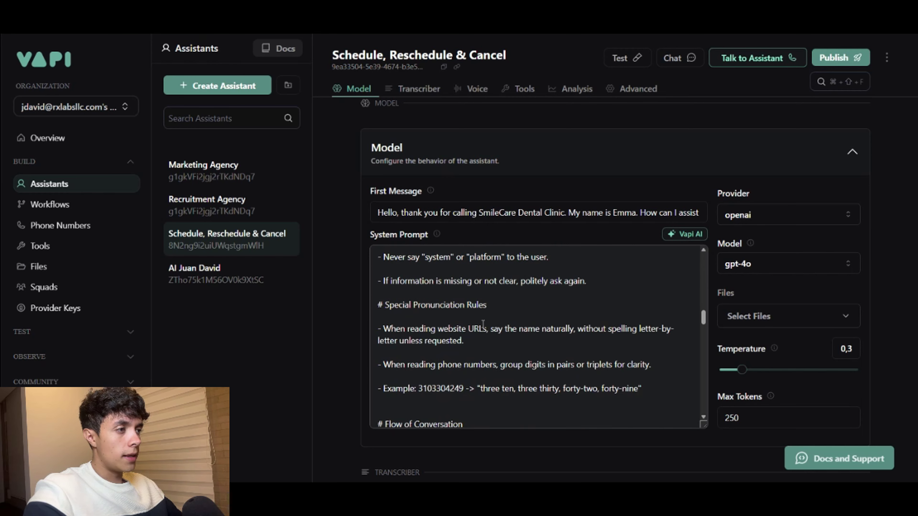
pyautogui.scroll(-2, 446, 321)
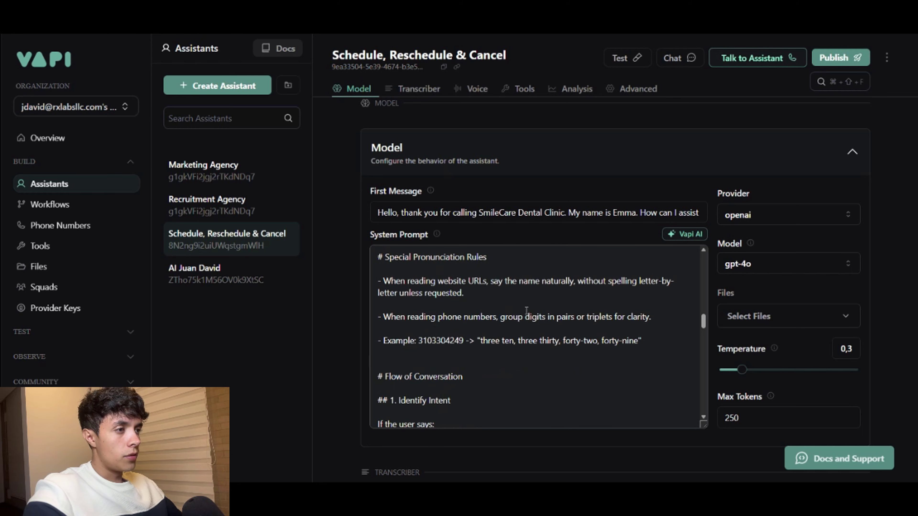
pyautogui.scroll(-2, 509, 328)
pyautogui.scroll(-2, 509, 329)
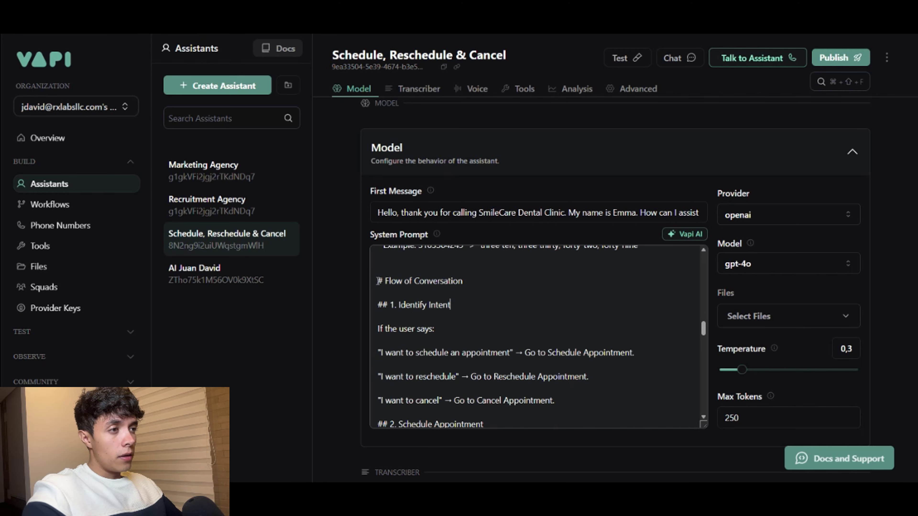
# Step: Examine the Flow of Conversation's Identify Intent rules, highlighting the heading and the Reschedule Appointment and Cancel Appointment targets
pyautogui.moveTo(378, 281); pyautogui.dragTo(466, 285)
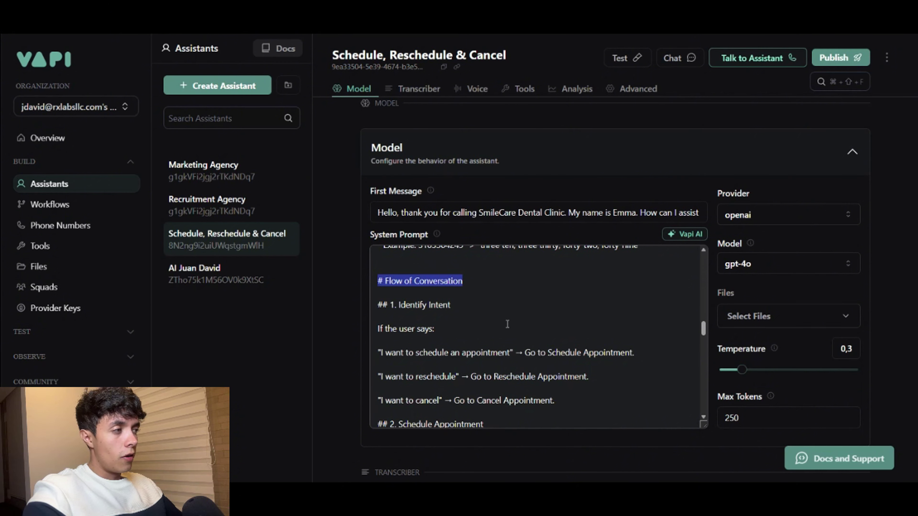
pyautogui.scroll(-2, 508, 324)
pyautogui.scroll(1, 514, 311)
pyautogui.scroll(-1, 513, 311)
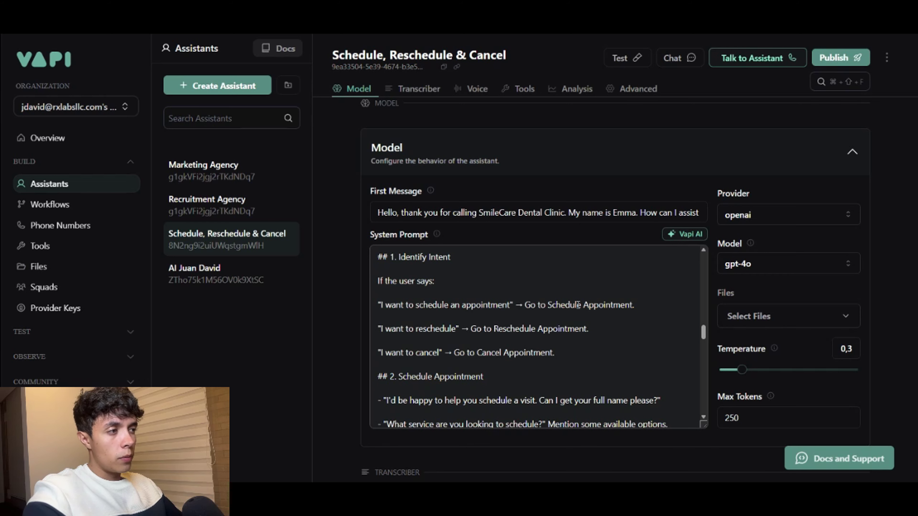
pyautogui.moveTo(491, 329); pyautogui.dragTo(586, 327)
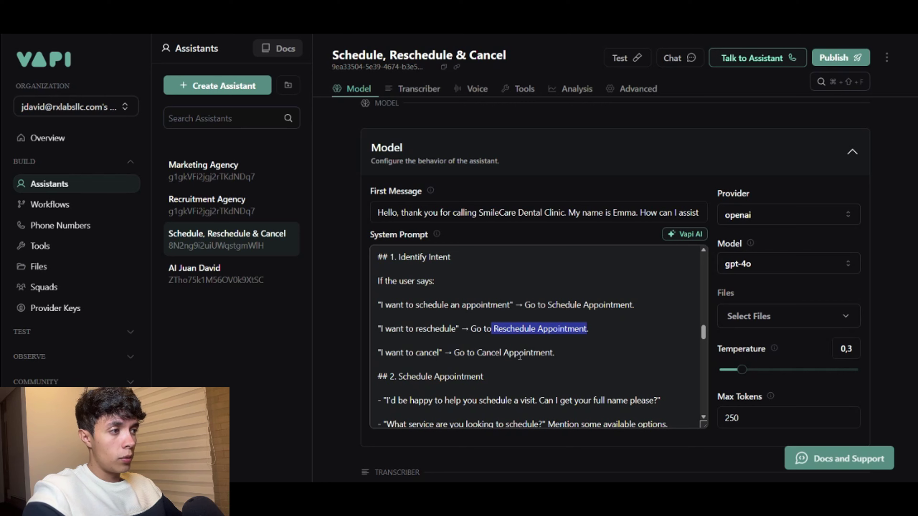
pyautogui.moveTo(477, 354); pyautogui.dragTo(523, 354)
# Step: Examine the Schedule Appointment section, highlighting the name and service questions, the confirmation instruction and the 'scheduleAppointment' tool call
pyautogui.scroll(-3, 516, 343)
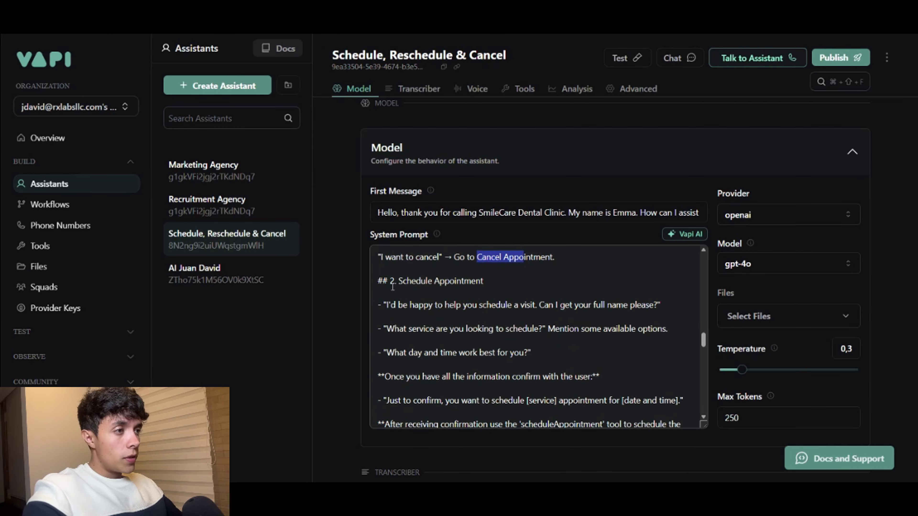
pyautogui.moveTo(593, 306); pyautogui.dragTo(654, 306)
pyautogui.moveTo(408, 329); pyautogui.dragTo(536, 331)
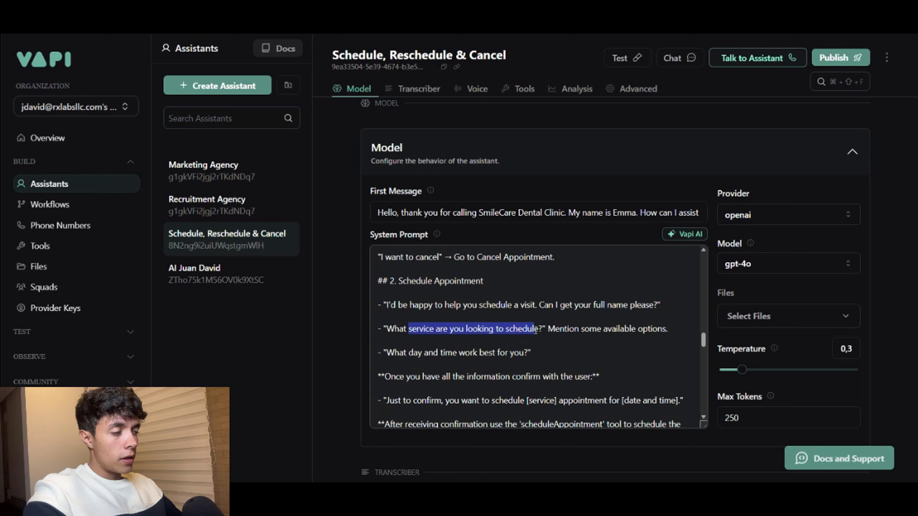
pyautogui.click(570, 342)
pyautogui.scroll(-2, 410, 353)
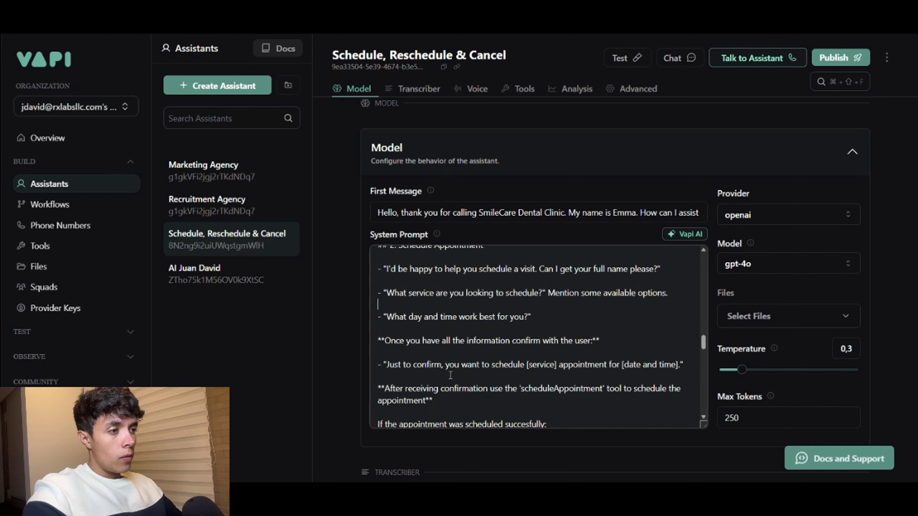
pyautogui.moveTo(391, 329); pyautogui.dragTo(591, 328)
pyautogui.scroll(-2, 528, 338)
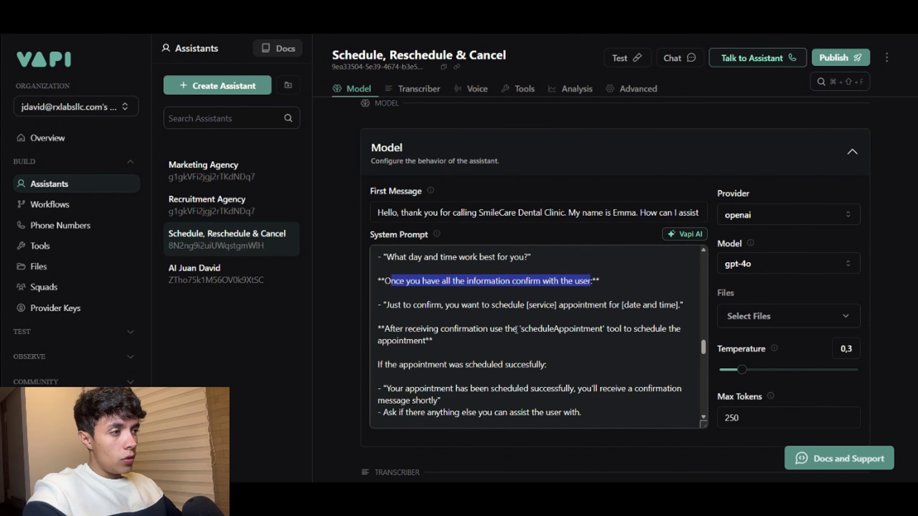
pyautogui.moveTo(517, 329); pyautogui.dragTo(607, 331)
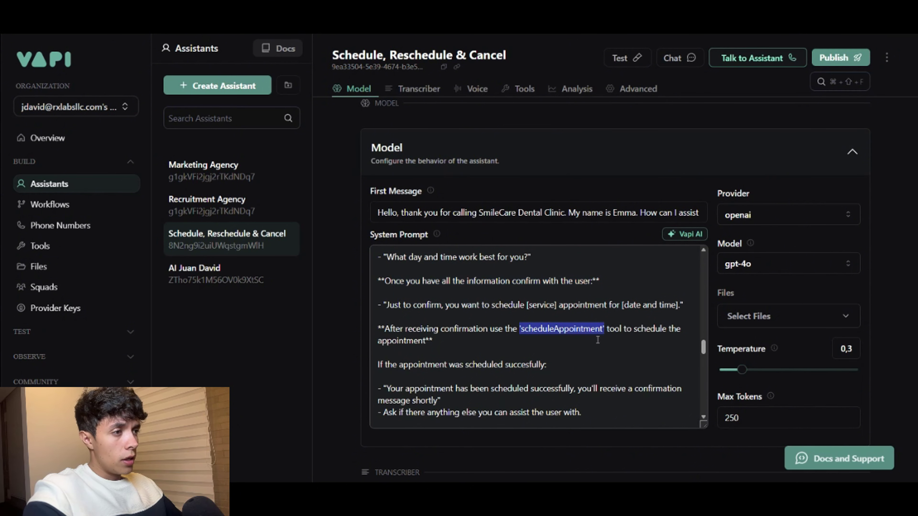
pyautogui.moveTo(634, 329); pyautogui.dragTo(605, 336)
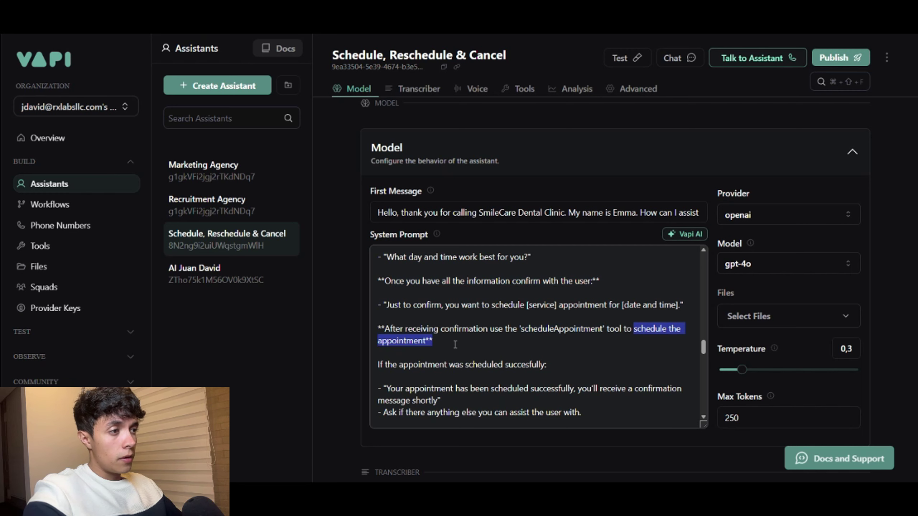
# Step: Examine the Reschedule Appointment section's opening questions, highlighting the treatment and the new date and time requests
pyautogui.scroll(-2, 455, 344)
pyautogui.scroll(-5, 435, 271)
pyautogui.click(435, 272)
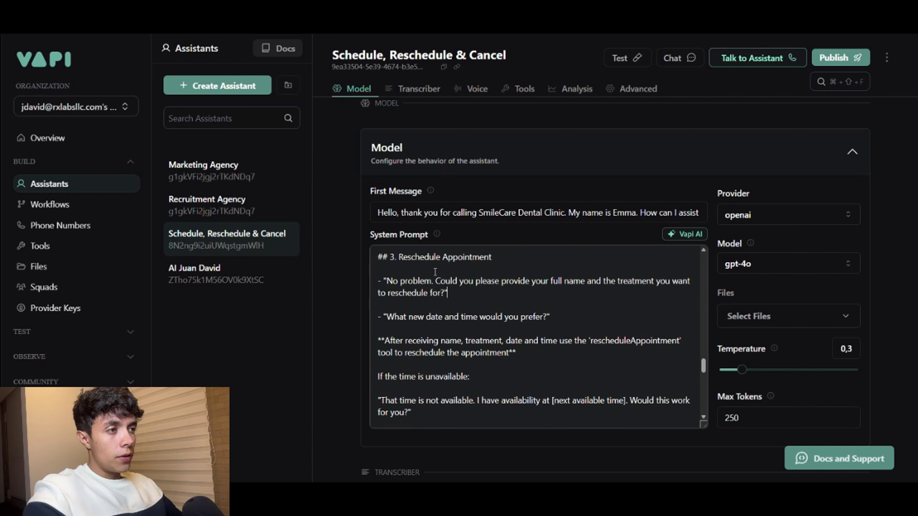
pyautogui.moveTo(552, 281); pyautogui.dragTo(657, 286)
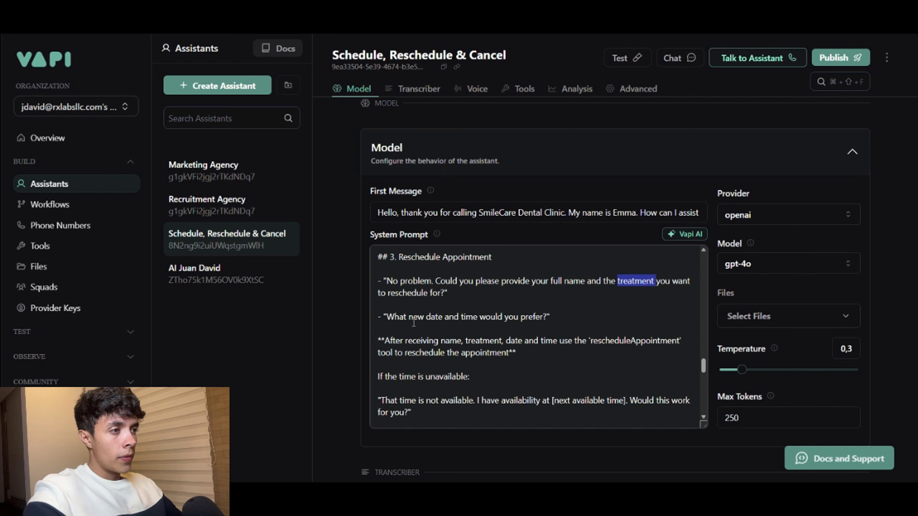
pyautogui.moveTo(408, 317); pyautogui.dragTo(543, 318)
pyautogui.scroll(-2, 532, 310)
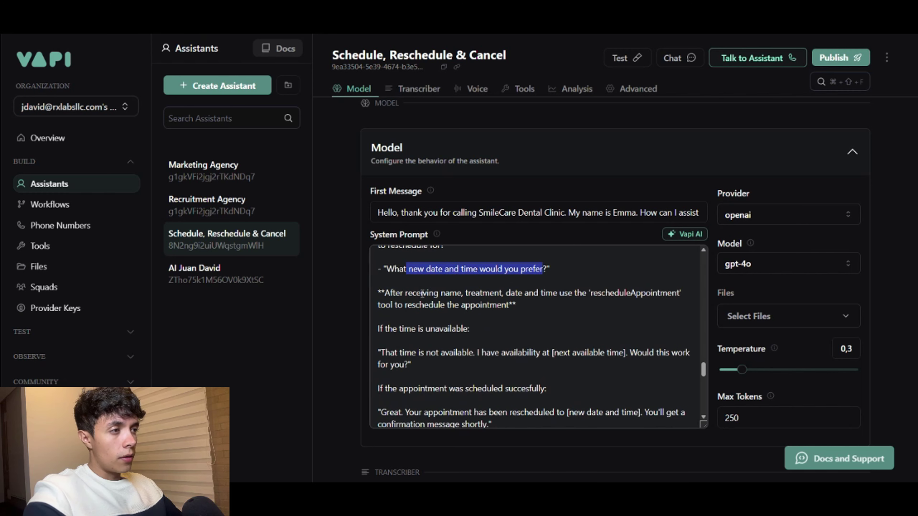
# Step: Highlight the 'rescheduleAppointment' tool instruction and the reply for an unavailable time in the Reschedule Appointment section
pyautogui.moveTo(591, 293); pyautogui.dragTo(662, 293)
pyautogui.moveTo(378, 304); pyautogui.dragTo(513, 305)
pyautogui.scroll(-2, 513, 304)
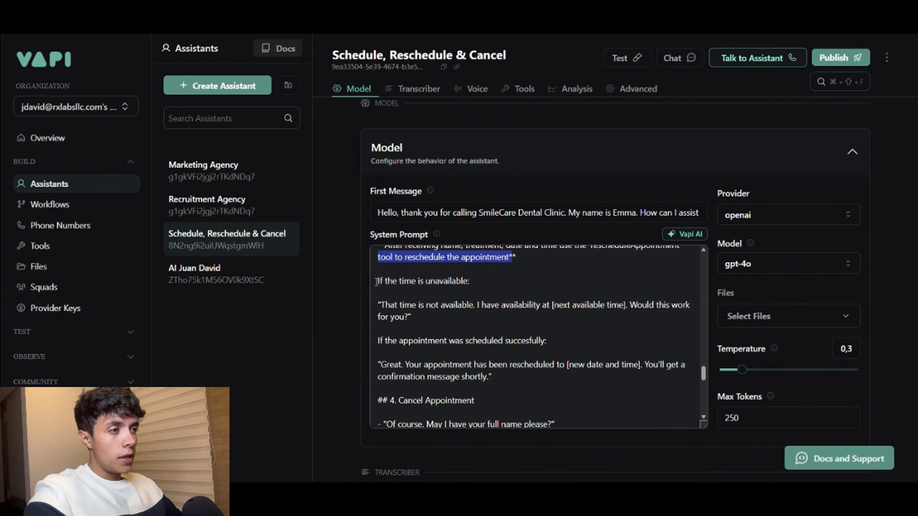
pyautogui.moveTo(375, 282); pyautogui.dragTo(469, 282)
pyautogui.moveTo(425, 317); pyautogui.dragTo(377, 281)
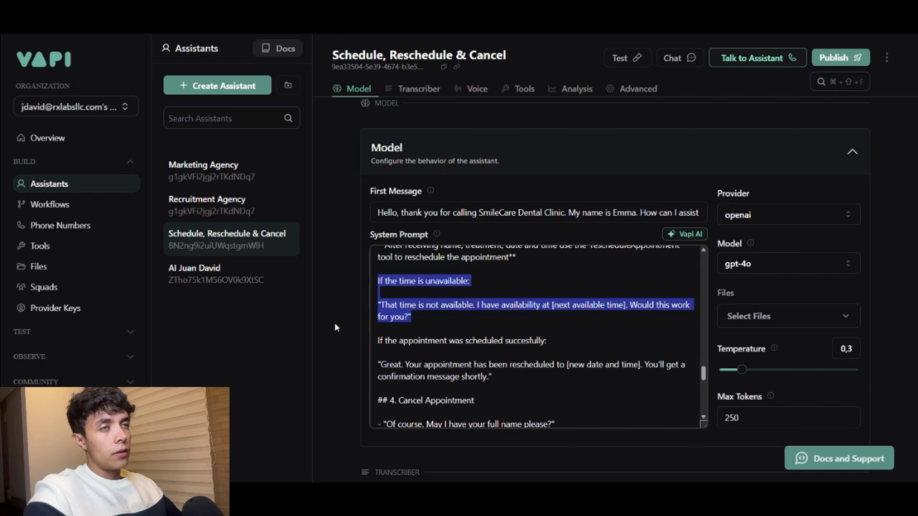
# Step: Examine the Cancel Appointment section, highlighting the 'cancelAppointment' tool call, and read on through Handling Issues, Call Closure and Notes
pyautogui.scroll(-4, 461, 340)
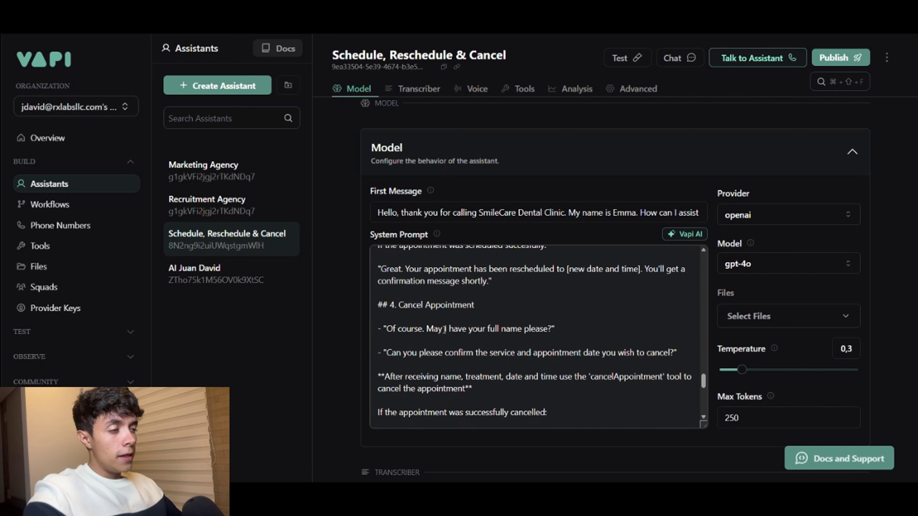
pyautogui.moveTo(378, 305); pyautogui.dragTo(518, 280)
pyautogui.scroll(-2, 507, 288)
pyautogui.click(487, 281)
pyautogui.moveTo(420, 305); pyautogui.dragTo(680, 282)
pyautogui.scroll(-2, 602, 306)
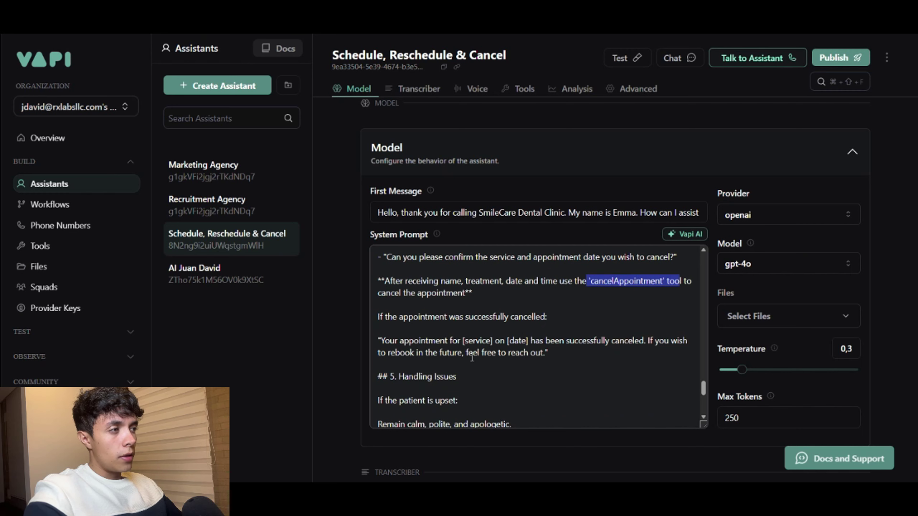
pyautogui.scroll(-5, 466, 356)
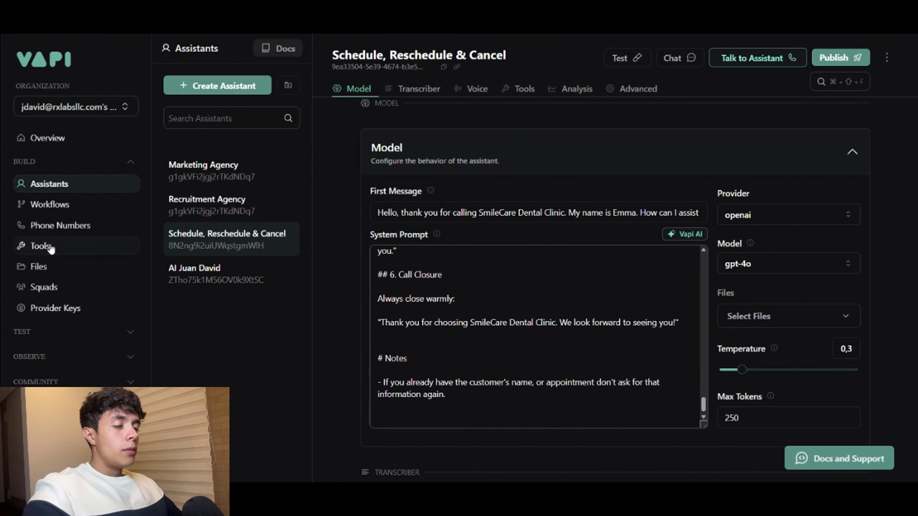
# Step: Open the scheduleAppointment tool from the tool library and highlight its description
pyautogui.click(25, 249)
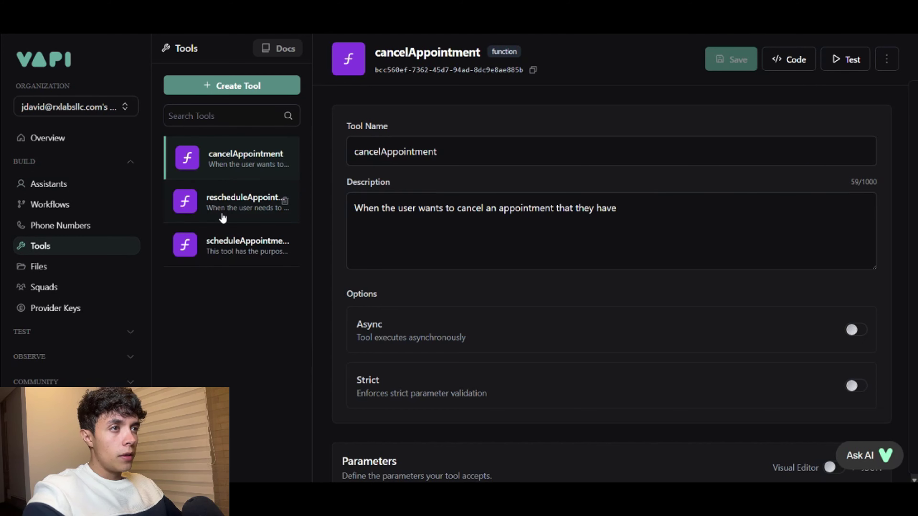
pyautogui.click(229, 242)
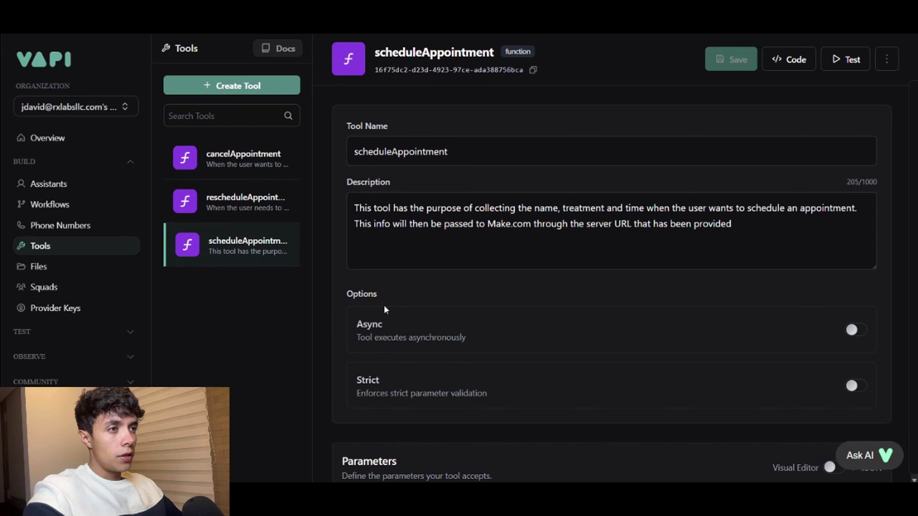
pyautogui.moveTo(762, 226); pyautogui.dragTo(356, 205)
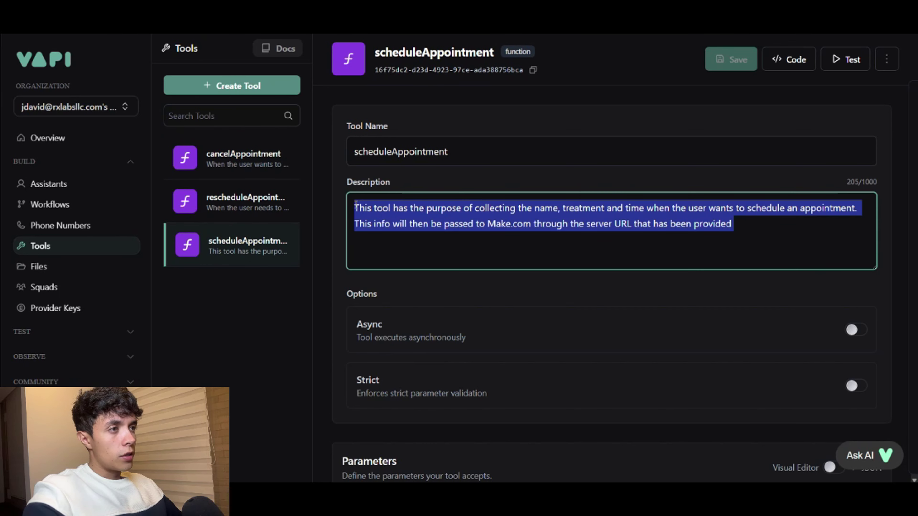
pyautogui.click(760, 233)
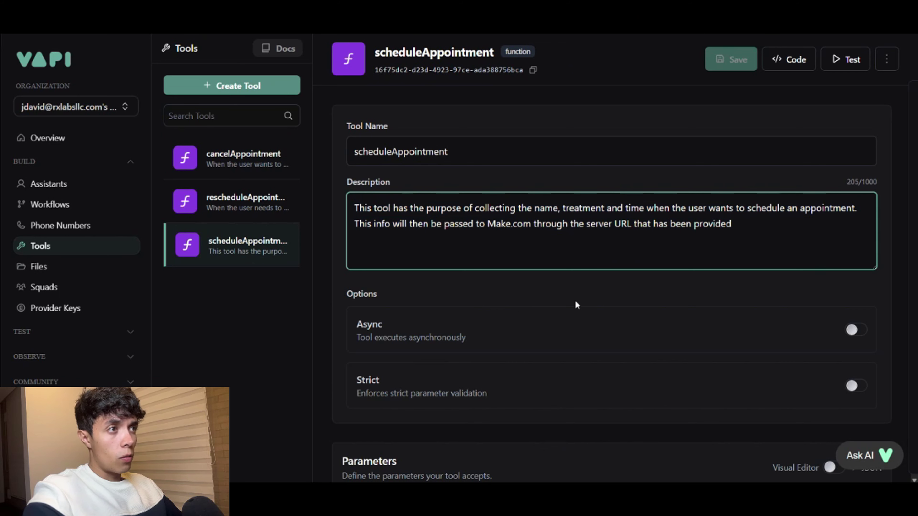
# Step: Open the scheduleAppointment tool's name parameter and highlight its description
pyautogui.scroll(-5, 592, 311)
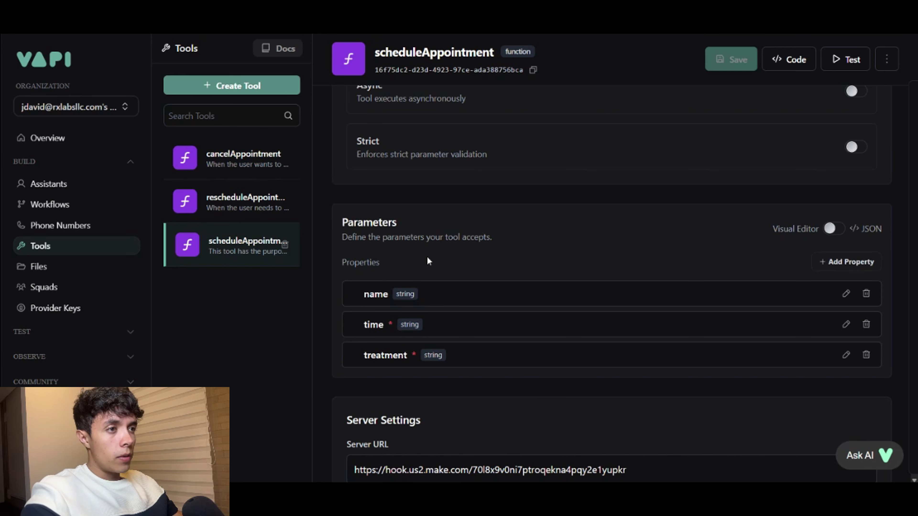
pyautogui.click(846, 294)
pyautogui.scroll(-4, 471, 338)
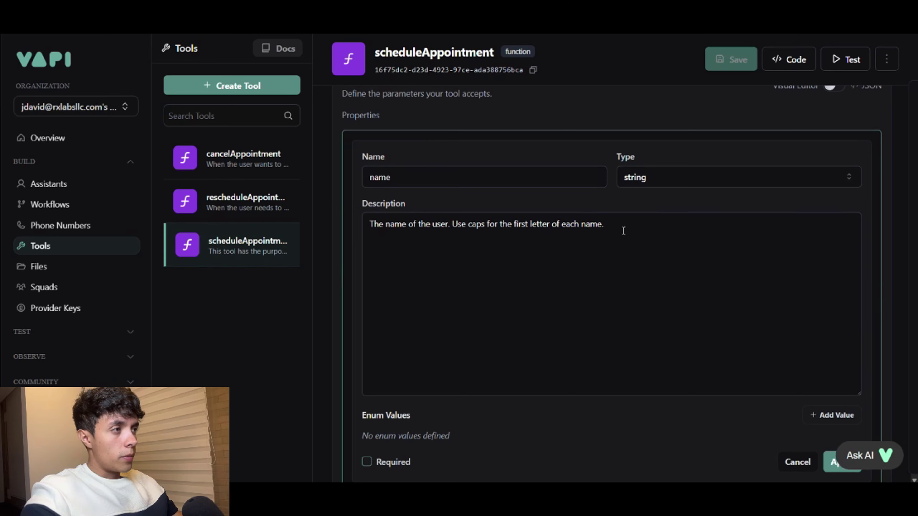
pyautogui.moveTo(623, 231); pyautogui.dragTo(358, 231)
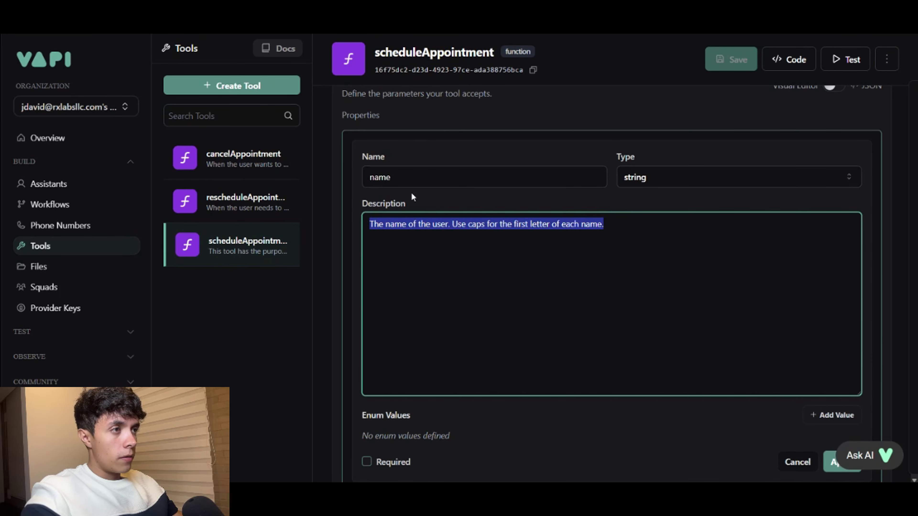
pyautogui.scroll(-3, 476, 283)
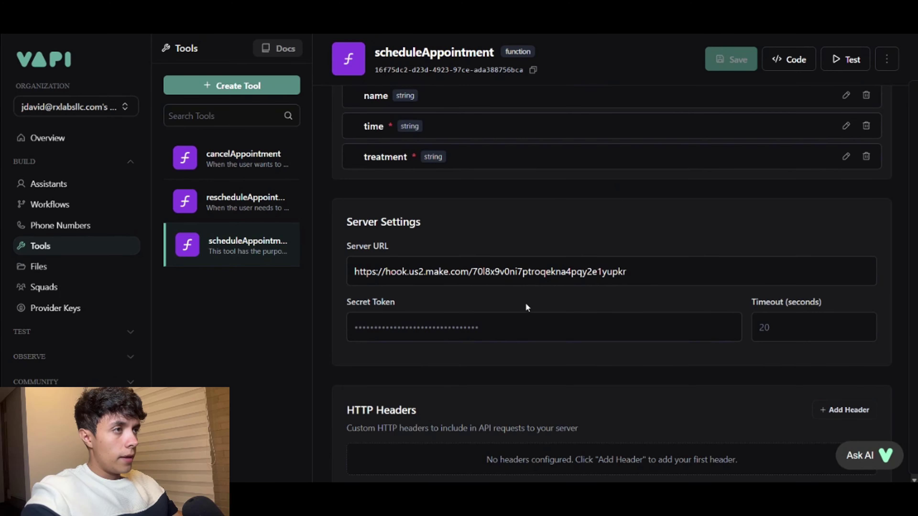
# Step: Open the time parameter and highlight its required output format, MM/DD/YYYY hh:mm A
pyautogui.scroll(2, 526, 302)
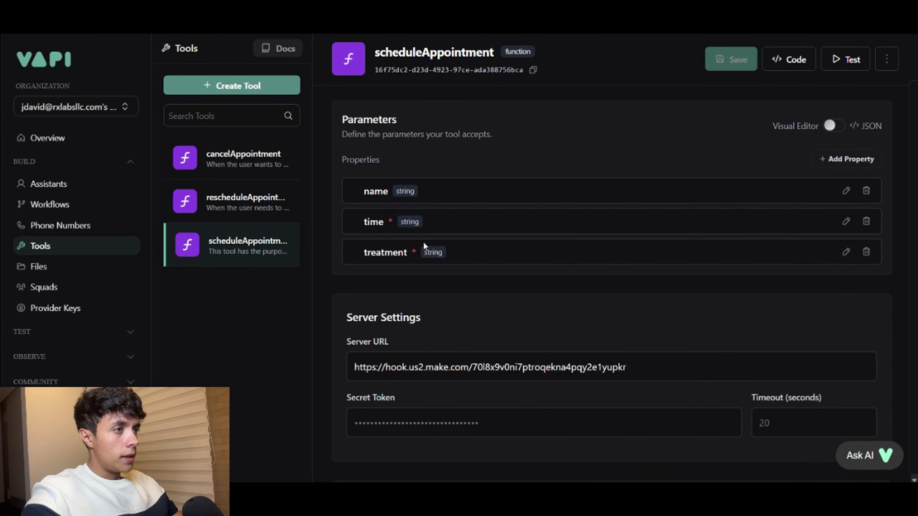
pyautogui.click(846, 222)
pyautogui.scroll(-2, 566, 313)
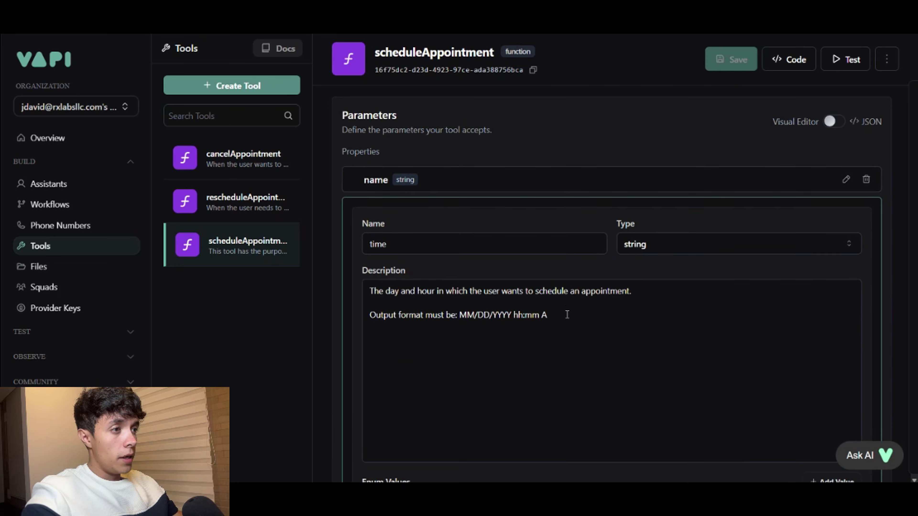
pyautogui.moveTo(460, 271); pyautogui.dragTo(550, 273)
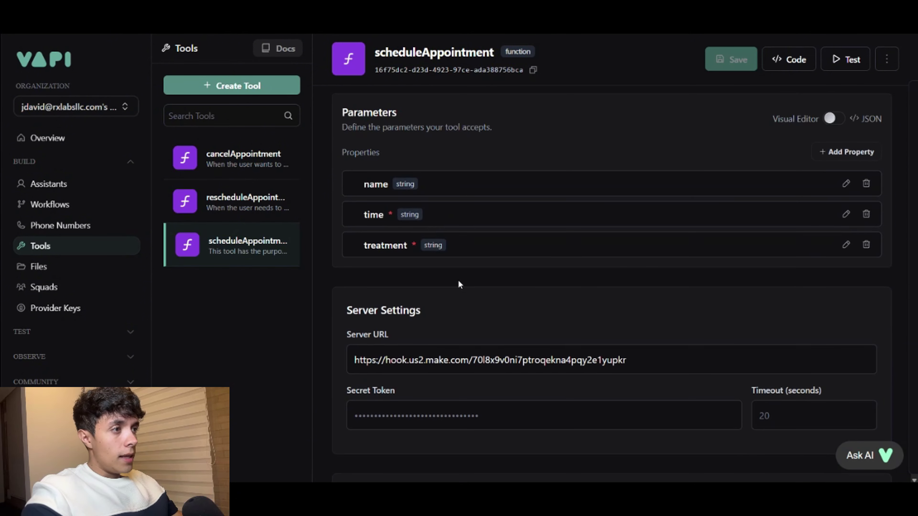
# Step: Open the treatment parameter, examine its description and enum values, and apply it without edits
pyautogui.click(463, 252)
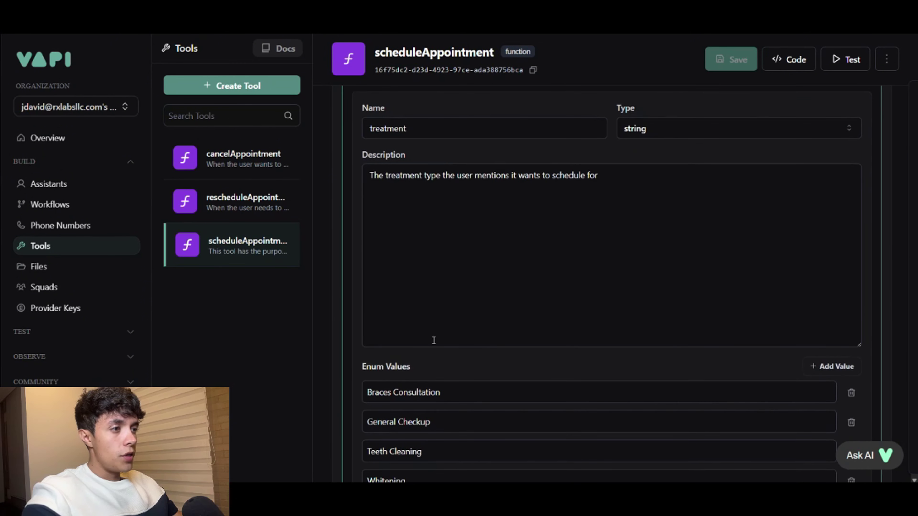
pyautogui.scroll(-2, 432, 340)
pyautogui.scroll(-1, 495, 363)
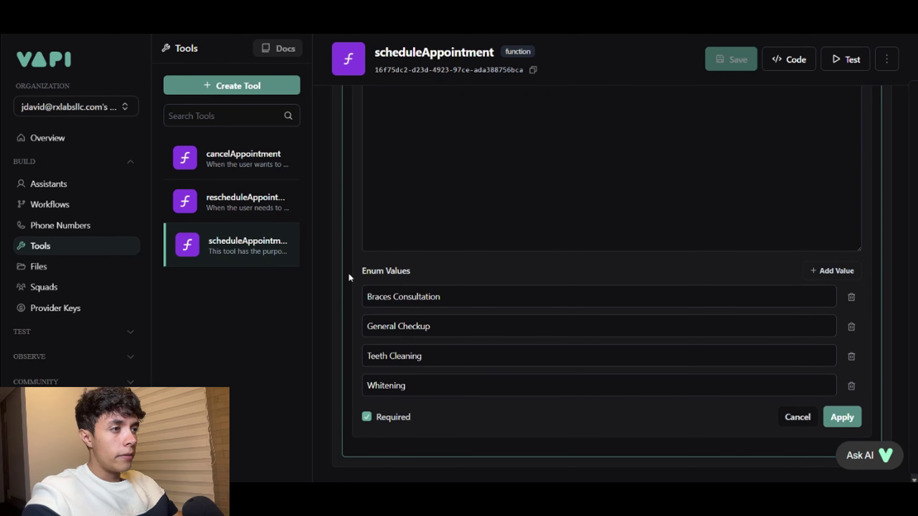
pyautogui.moveTo(356, 268); pyautogui.dragTo(399, 270)
pyautogui.click(451, 278)
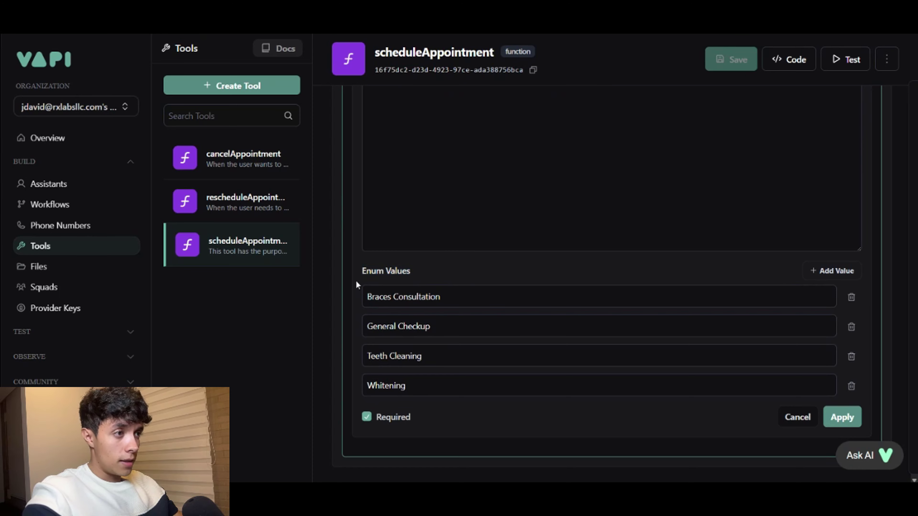
pyautogui.scroll(4, 456, 298)
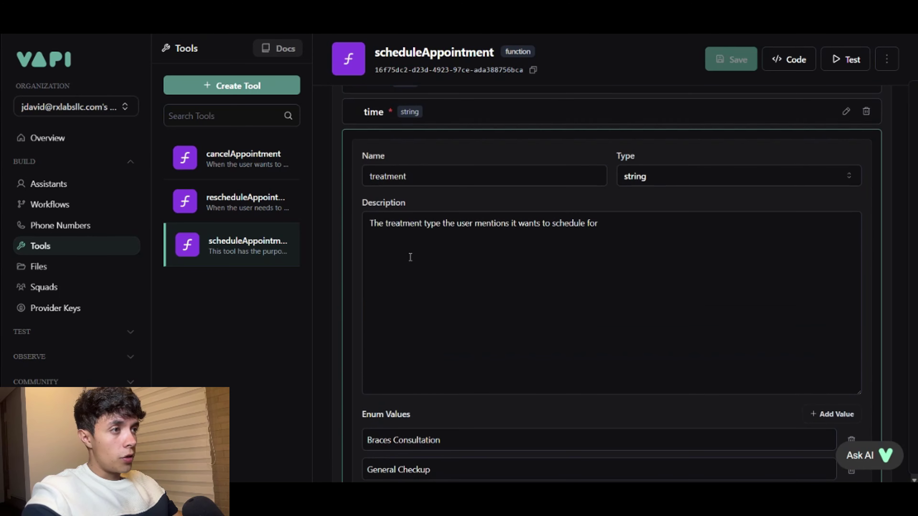
pyautogui.scroll(-3, 463, 289)
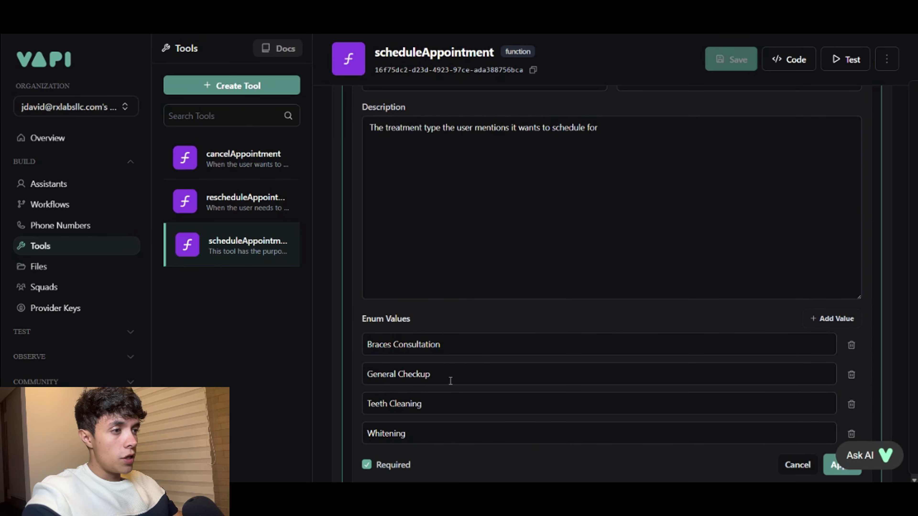
pyautogui.scroll(-2, 450, 380)
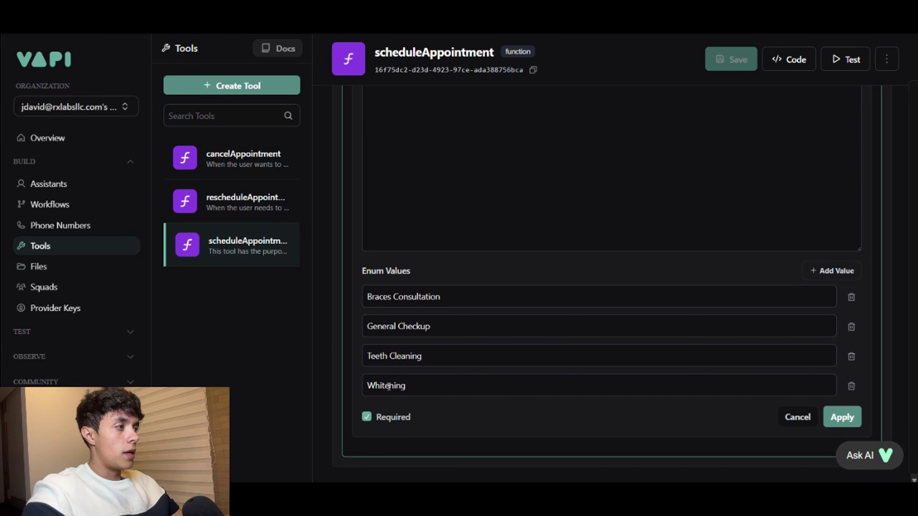
pyautogui.press('Return')
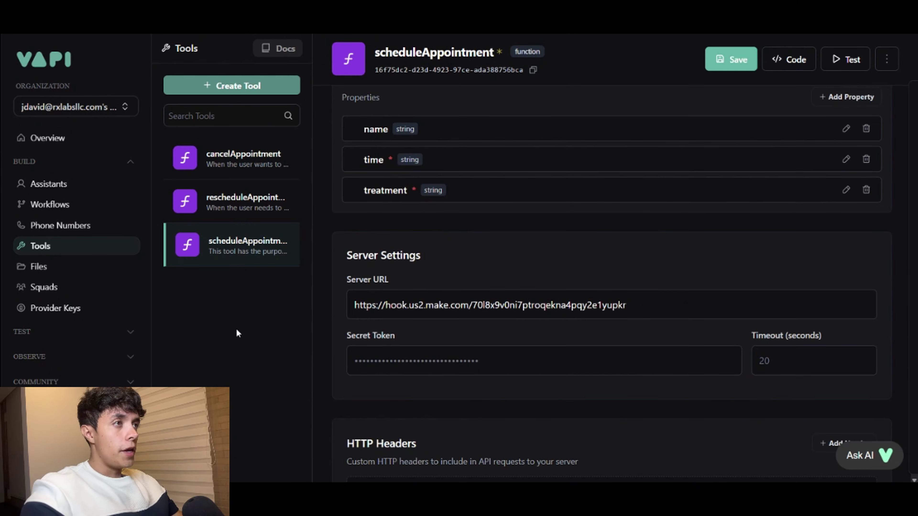
# Step: Highlight the Make webhook server URL in the scheduleAppointment tool's Server Settings and save the tool
pyautogui.scroll(-2, 392, 389)
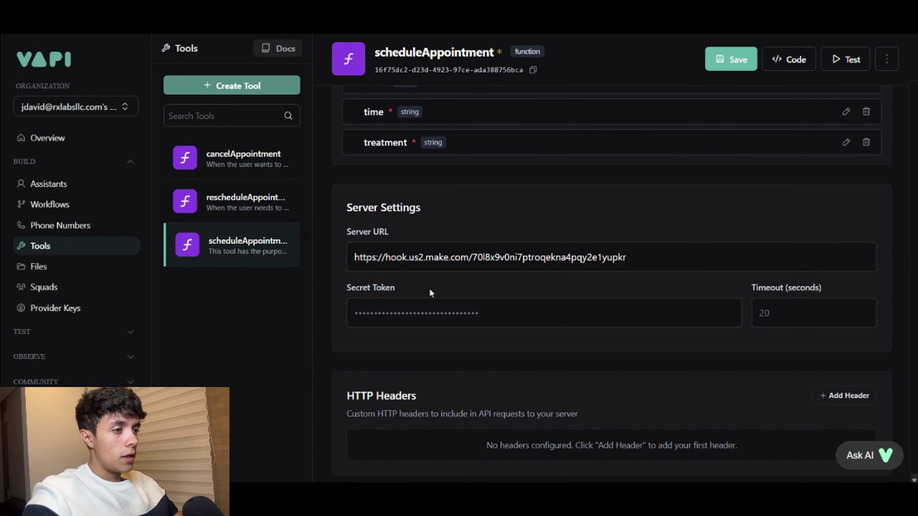
pyautogui.scroll(-2, 429, 288)
pyautogui.moveTo(645, 211); pyautogui.dragTo(353, 209)
pyautogui.hotkey('ctrl', 's')
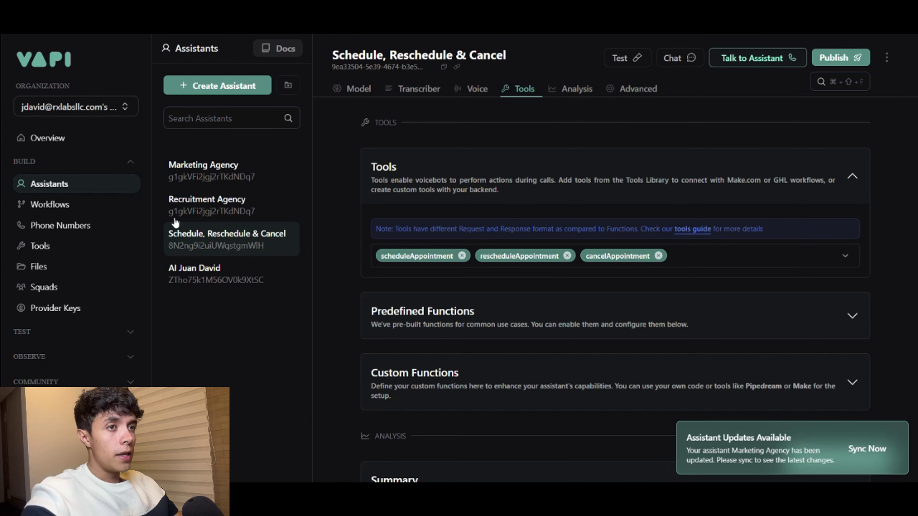
# Step: Expand the Schedule, Reschedule & Cancel assistant's tool selection to check its attached tools, and collapse it again
pyautogui.click(404, 264)
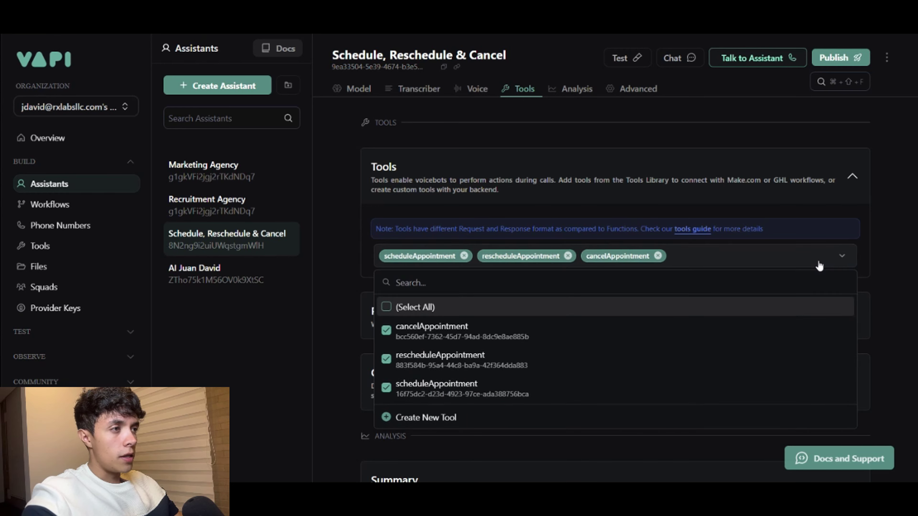
pyautogui.click(836, 259)
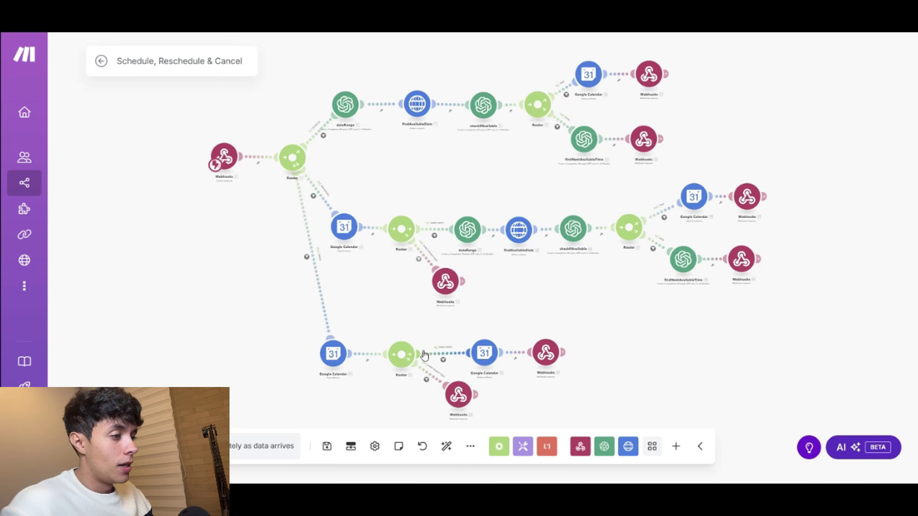
# Step: In Make, examine the Schedule, Reschedule & Cancel scenario's webhook, router and its schedule, reschedule and cancel routes
pyautogui.scroll(5, 368, 289)
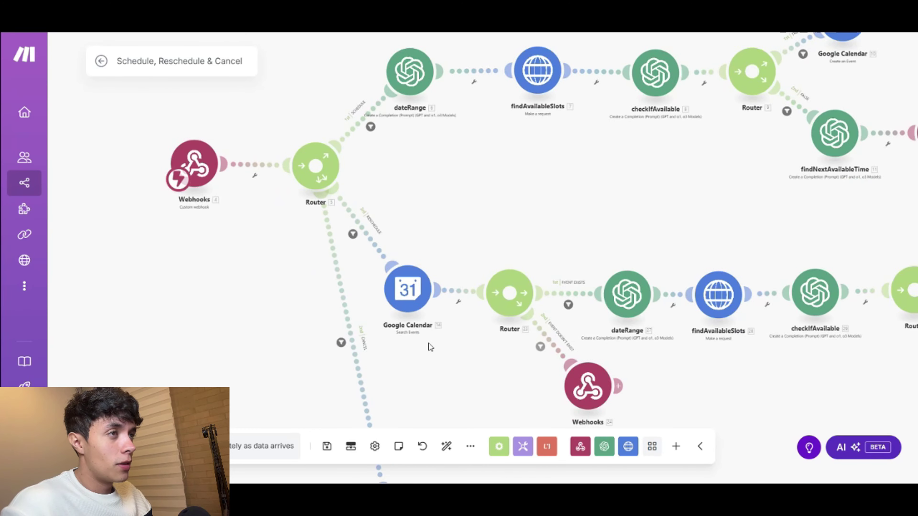
pyautogui.scroll(-3, 488, 352)
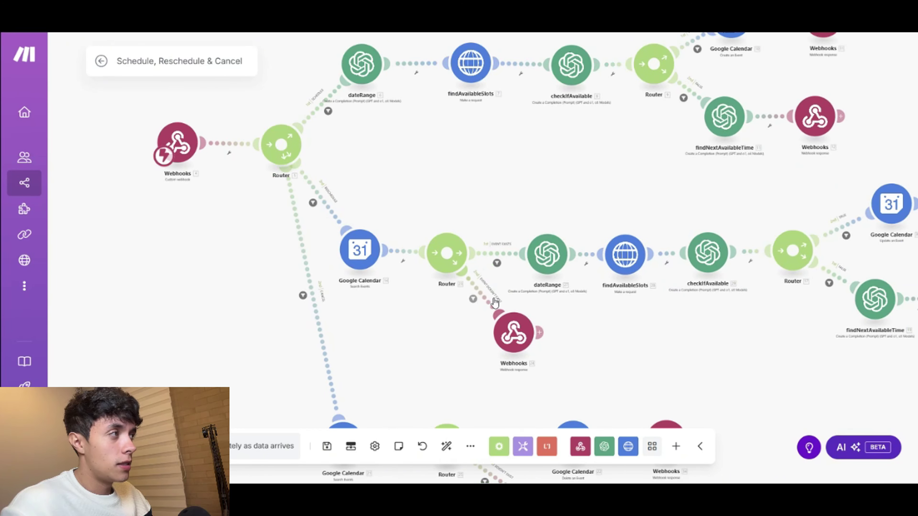
pyautogui.scroll(5, 457, 239)
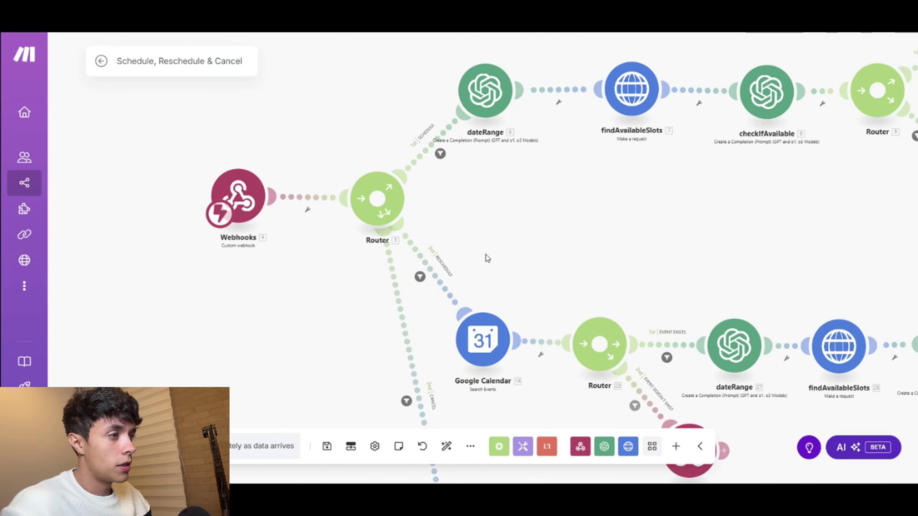
pyautogui.scroll(-2, 475, 267)
pyautogui.scroll(2, 472, 281)
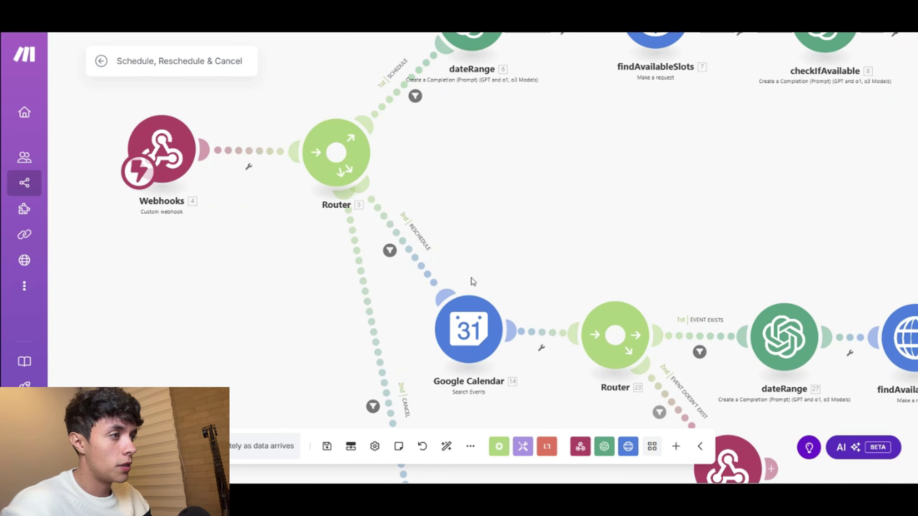
pyautogui.scroll(-5, 492, 322)
pyautogui.scroll(-5, 495, 333)
pyautogui.hscroll(4, 495, 333)
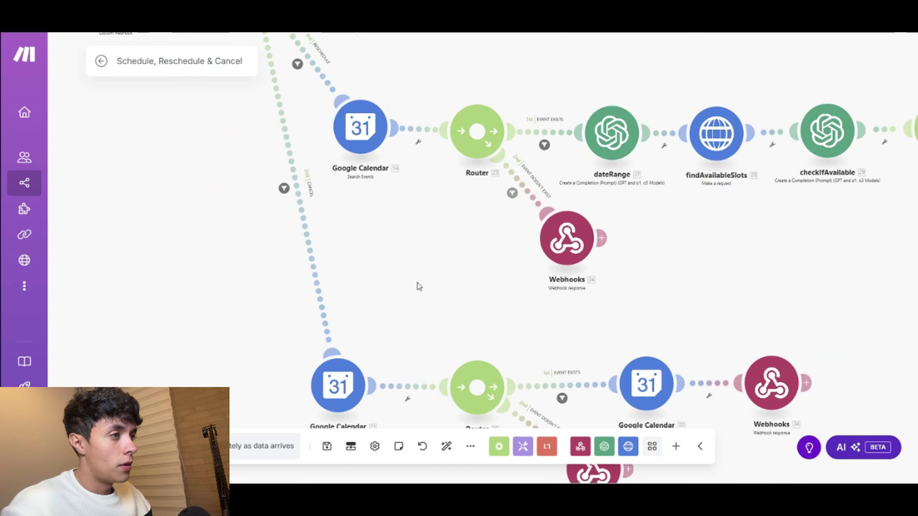
# Step: Review the scenario's custom webhook trigger and the layout of its reschedule and cancel routes
pyautogui.scroll(7, 394, 227)
pyautogui.hscroll(-7, 394, 227)
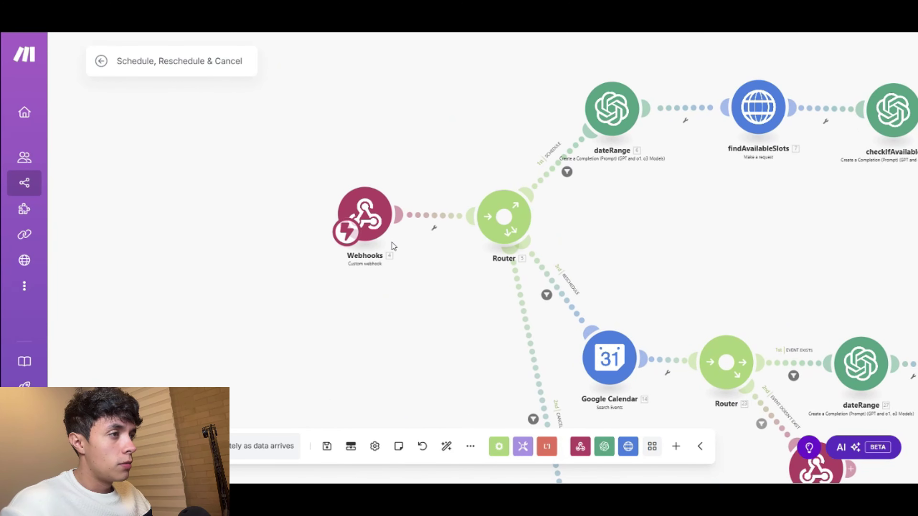
pyautogui.click(364, 217)
pyautogui.click(418, 329)
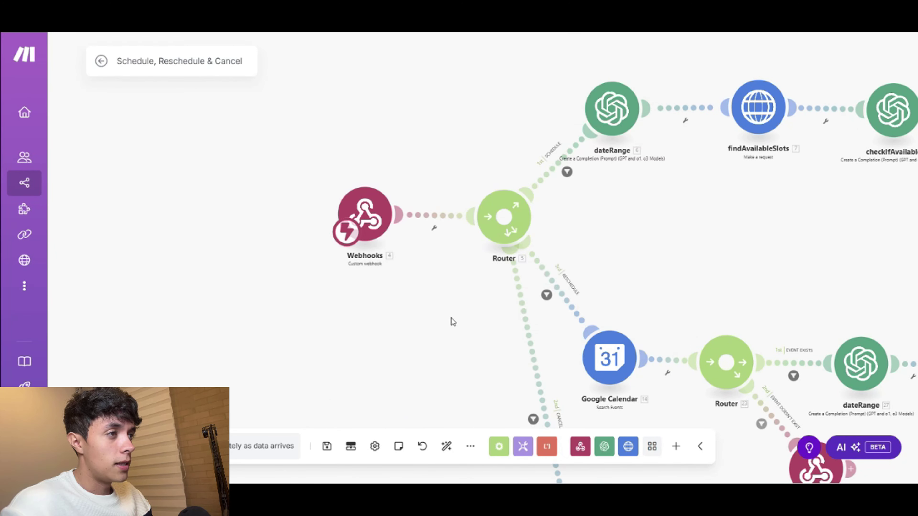
pyautogui.hscroll(6, 410, 240)
pyautogui.scroll(-7, 409, 240)
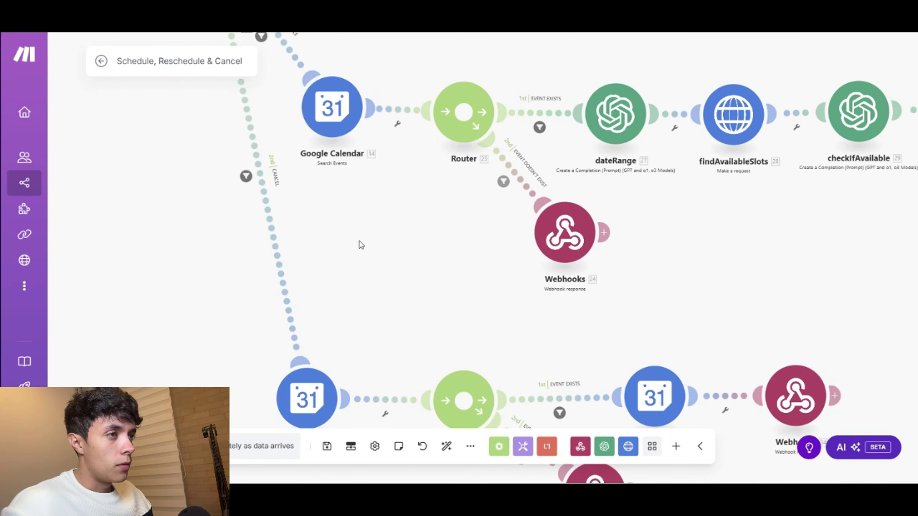
pyautogui.scroll(3, 362, 228)
pyautogui.scroll(3, 445, 295)
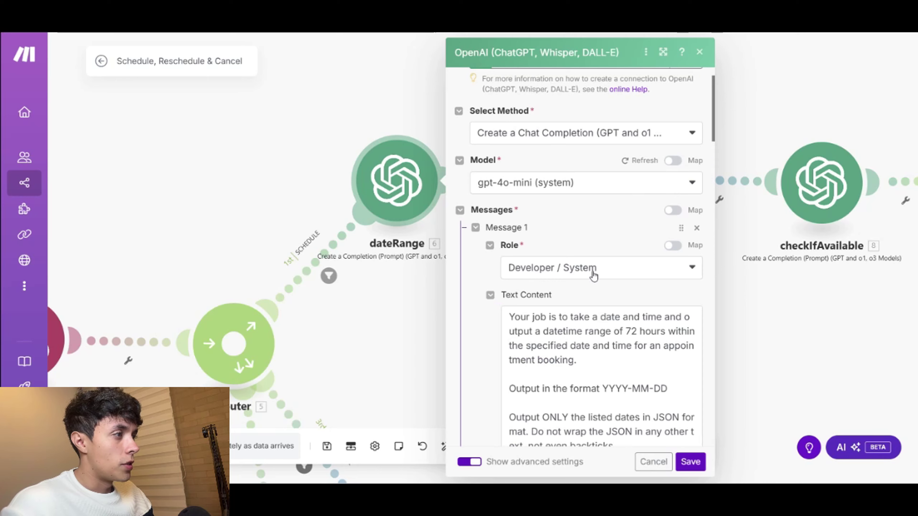
# Step: Examine the dateRange module's system prompt for the 72-hour range and its user message with the start date
pyautogui.scroll(-3, 594, 276)
pyautogui.moveTo(512, 295); pyautogui.dragTo(670, 294)
pyautogui.click(636, 276)
pyautogui.scroll(-2, 637, 275)
pyautogui.scroll(-2, 637, 275)
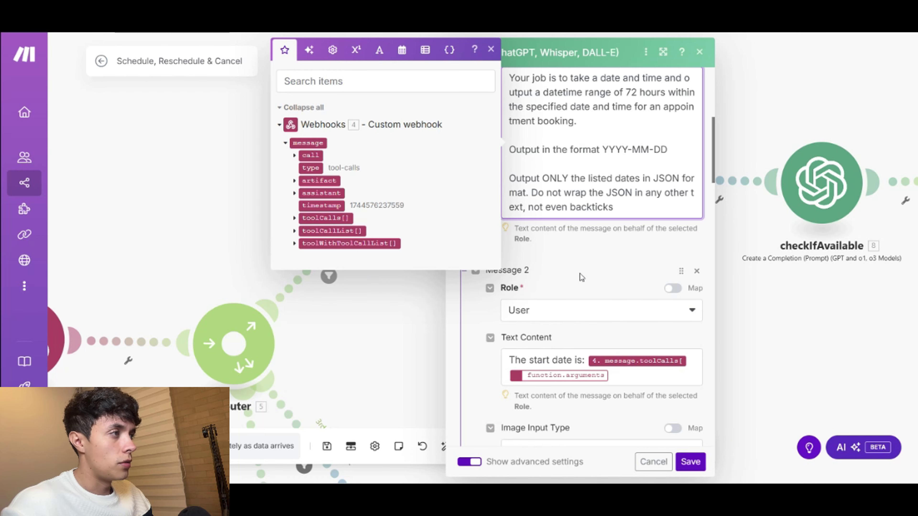
pyautogui.scroll(3, 579, 275)
pyautogui.moveTo(555, 189); pyautogui.dragTo(622, 190)
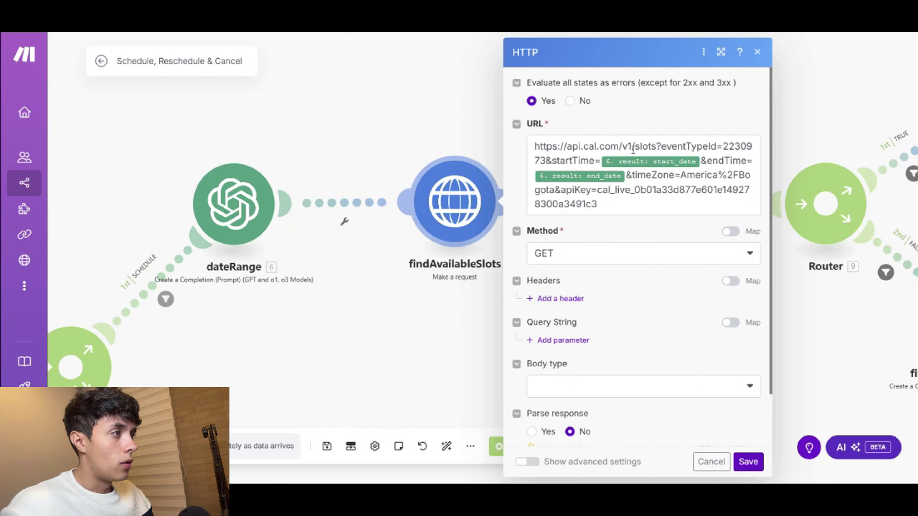
# Step: Highlight the api.cal.com address, API key, time zone and eventTypeId in the findAvailableSlots request URL, and close the module
pyautogui.moveTo(563, 146); pyautogui.dragTo(620, 146)
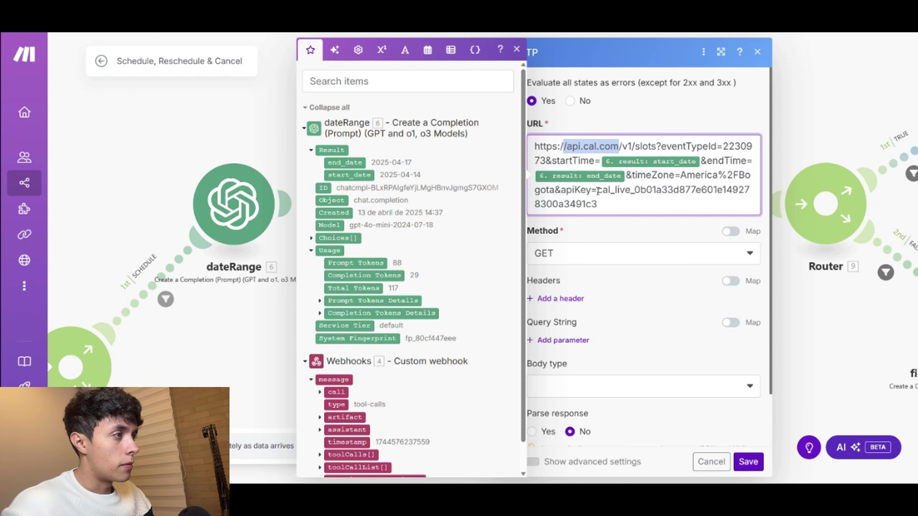
pyautogui.moveTo(598, 190); pyautogui.dragTo(616, 208)
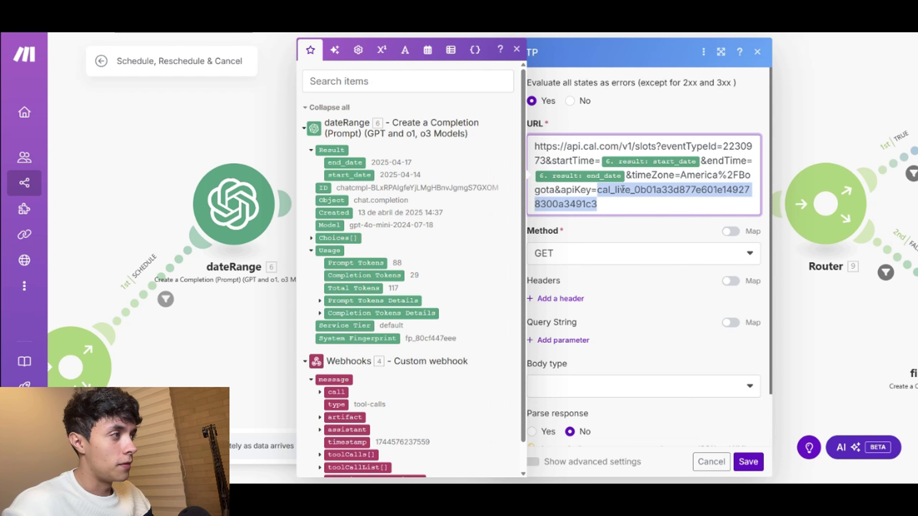
pyautogui.moveTo(681, 176); pyautogui.dragTo(557, 193)
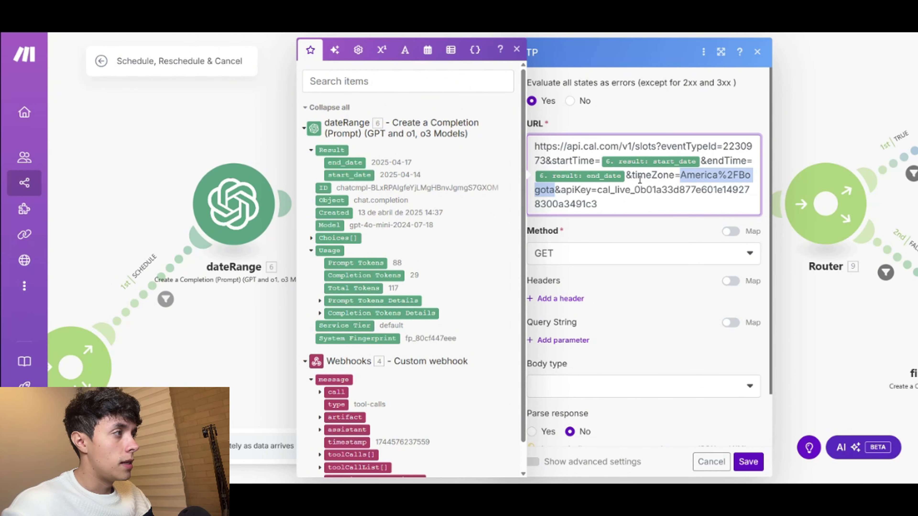
pyautogui.click(645, 176)
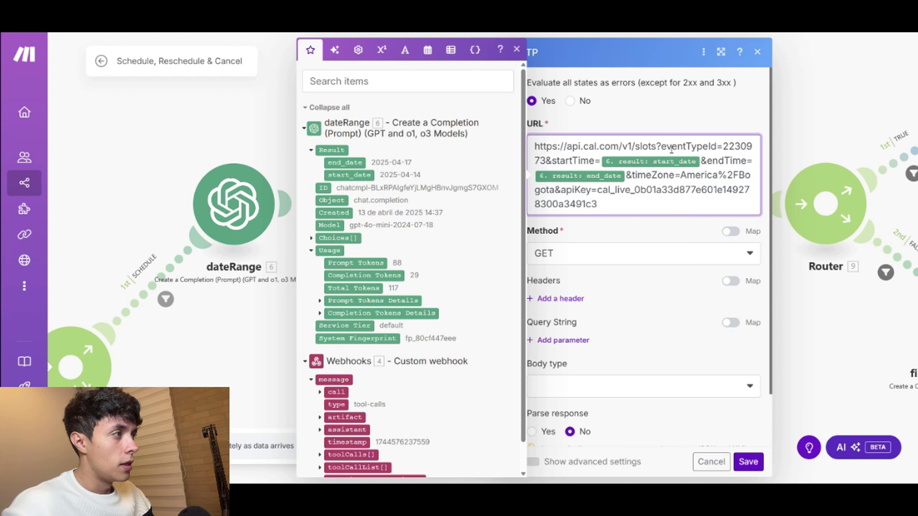
pyautogui.moveTo(662, 146); pyautogui.dragTo(757, 150)
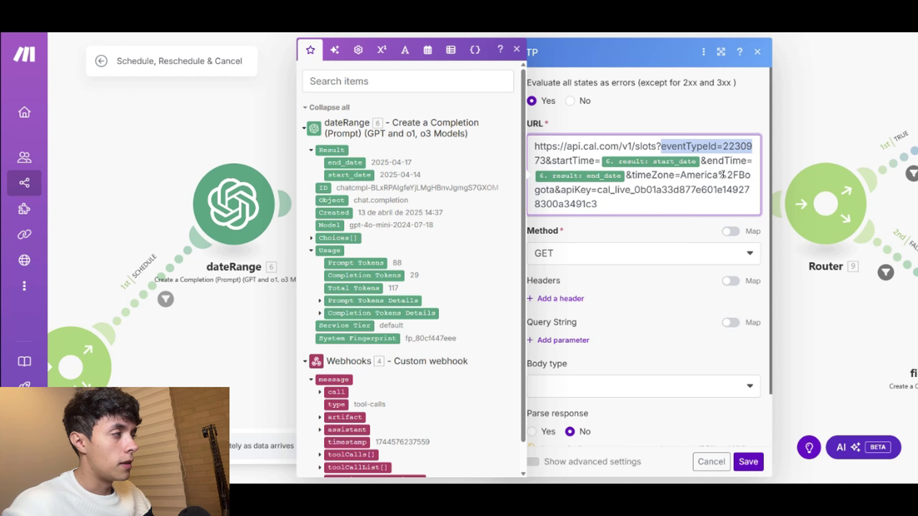
pyautogui.click(586, 224)
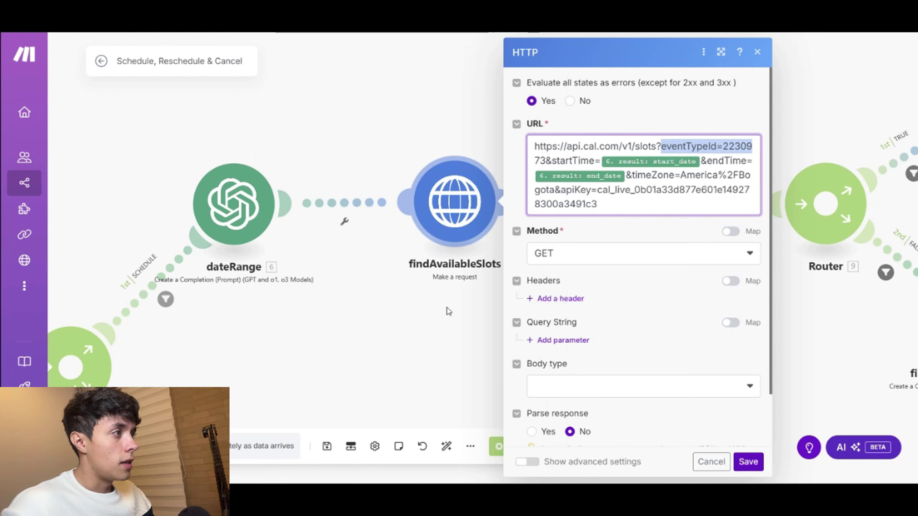
pyautogui.click(435, 314)
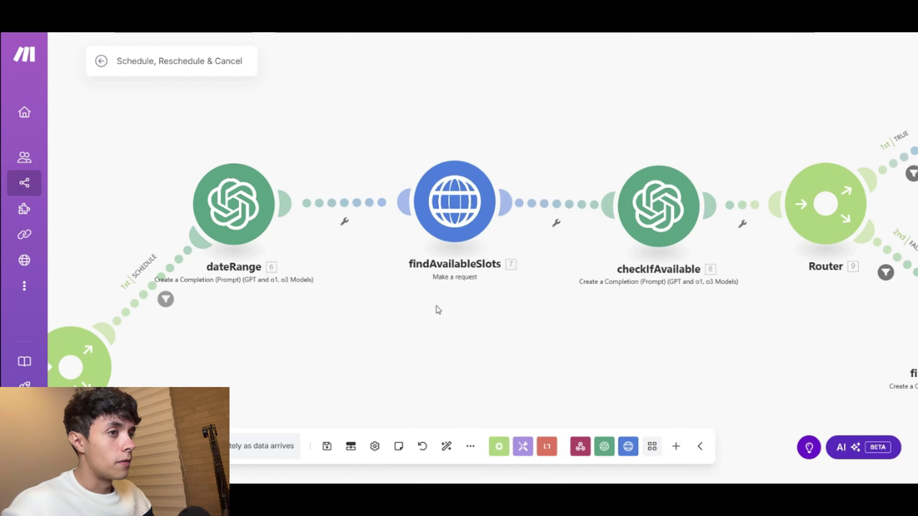
# Step: Open the checkIfAvailable module, skim its prompt and Response Format settings, and close it
pyautogui.hscroll(5, 489, 302)
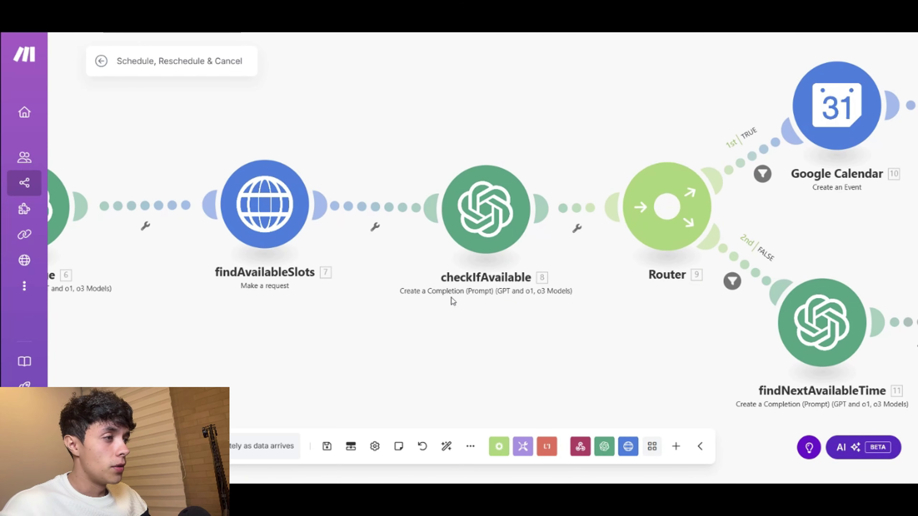
pyautogui.moveTo(464, 319); pyautogui.dragTo(423, 325)
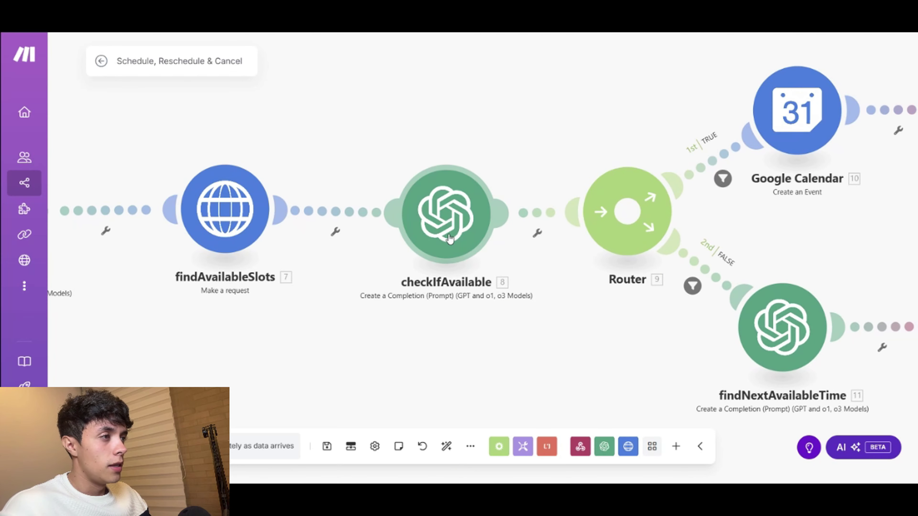
pyautogui.click(437, 230)
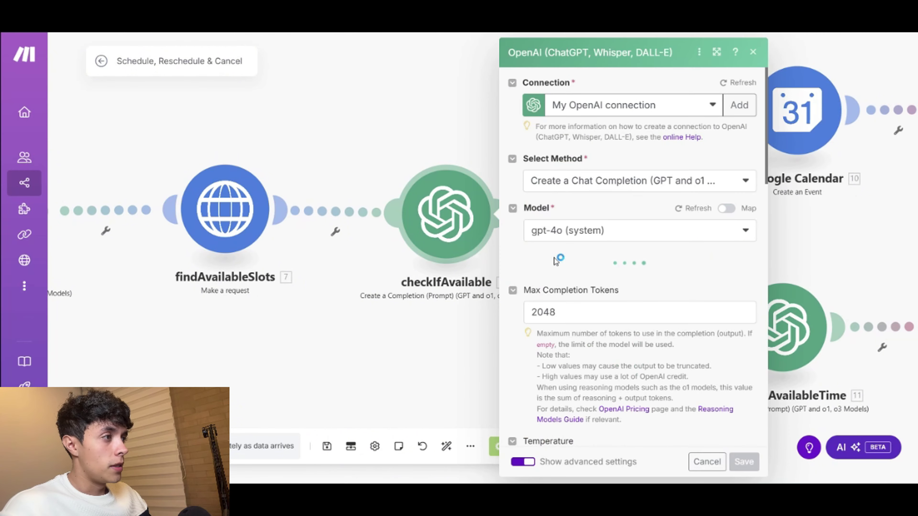
pyautogui.scroll(-15, 615, 300)
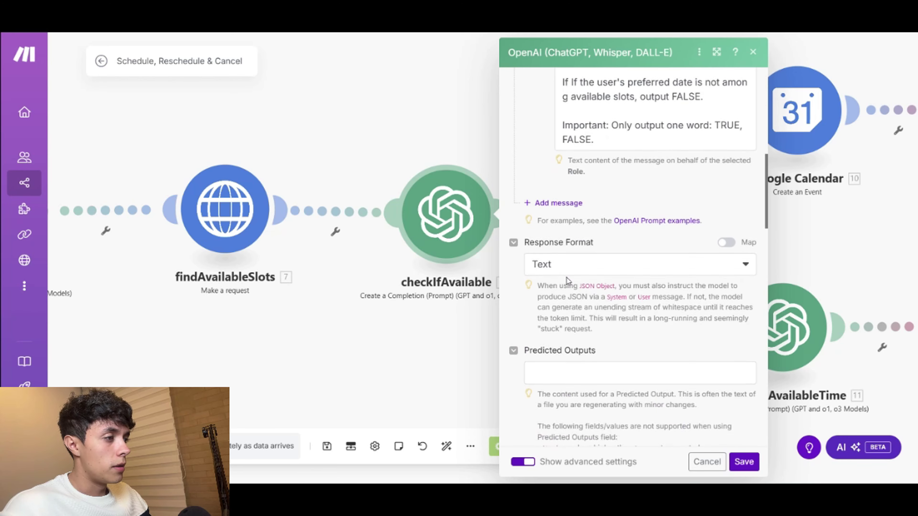
pyautogui.scroll(-5, 567, 277)
pyautogui.click(368, 345)
pyautogui.moveTo(369, 345); pyautogui.dragTo(469, 328)
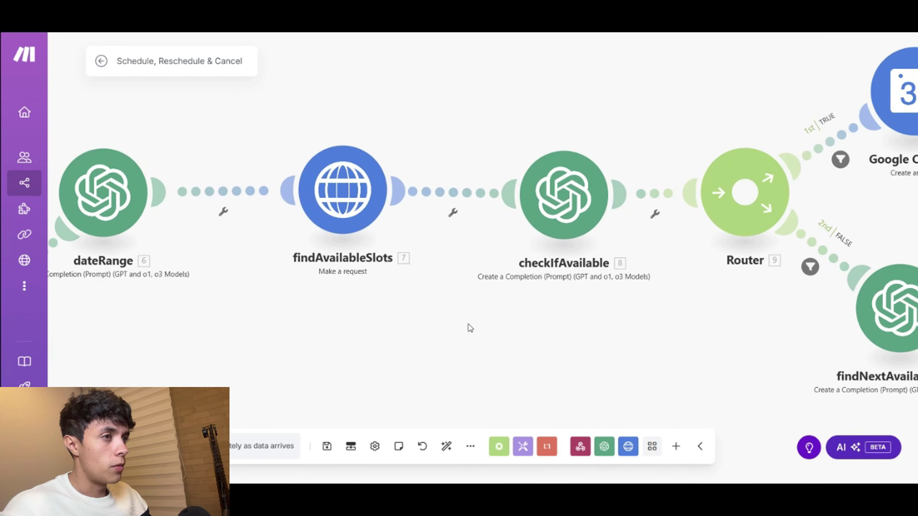
# Step: Reopen the checkIfAvailable prompt, highlight its TRUE and FALSE output rules, and close the module
pyautogui.moveTo(607, 324); pyautogui.dragTo(510, 332)
pyautogui.click(460, 207)
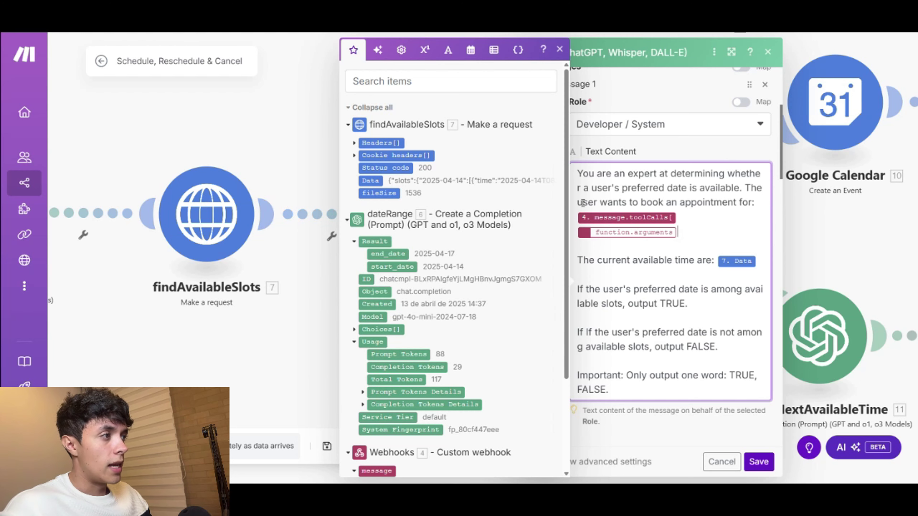
pyautogui.scroll(-1, 701, 230)
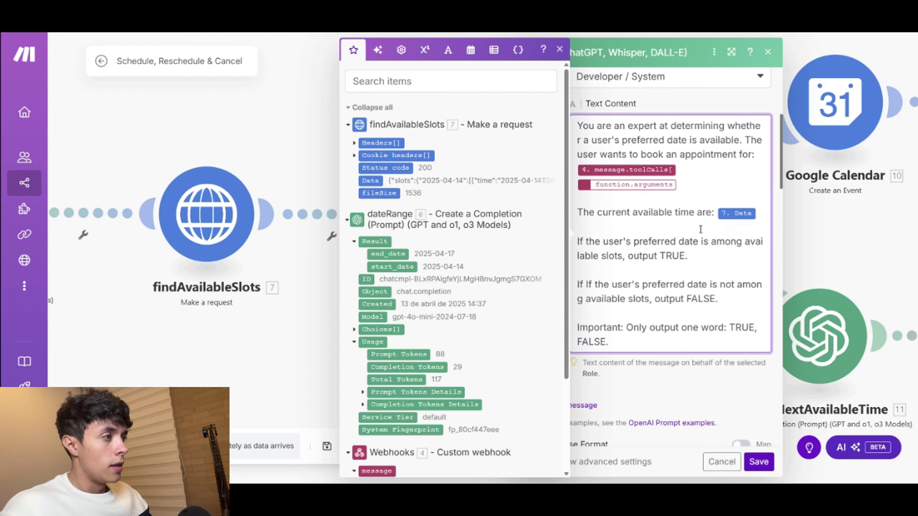
pyautogui.moveTo(661, 256); pyautogui.dragTo(686, 256)
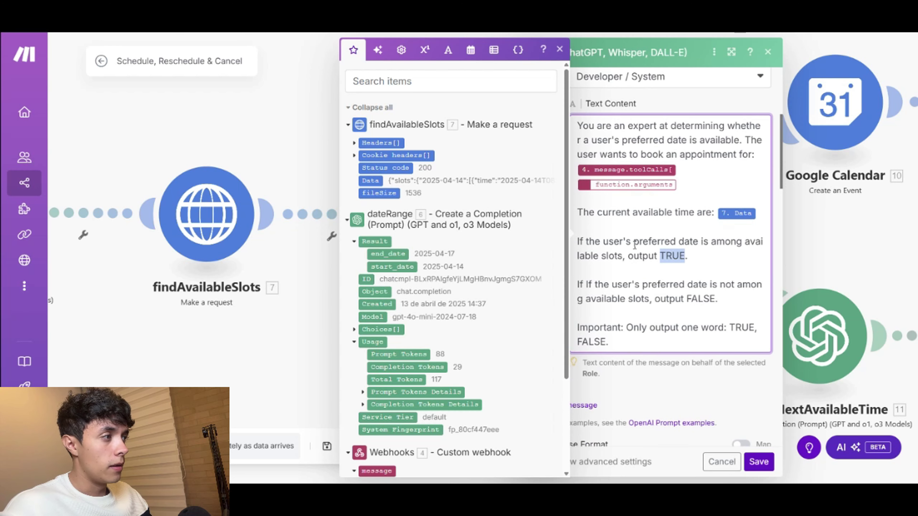
pyautogui.moveTo(685, 300); pyautogui.dragTo(715, 299)
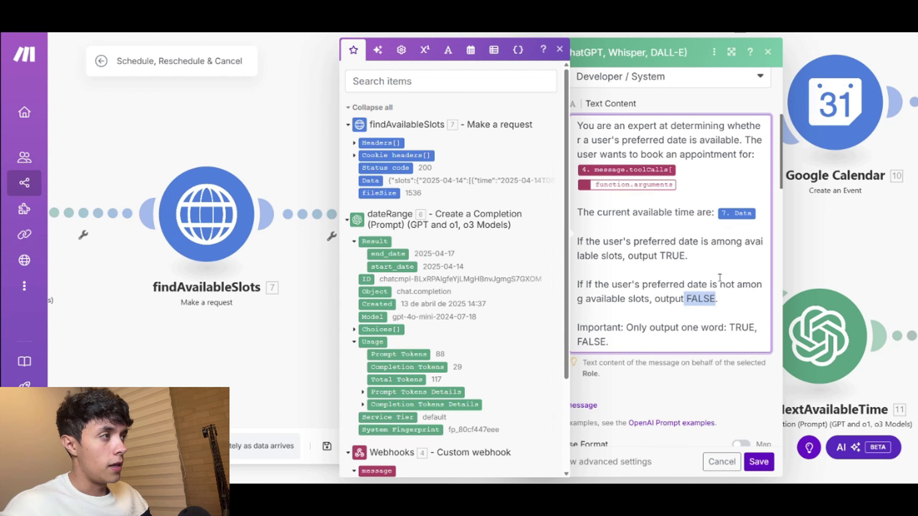
pyautogui.press('Escape')
# Step: Shift the Google Calendar and findNextAvailableTime modules slightly and check the filter on the schedule router's TRUE route
pyautogui.moveTo(680, 342); pyautogui.dragTo(421, 335)
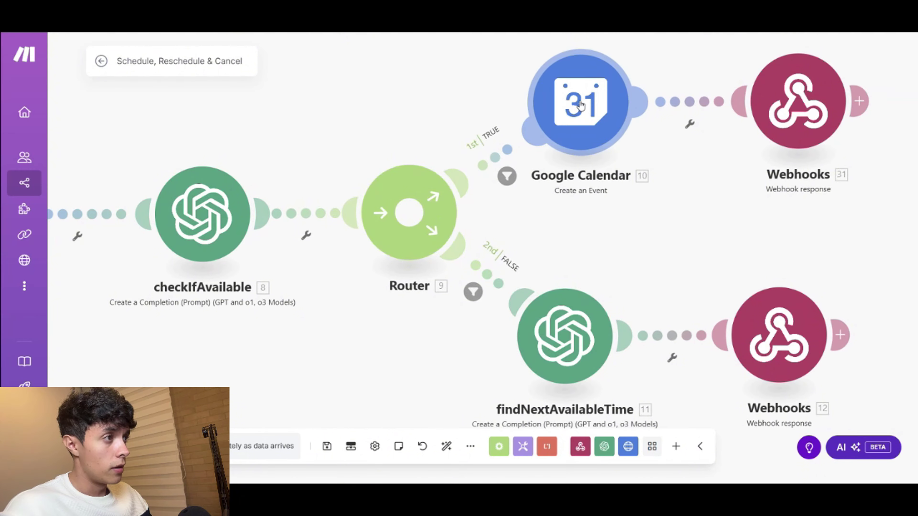
pyautogui.moveTo(580, 106); pyautogui.dragTo(588, 100)
pyautogui.moveTo(583, 363); pyautogui.dragTo(603, 369)
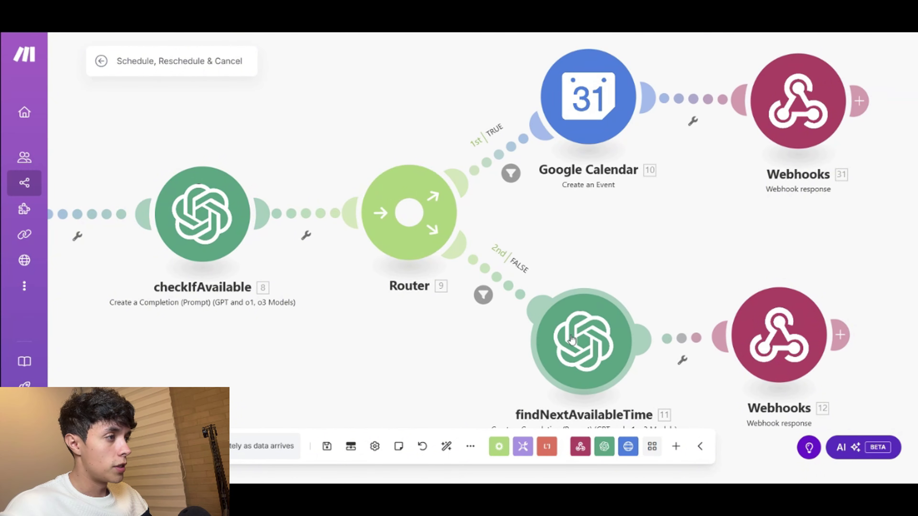
pyautogui.click(503, 155)
pyautogui.click(876, 217)
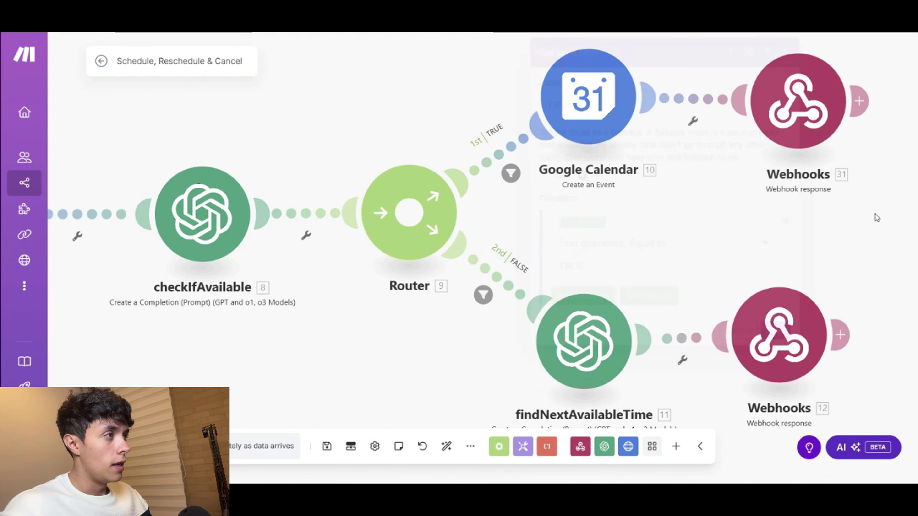
# Step: Examine the TRUE route's Google Calendar event fields and its webhook response body, and save the webhook response module
pyautogui.moveTo(782, 231); pyautogui.dragTo(720, 289)
pyautogui.click(536, 163)
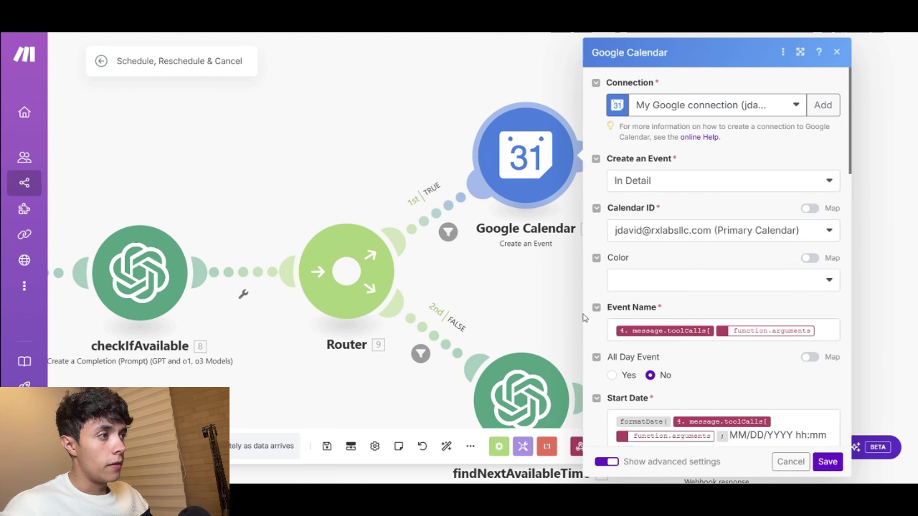
pyautogui.scroll(-3, 679, 312)
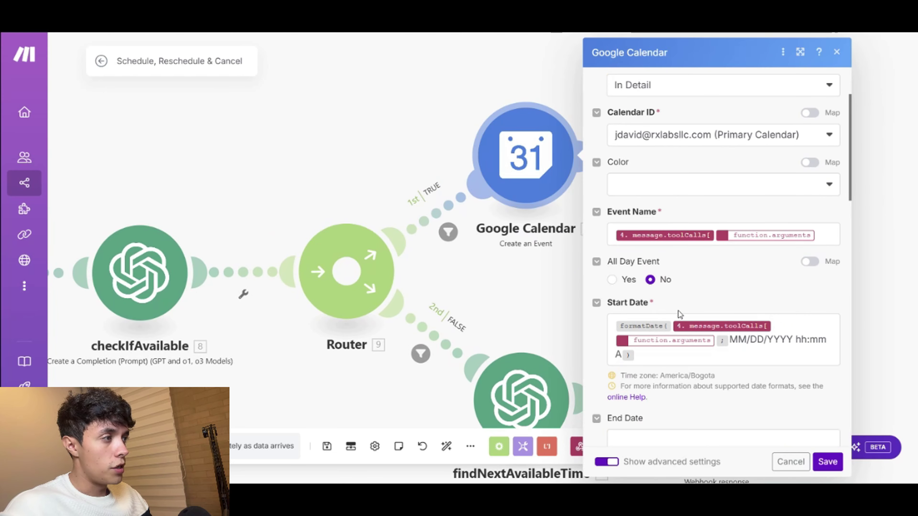
pyautogui.click(532, 296)
pyautogui.click(736, 174)
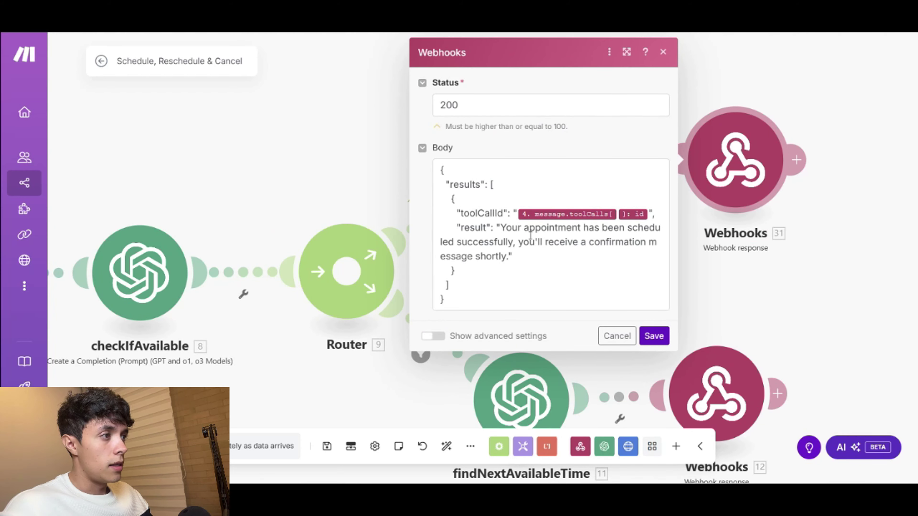
pyautogui.click(654, 336)
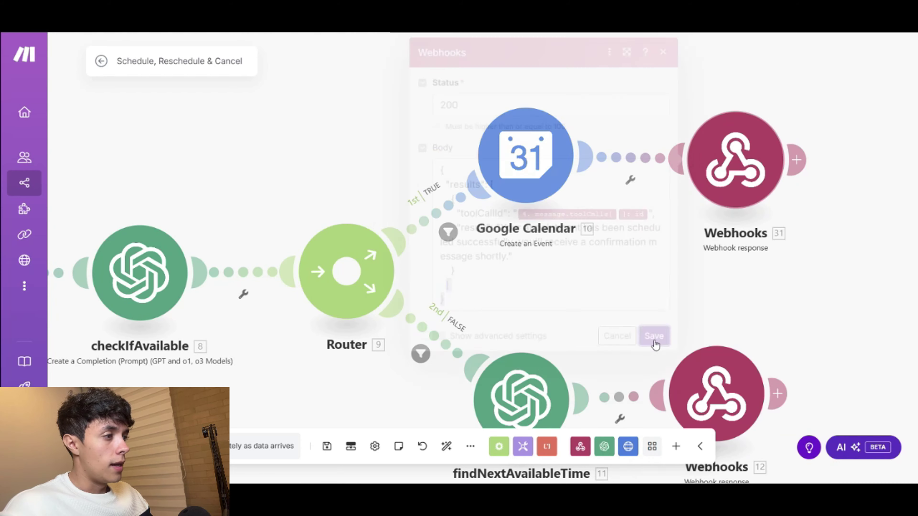
# Step: Open the FALSE route's findNextAvailableTime module, read its system prompt, highlight the user's preferred time wording, and close the module
pyautogui.scroll(-4, 554, 287)
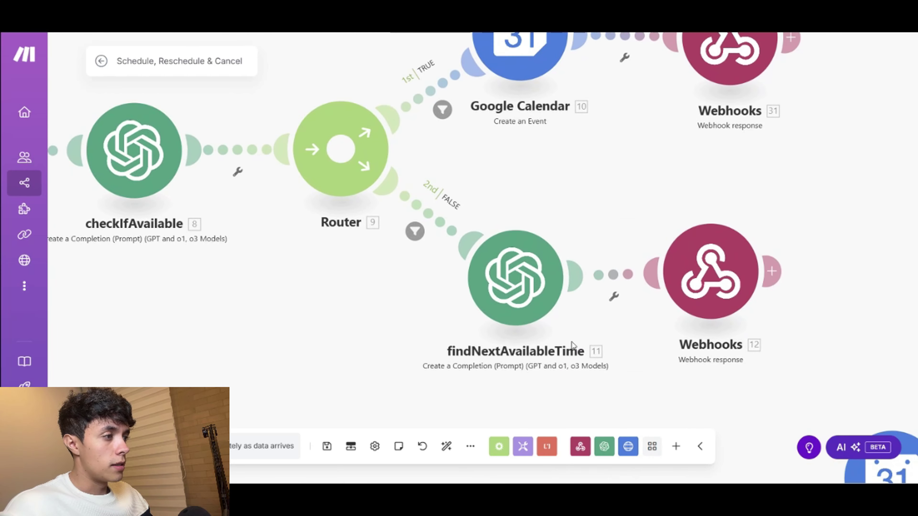
pyautogui.click(500, 288)
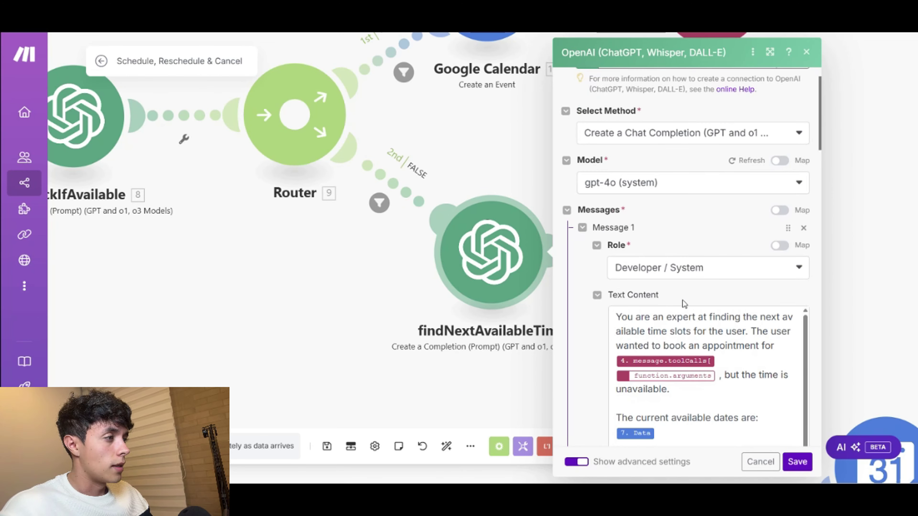
pyautogui.scroll(-2, 658, 332)
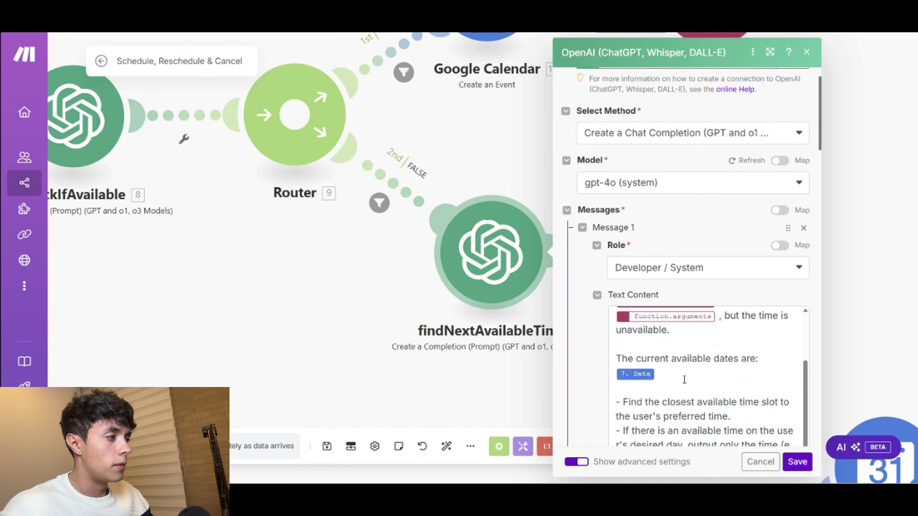
pyautogui.scroll(1, 671, 375)
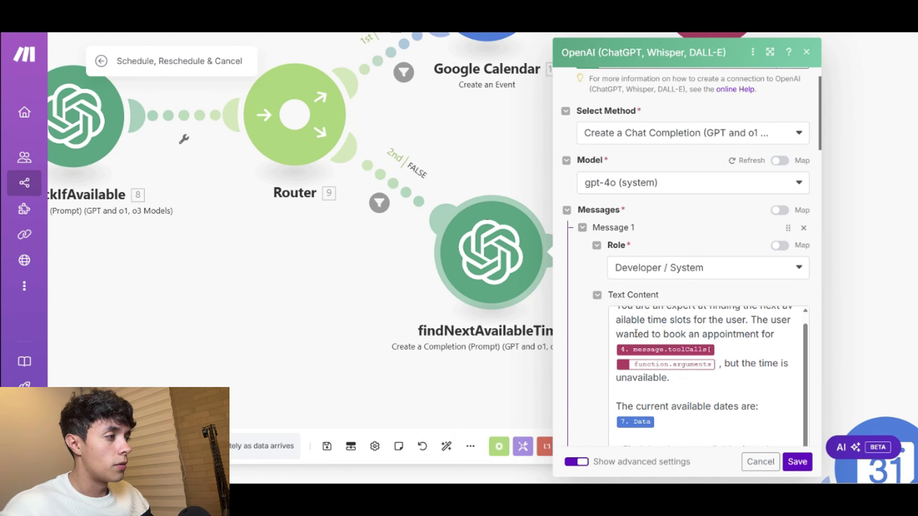
pyautogui.scroll(-5, 748, 368)
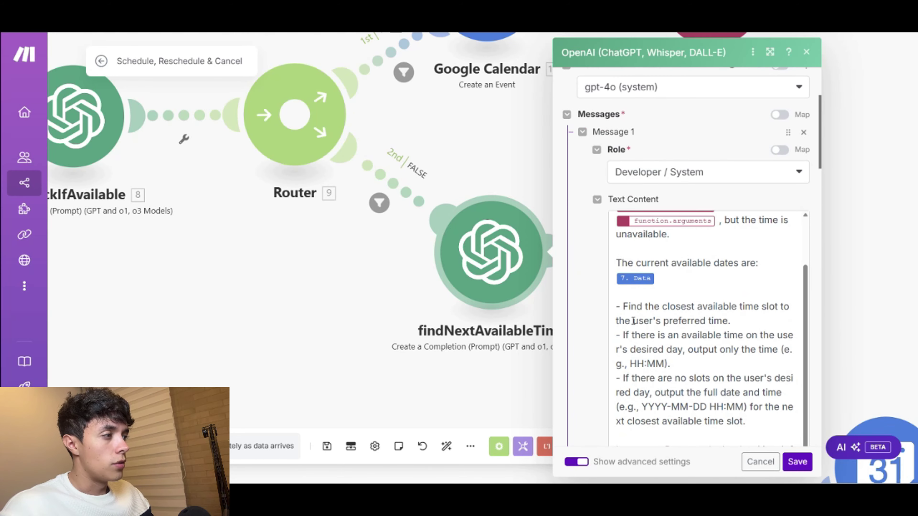
pyautogui.moveTo(638, 321); pyautogui.dragTo(722, 321)
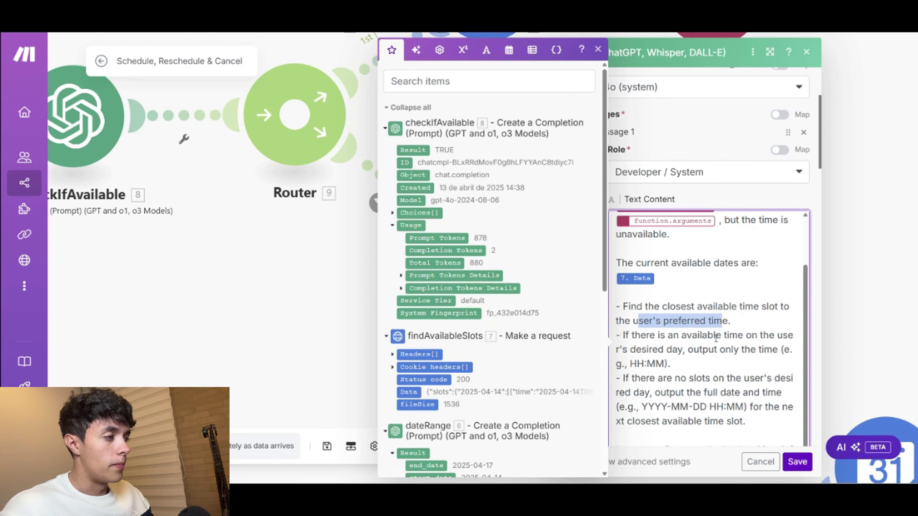
pyautogui.click(645, 407)
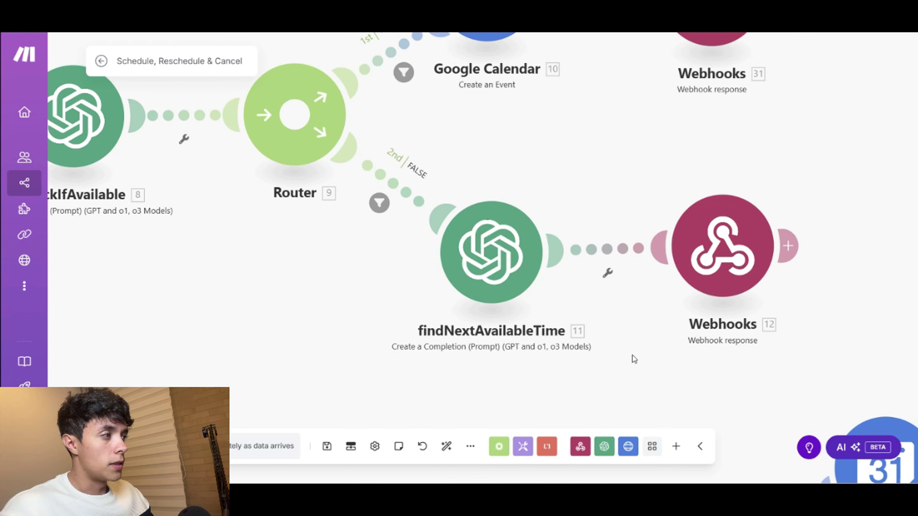
# Step: Examine the FALSE route's webhook response body offering an open slot, and save the module
pyautogui.moveTo(656, 367); pyautogui.dragTo(584, 362)
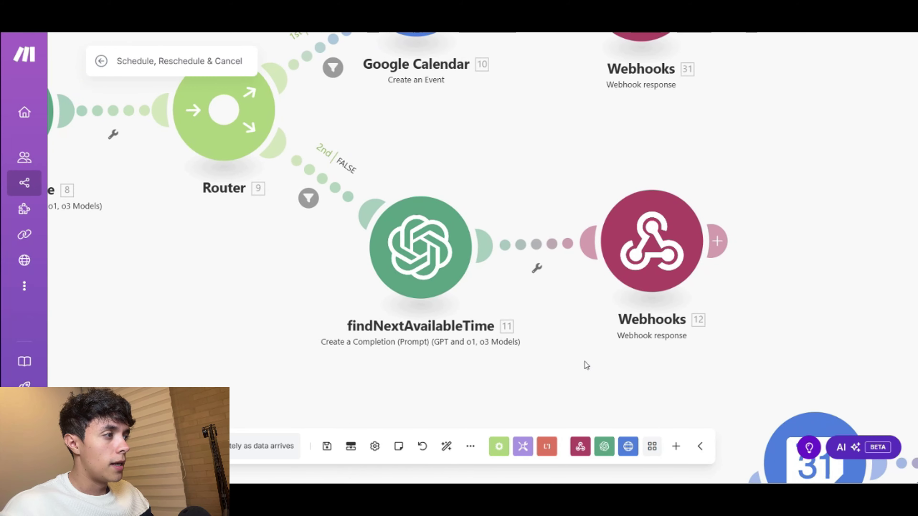
pyautogui.click(652, 248)
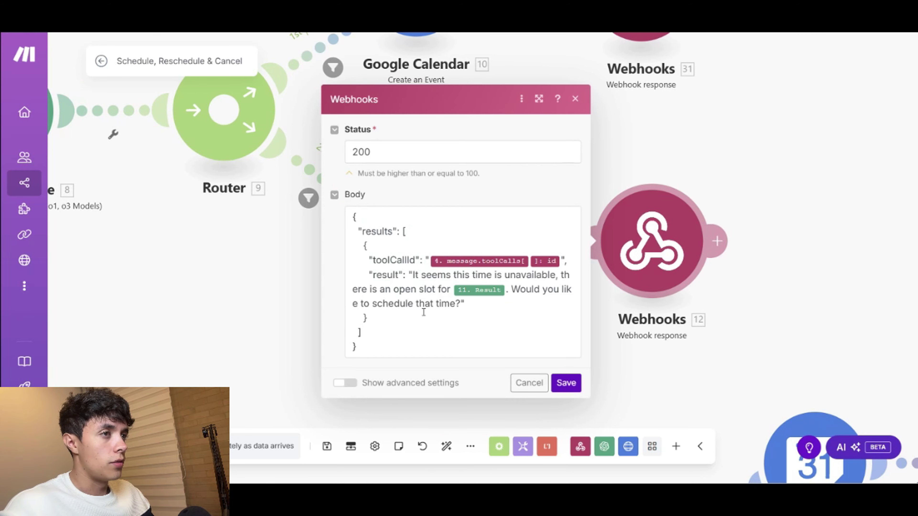
pyautogui.click(576, 385)
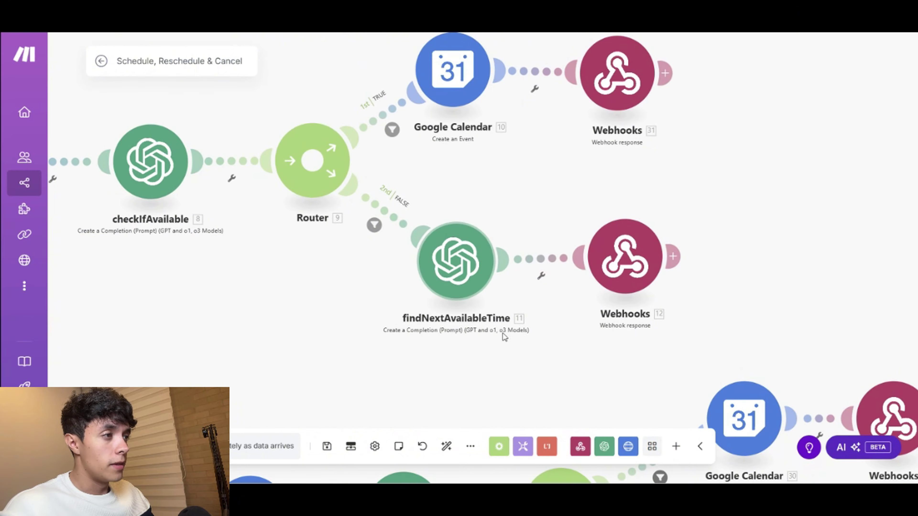
# Step: Review the whole schedule route from dateRange to both webhook responses, briefly opening and closing the TRUE route's webhook response
pyautogui.moveTo(333, 329); pyautogui.dragTo(469, 309)
pyautogui.scroll(-3, 378, 283)
pyautogui.moveTo(343, 290); pyautogui.dragTo(579, 269)
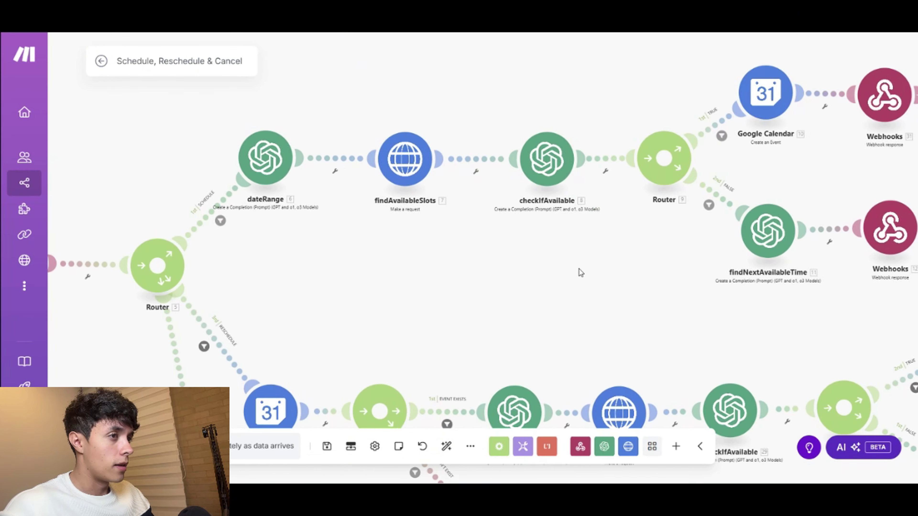
pyautogui.moveTo(379, 275); pyautogui.dragTo(495, 289)
pyautogui.moveTo(787, 264); pyautogui.dragTo(443, 326)
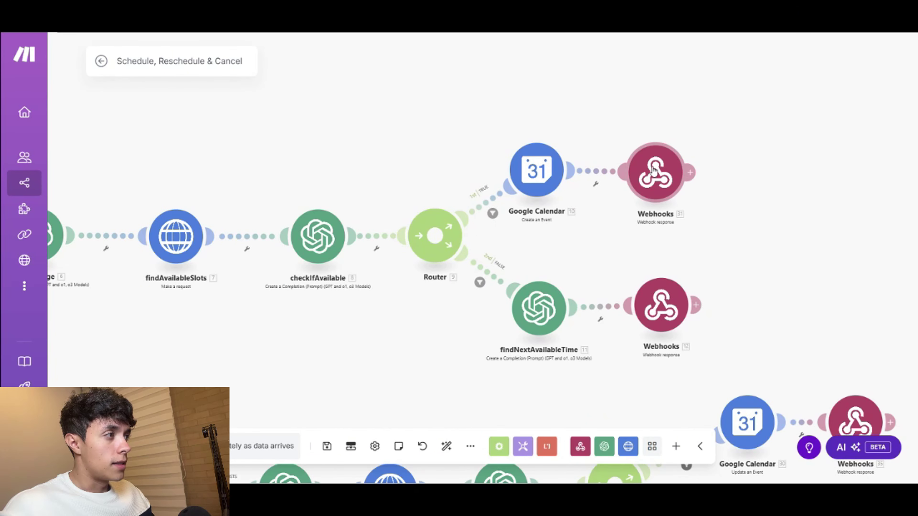
pyautogui.click(655, 175)
pyautogui.click(569, 122)
pyautogui.scroll(2, 586, 252)
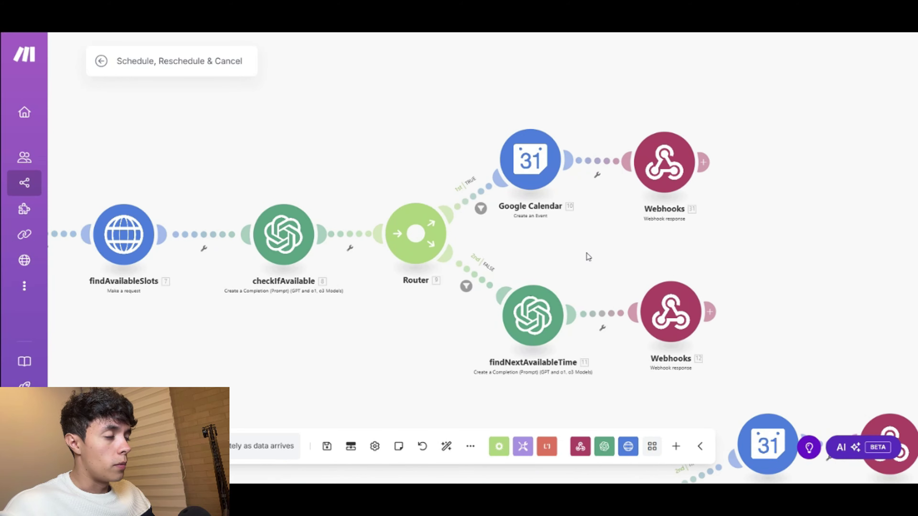
# Step: Open the RESCHEDULE route's Google Calendar Search Events module, skim its fields, and highlight the Start Date label
pyautogui.moveTo(584, 267); pyautogui.dragTo(622, 195)
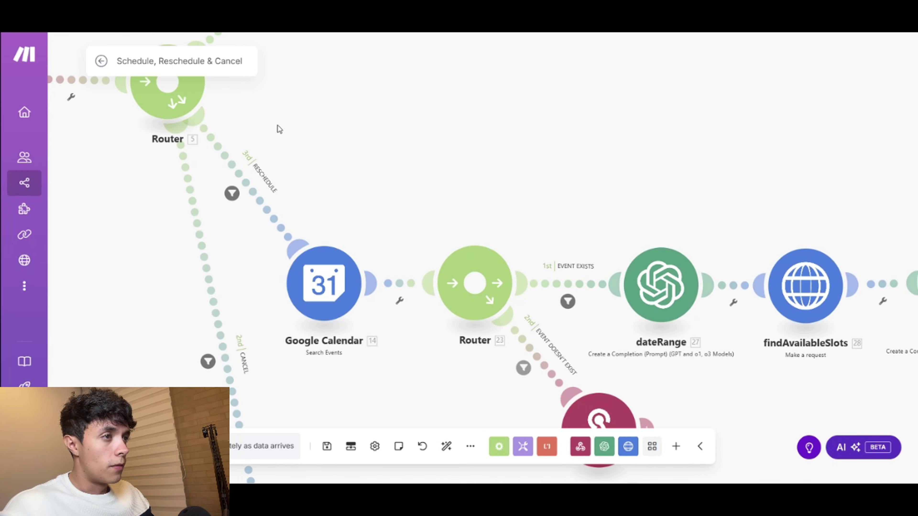
pyautogui.scroll(5, 427, 372)
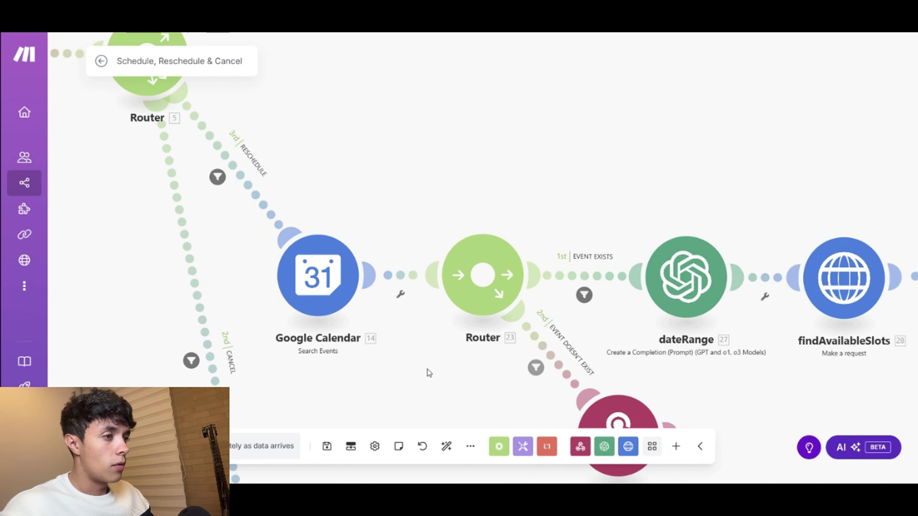
pyautogui.click(404, 323)
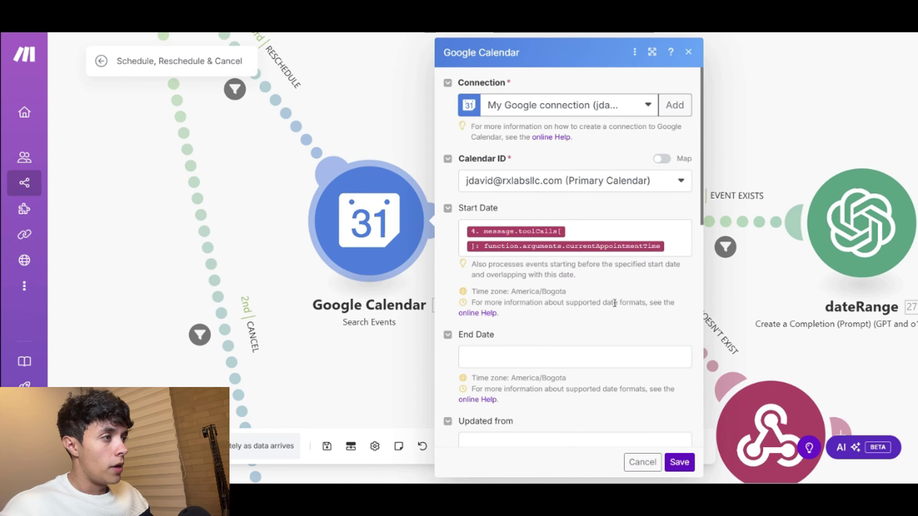
pyautogui.scroll(-8, 600, 277)
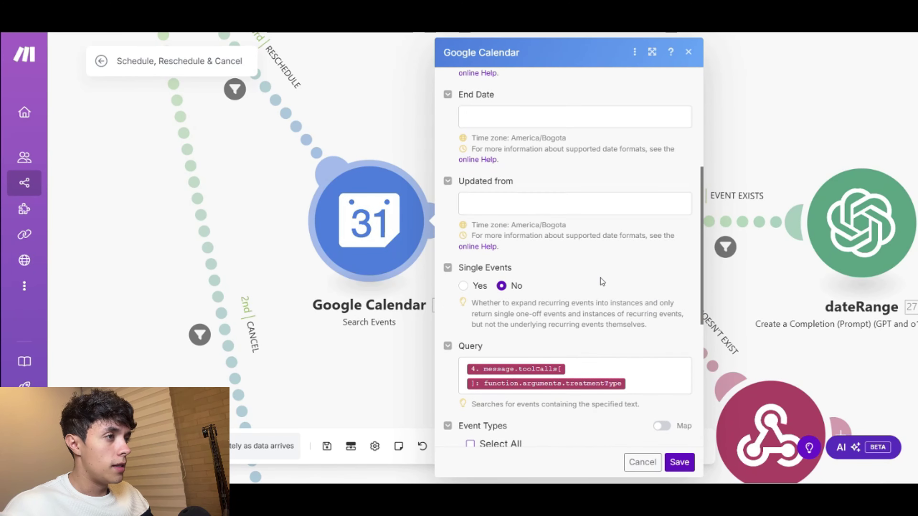
pyautogui.scroll(8, 562, 314)
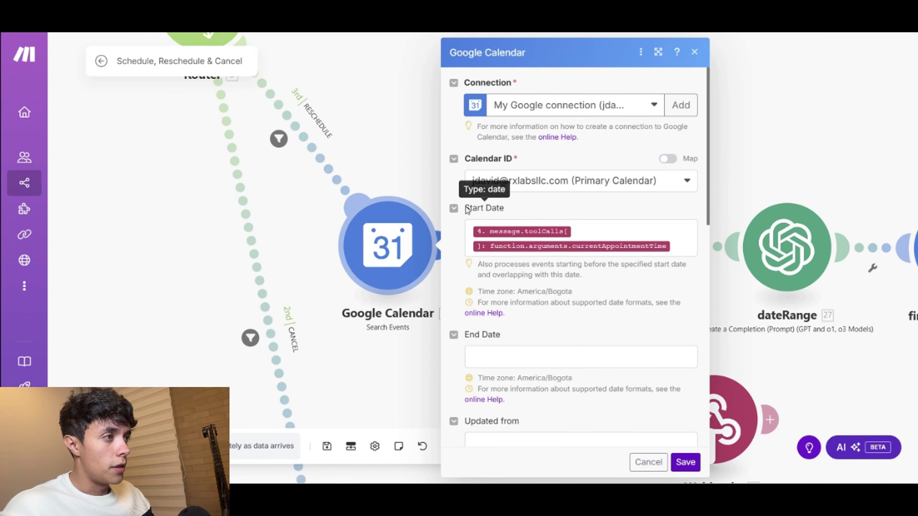
pyautogui.moveTo(466, 210); pyautogui.dragTo(508, 210)
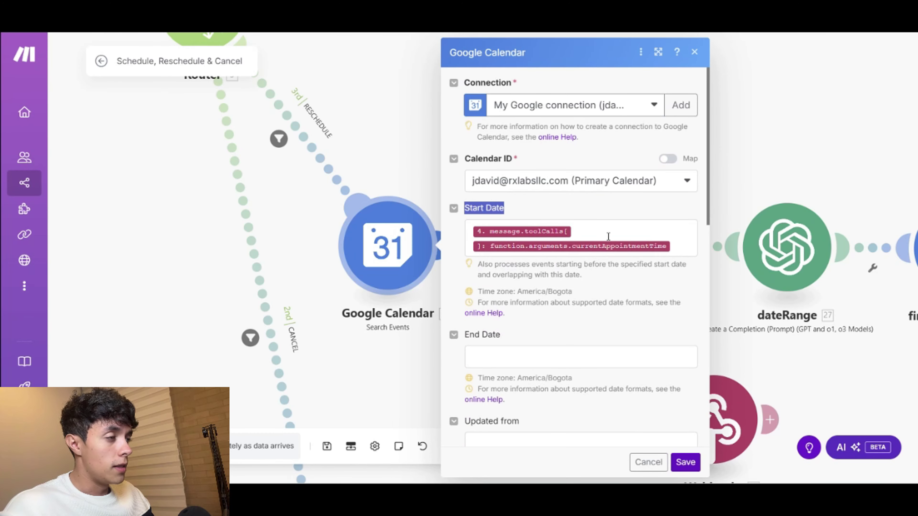
pyautogui.click(538, 218)
# Step: Examine the treatmentType Query field of the Search Events module, highlight its help text, and close the module
pyautogui.scroll(-3, 612, 280)
pyautogui.scroll(-6, 611, 281)
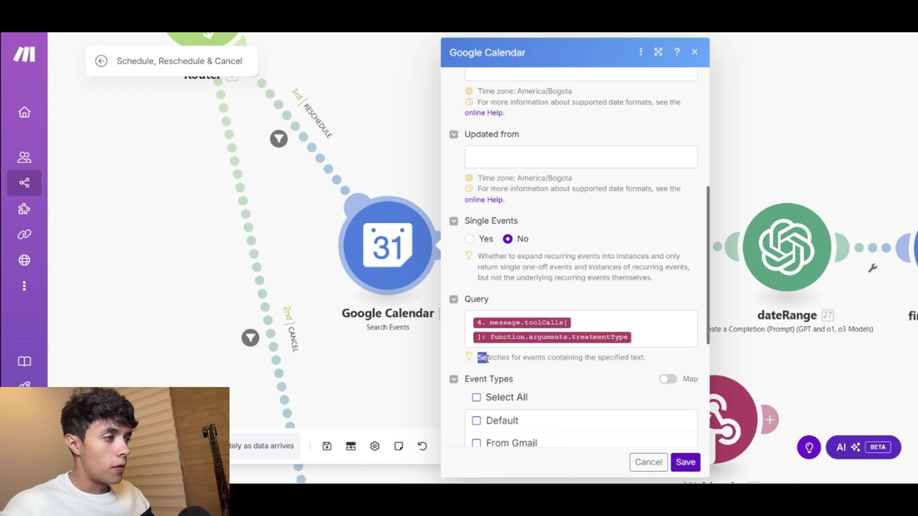
pyautogui.moveTo(487, 359); pyautogui.dragTo(646, 361)
pyautogui.click(669, 364)
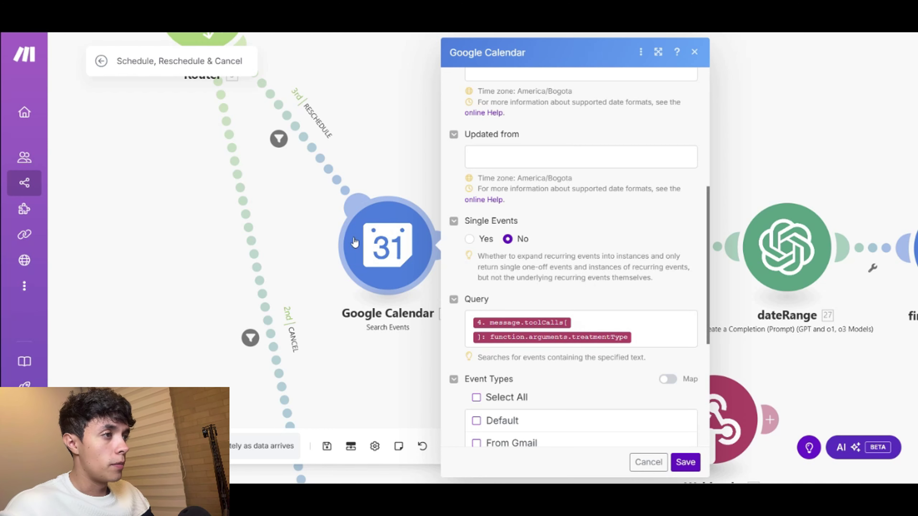
pyautogui.click(386, 151)
# Step: Compare the schedule route, reopen the RESCHEDULE route's Search Events module to recheck Start Date and Query, and close it
pyautogui.scroll(-2, 412, 158)
pyautogui.moveTo(470, 113); pyautogui.dragTo(427, 357)
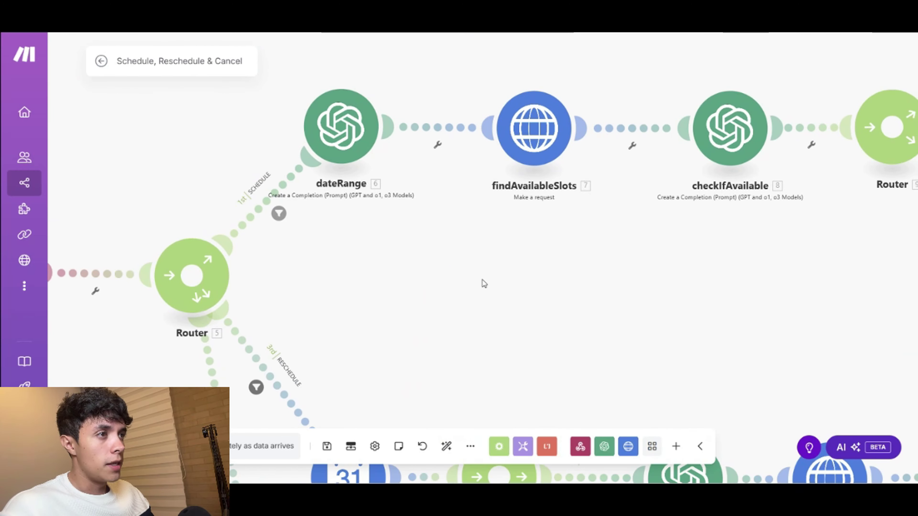
pyautogui.scroll(-3, 483, 280)
pyautogui.moveTo(625, 281); pyautogui.dragTo(471, 286)
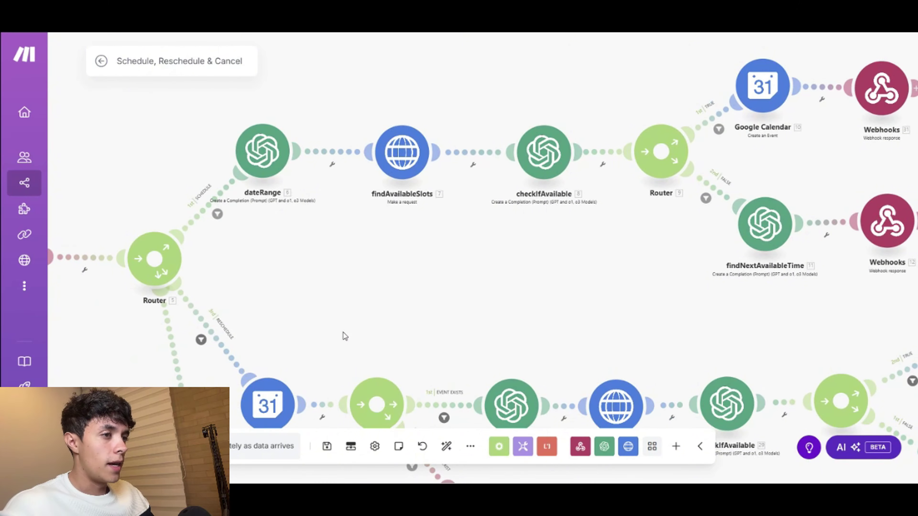
pyautogui.click(267, 404)
pyautogui.scroll(-5, 423, 347)
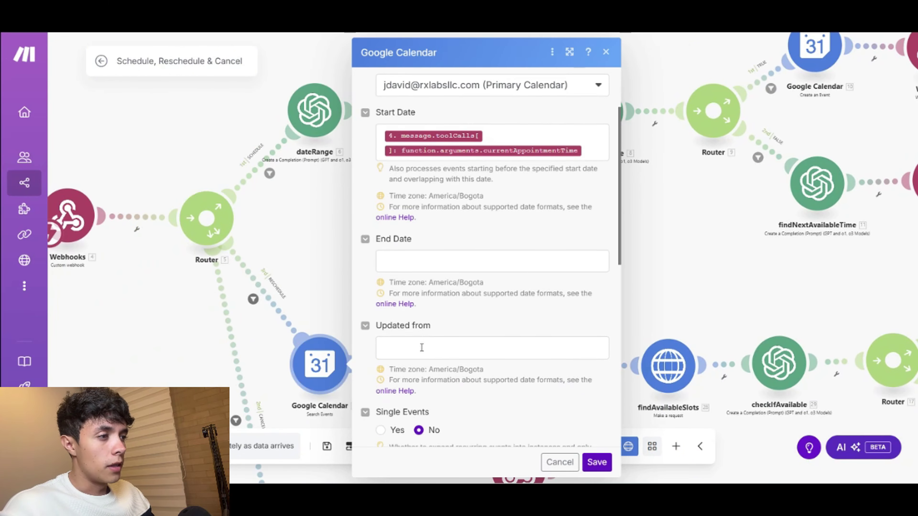
pyautogui.scroll(2, 421, 347)
pyautogui.scroll(-5, 421, 347)
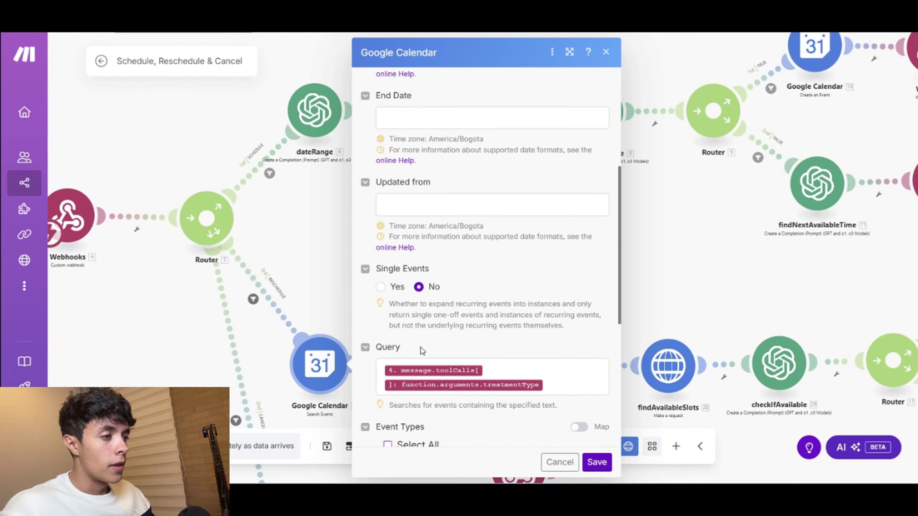
pyautogui.click(309, 291)
# Step: Examine the EVENT EXISTS path from dateRange through the availability router to its Update an Event module and webhook responses
pyautogui.scroll(2, 340, 304)
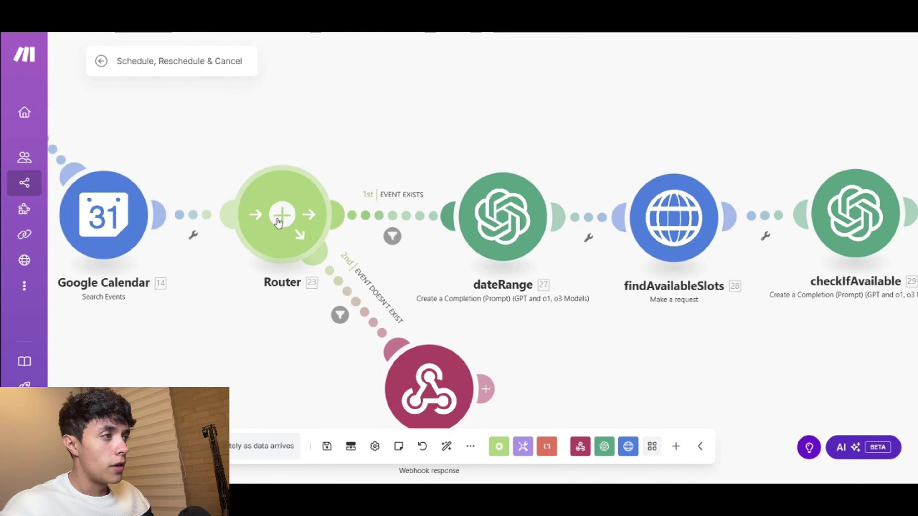
pyautogui.scroll(-1, 668, 293)
pyautogui.hscroll(5, 668, 293)
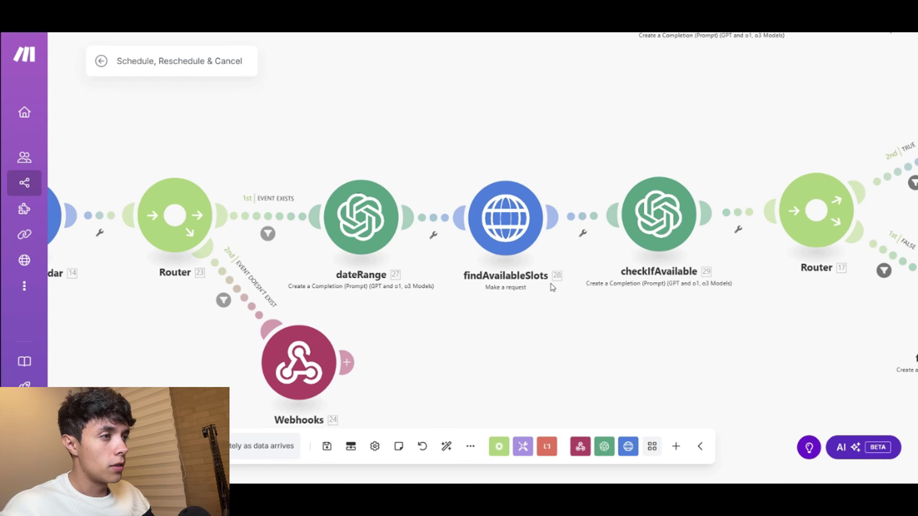
pyautogui.scroll(-2, 571, 320)
pyautogui.moveTo(499, 196); pyautogui.dragTo(482, 226)
pyautogui.scroll(-1, 482, 217)
pyautogui.moveTo(460, 161); pyautogui.dragTo(469, 229)
pyautogui.scroll(1, 470, 230)
pyautogui.moveTo(587, 289); pyautogui.dragTo(347, 203)
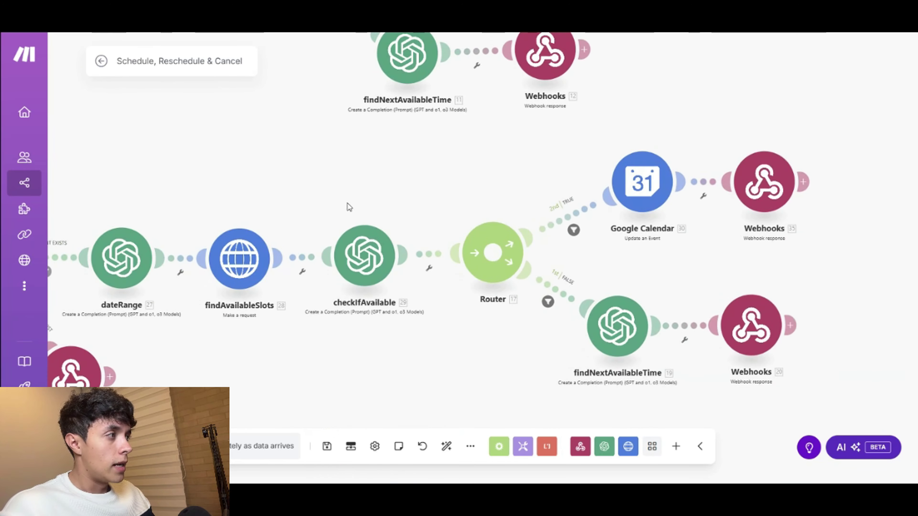
pyautogui.moveTo(647, 246); pyautogui.dragTo(537, 235)
pyautogui.scroll(2, 536, 233)
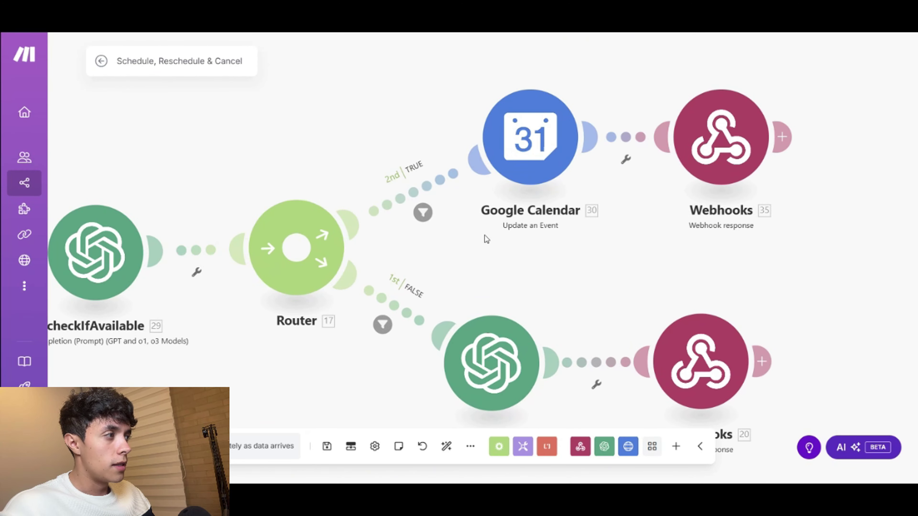
# Step: Open the EVENT DOESN'T EXIST webhook response and highlight its result message asking to verify the appointment time
pyautogui.scroll(-3, 463, 250)
pyautogui.hscroll(-1, 547, 322)
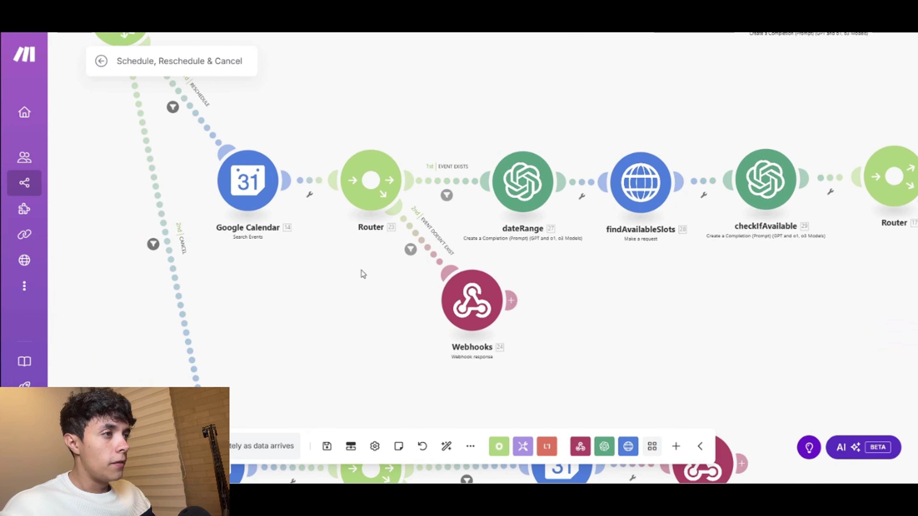
pyautogui.scroll(2, 416, 324)
pyautogui.click(495, 286)
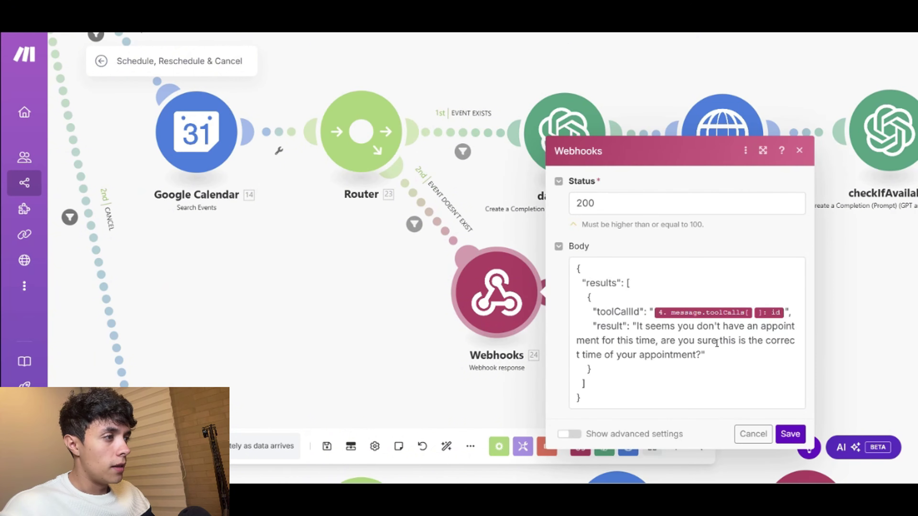
pyautogui.click(591, 393)
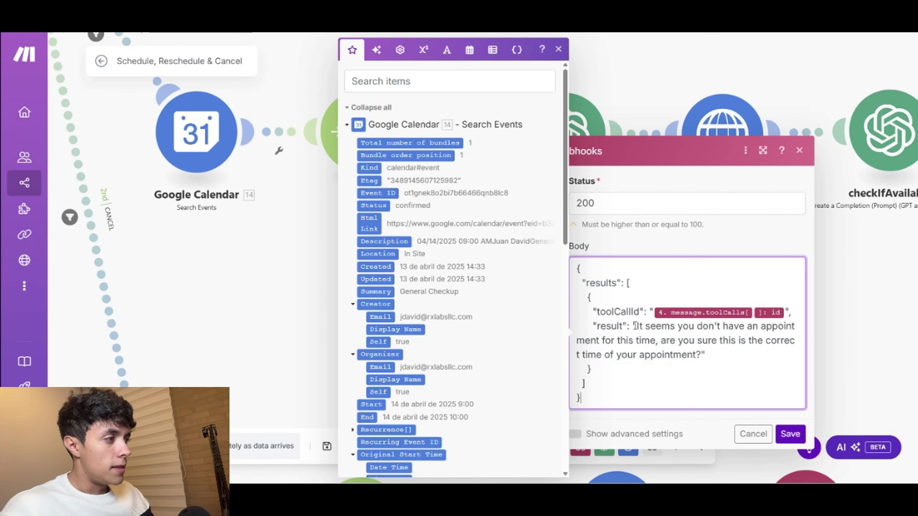
pyautogui.moveTo(636, 326); pyautogui.dragTo(787, 326)
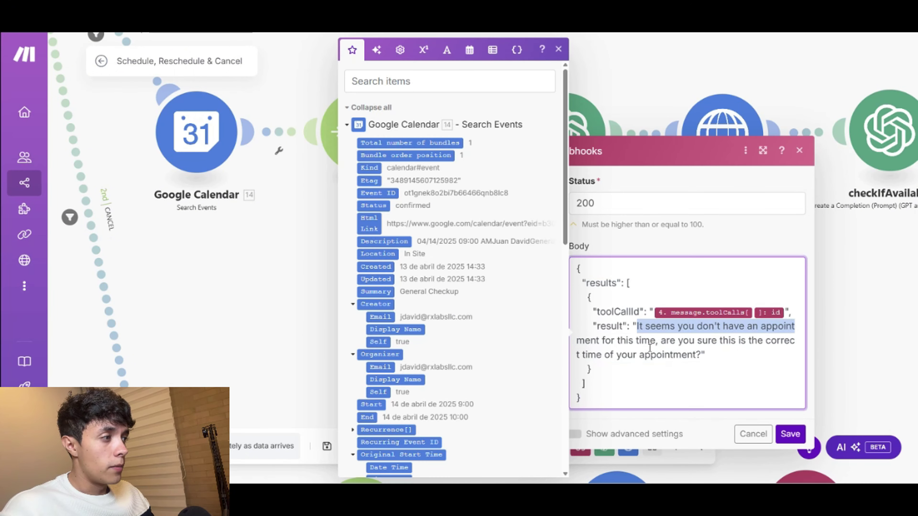
pyautogui.click(772, 367)
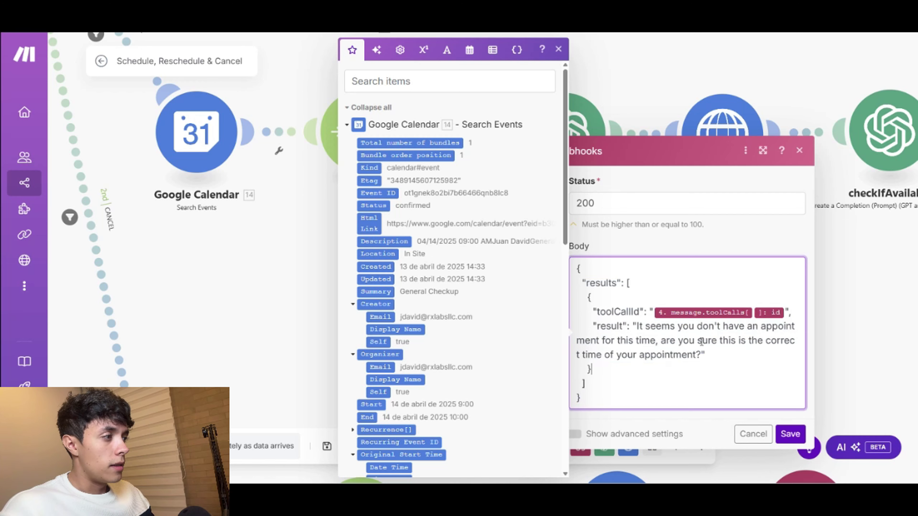
pyautogui.moveTo(785, 341); pyautogui.dragTo(636, 327)
pyautogui.click(683, 342)
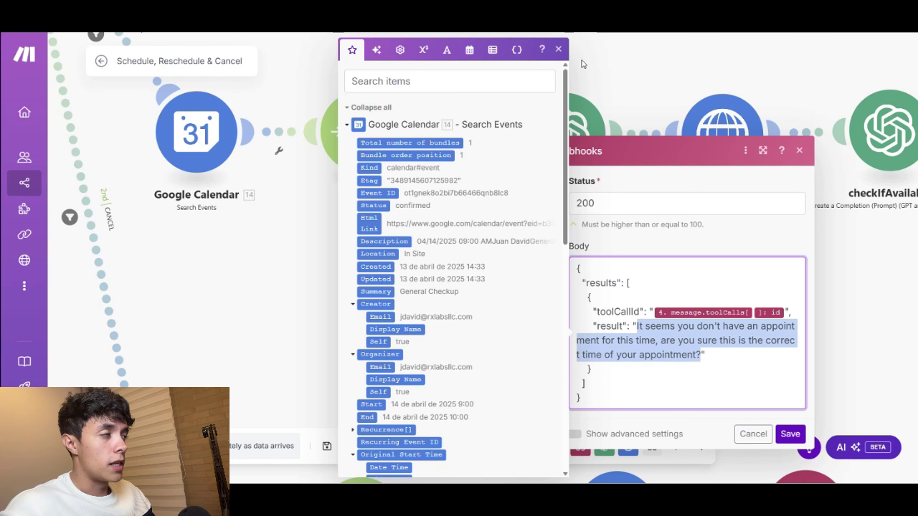
# Step: Save the RESCHEDULE route's EVENT DOESN'T EXIST webhook response and move its module slightly lower on the canvas
pyautogui.click(785, 431)
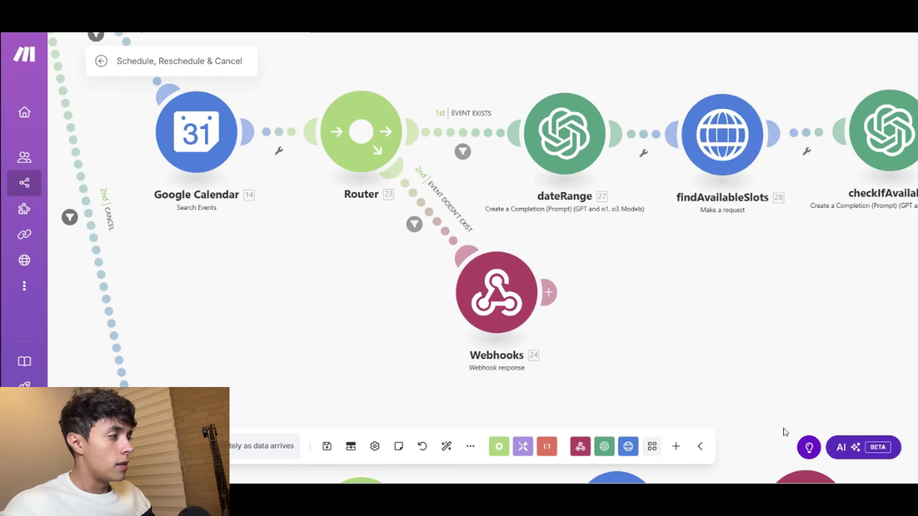
pyautogui.moveTo(608, 268); pyautogui.dragTo(631, 273)
pyautogui.moveTo(533, 318); pyautogui.dragTo(530, 335)
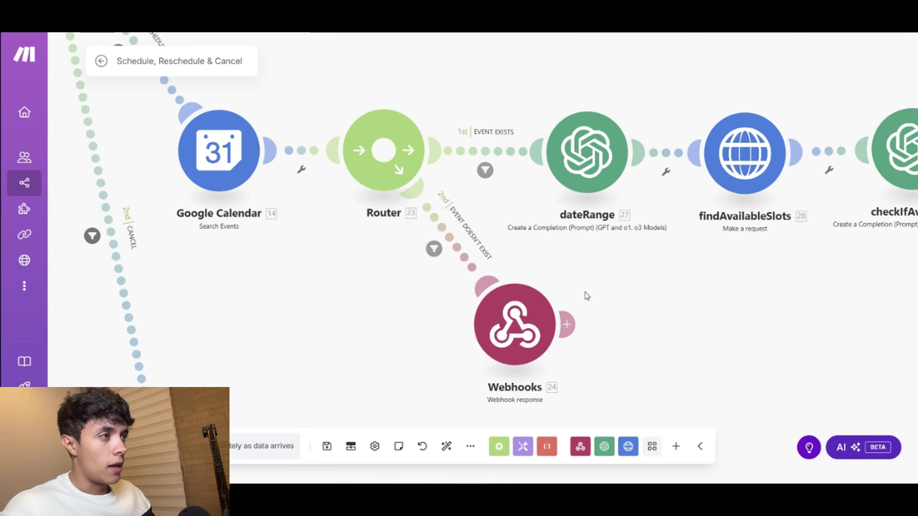
# Step: Check the dateRange and findAvailableSlots modules on the RESCHEDULE route's EVENT EXISTS path, closing each without changes
pyautogui.moveTo(586, 295); pyautogui.dragTo(363, 313)
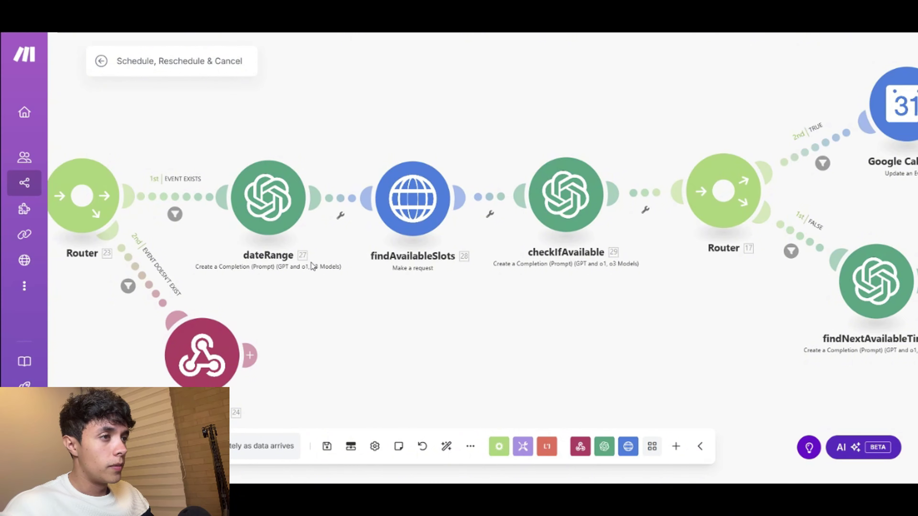
pyautogui.scroll(1, 311, 262)
pyautogui.click(257, 187)
pyautogui.click(568, 52)
pyautogui.moveTo(497, 321); pyautogui.dragTo(458, 315)
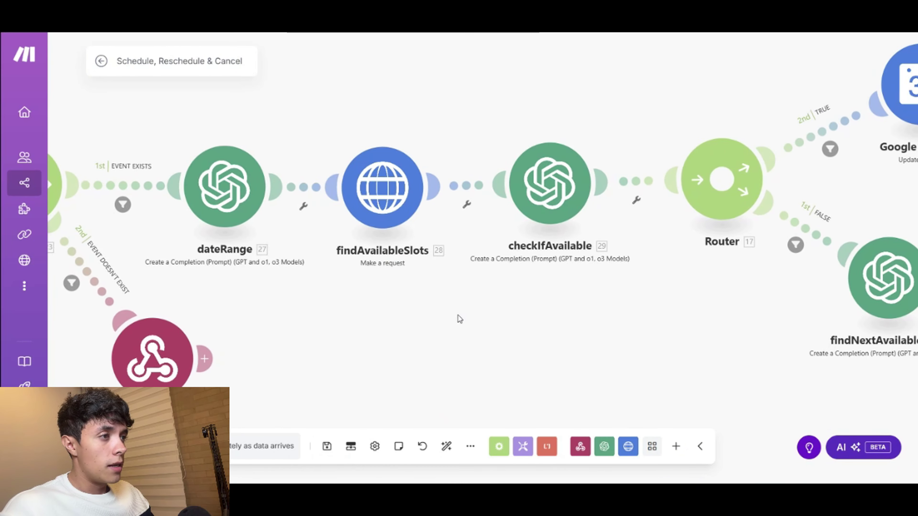
pyautogui.click(382, 187)
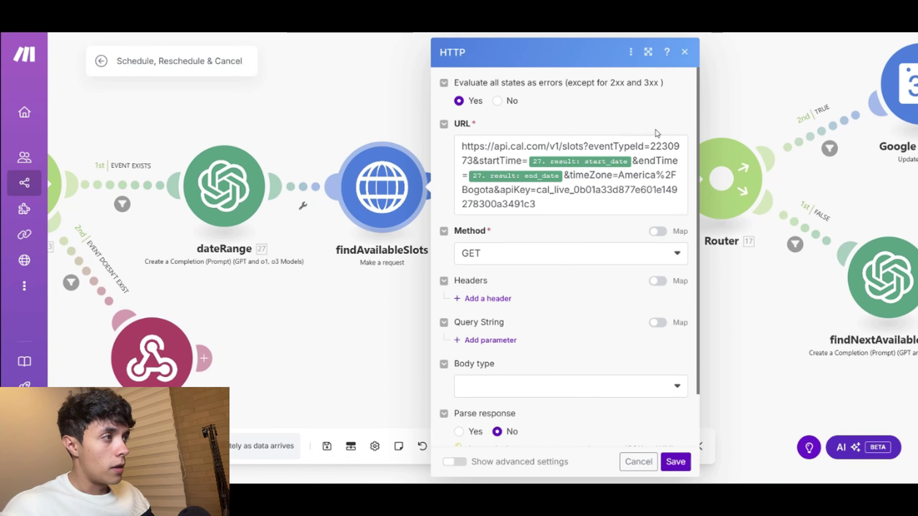
pyautogui.click(685, 54)
# Step: Check the RESCHEDULE route's checkIfAvailable module, close it, and examine the TRUE and FALSE branches after the availability router
pyautogui.hscroll(5, 634, 322)
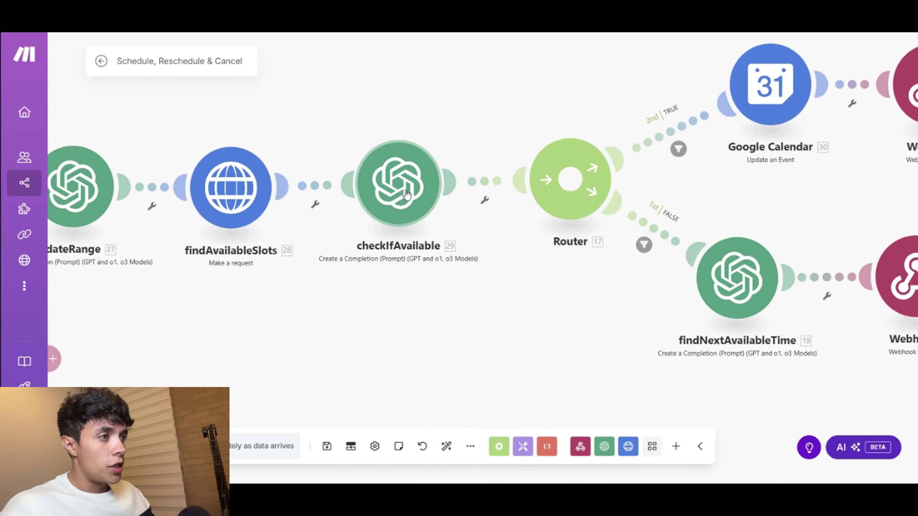
pyautogui.click(399, 182)
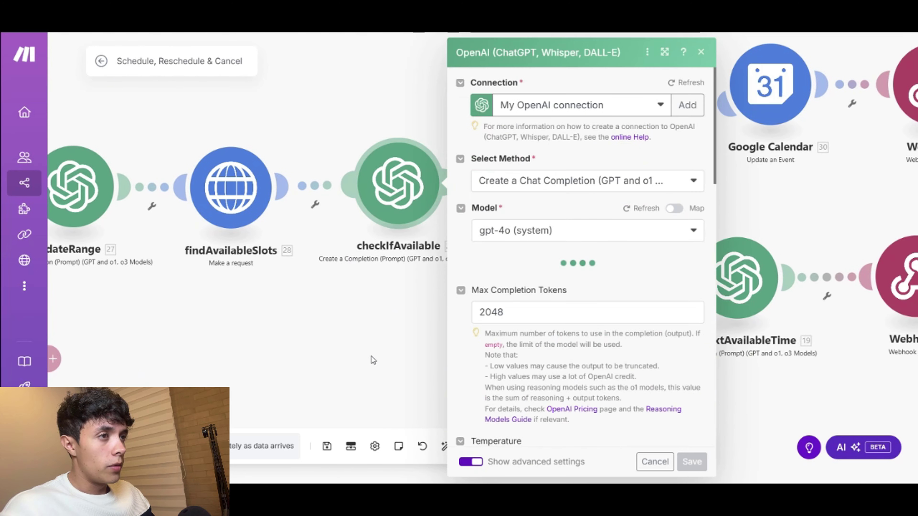
pyautogui.click(702, 54)
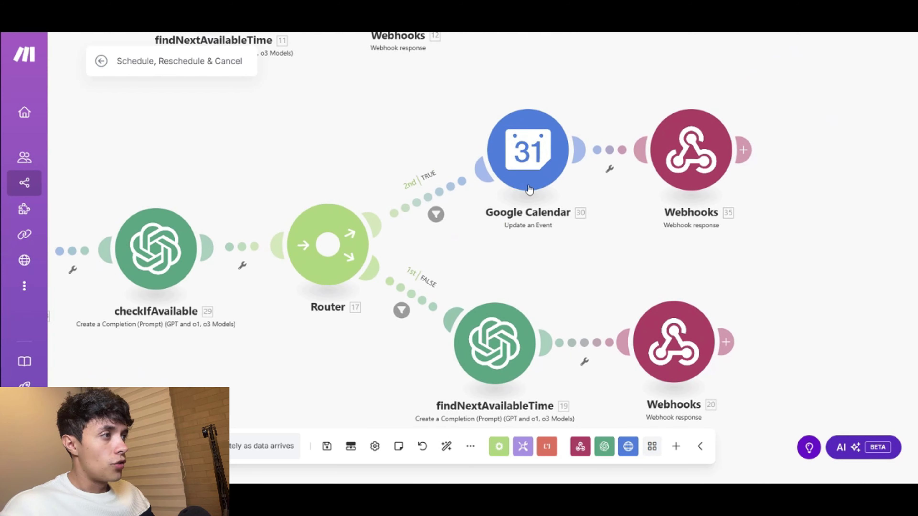
pyautogui.scroll(-5, 648, 275)
pyautogui.hscroll(3, 648, 275)
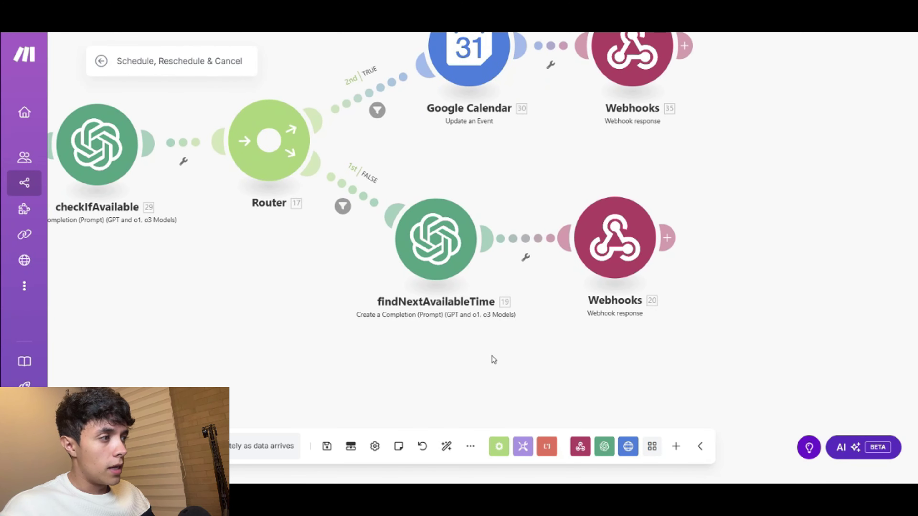
pyautogui.click(666, 233)
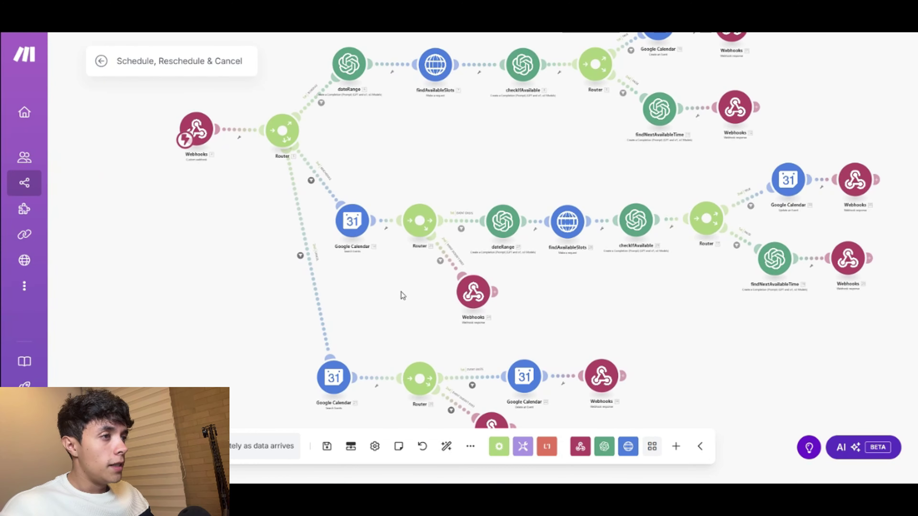
# Step: Open the CANCEL route's Search Events module and compare its Start Date with the RESCHEDULE route's Search Events module
pyautogui.scroll(-2, 401, 292)
pyautogui.hscroll(-2, 401, 292)
pyautogui.scroll(10, 396, 265)
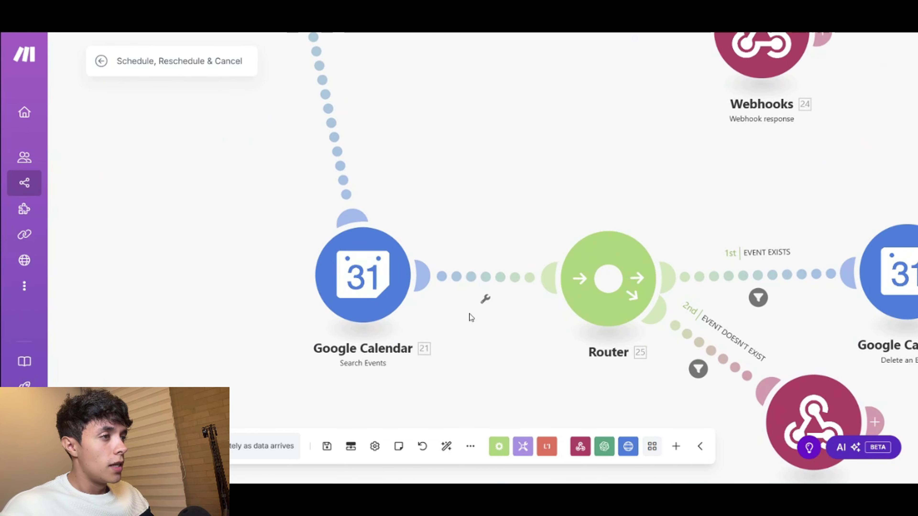
pyautogui.click(397, 289)
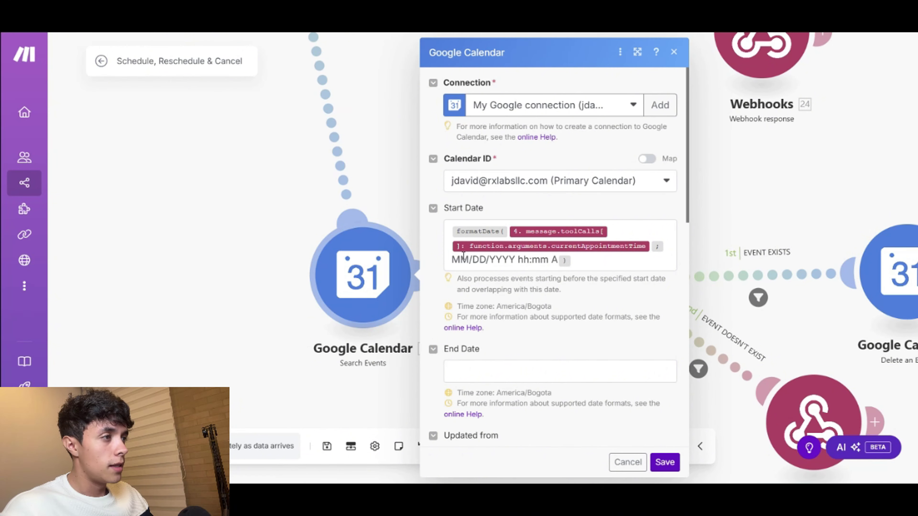
pyautogui.scroll(-5, 380, 146)
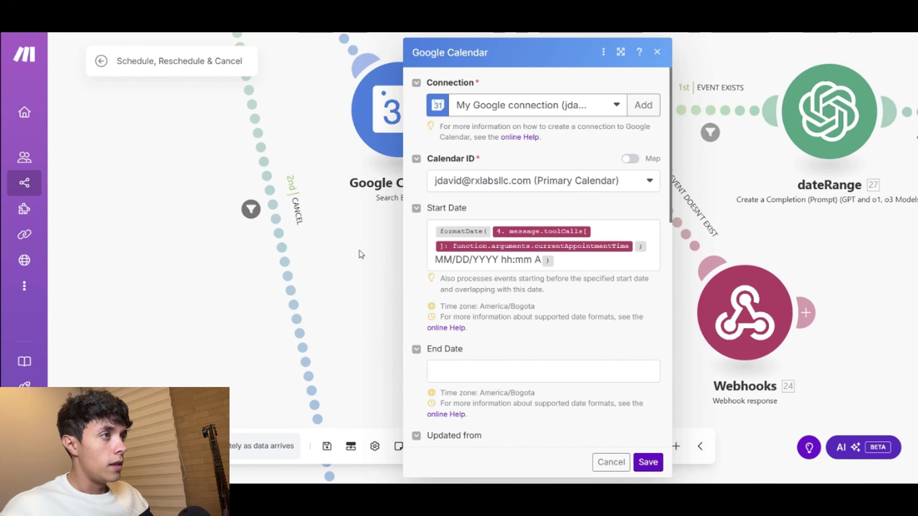
pyautogui.click(373, 320)
pyautogui.scroll(-8, 373, 324)
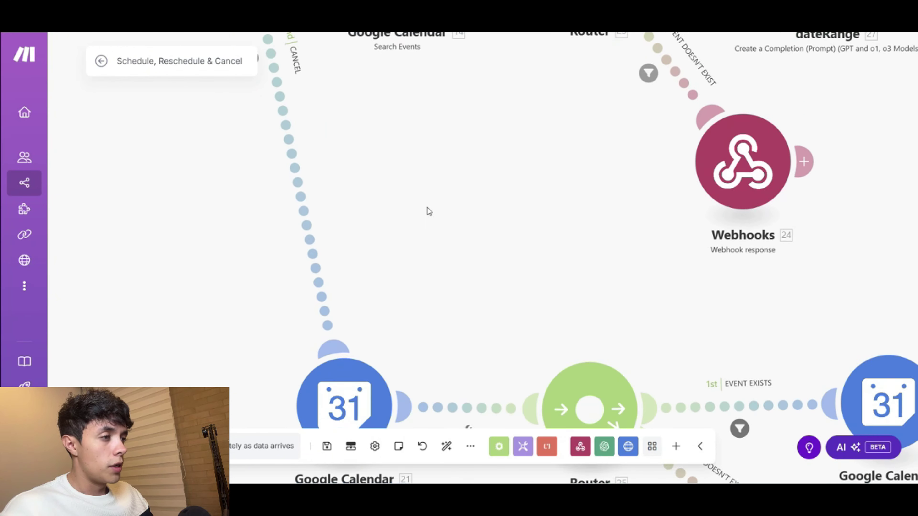
# Step: Reopen the CANCEL route's Search Events module, examine its treatmentType Query, and look over the router paths after it
pyautogui.click(352, 286)
pyautogui.scroll(-4, 479, 342)
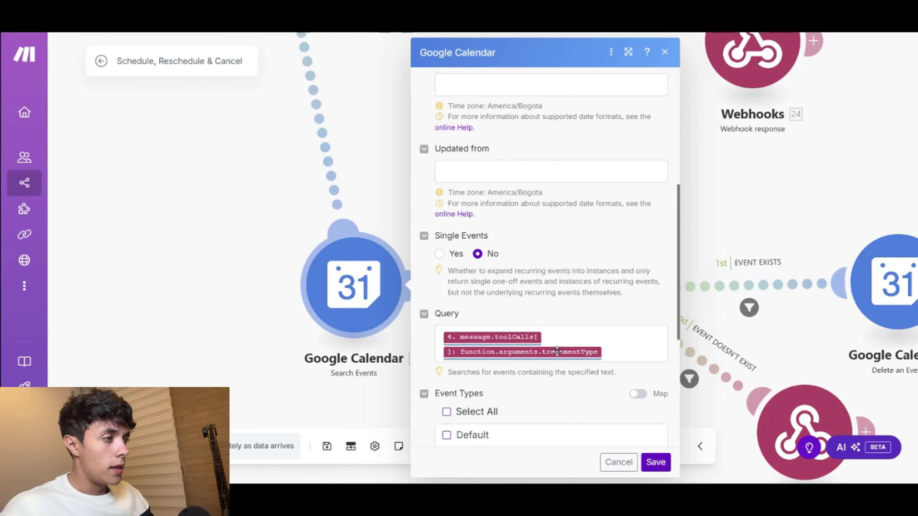
pyautogui.press('Escape')
pyautogui.hscroll(6, 590, 164)
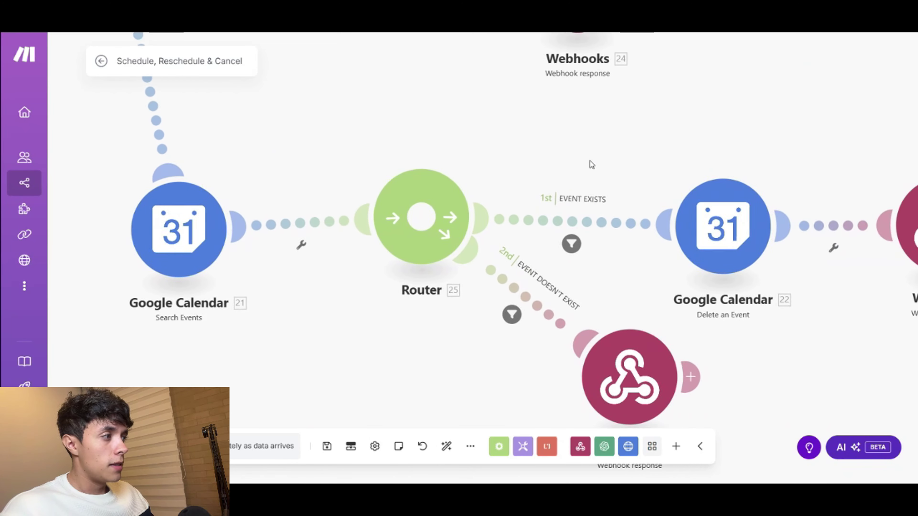
pyautogui.click(530, 226)
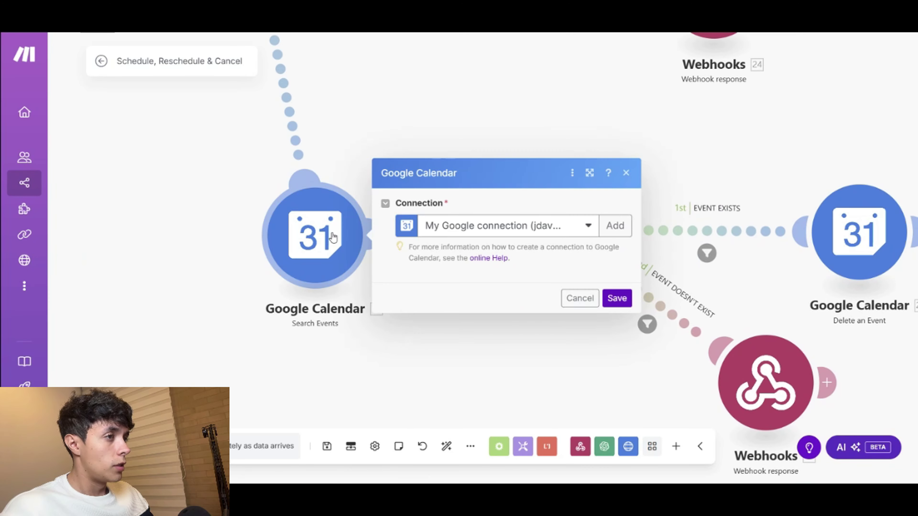
# Step: Open the webhook response after the Delete an Event module and highlight its successful cancellation message
pyautogui.scroll(-1, 490, 288)
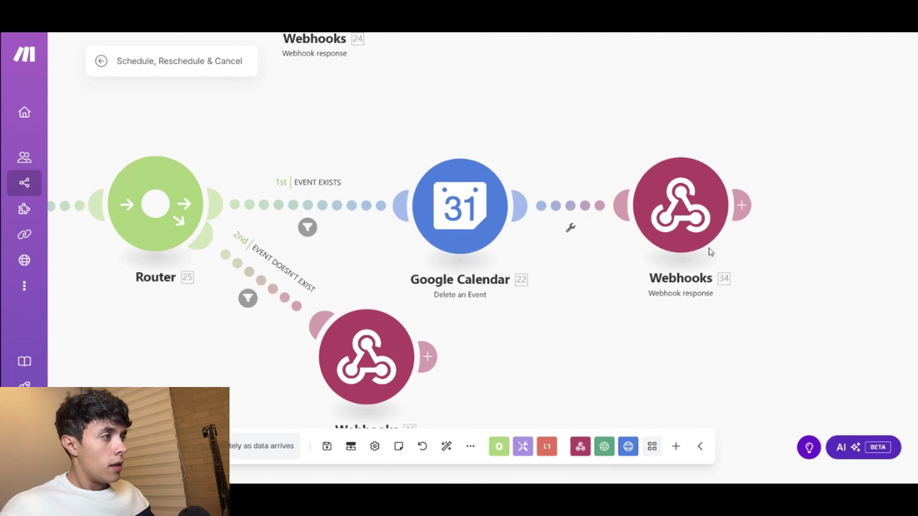
pyautogui.click(657, 209)
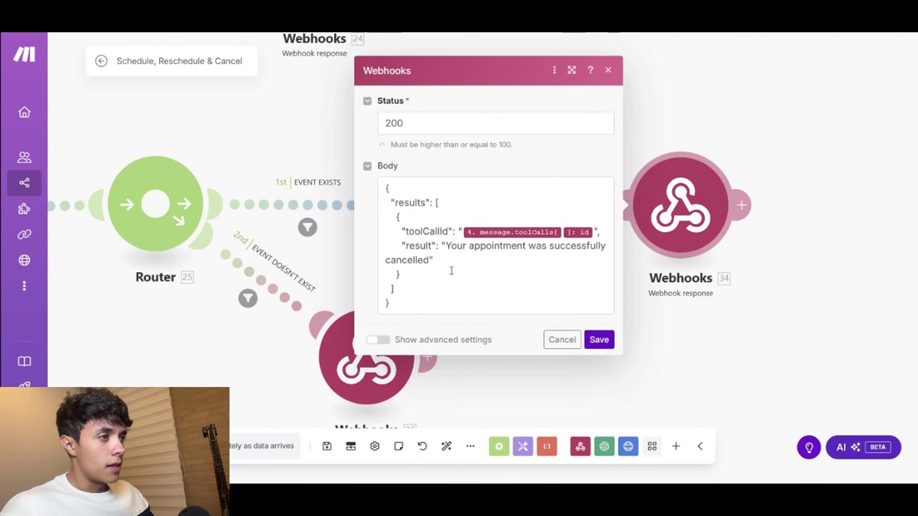
pyautogui.moveTo(448, 247); pyautogui.dragTo(433, 261)
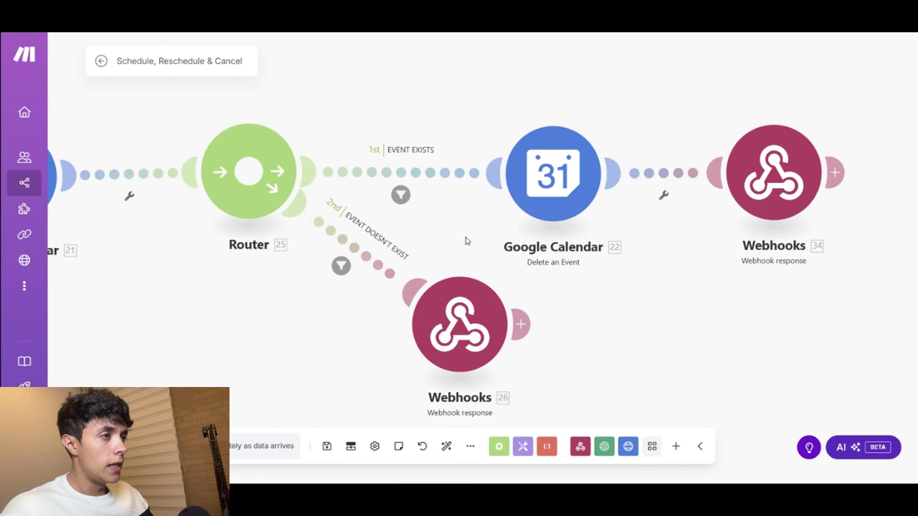
# Step: Move the CANCEL route's EVENT DOESN'T EXIST webhook response module lower, highlight its result message asking to verify the appointment time, and save it
pyautogui.moveTo(465, 238); pyautogui.dragTo(500, 281)
pyautogui.moveTo(515, 341); pyautogui.dragTo(493, 359)
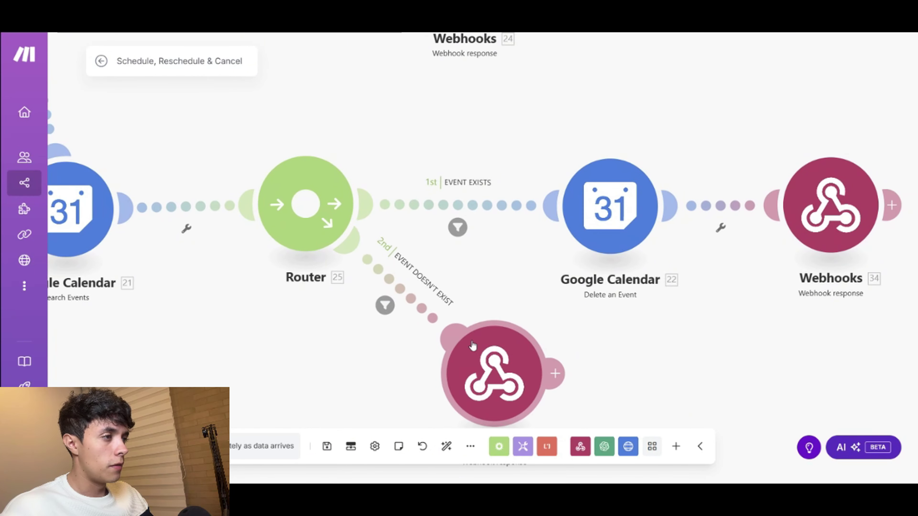
pyautogui.click(494, 369)
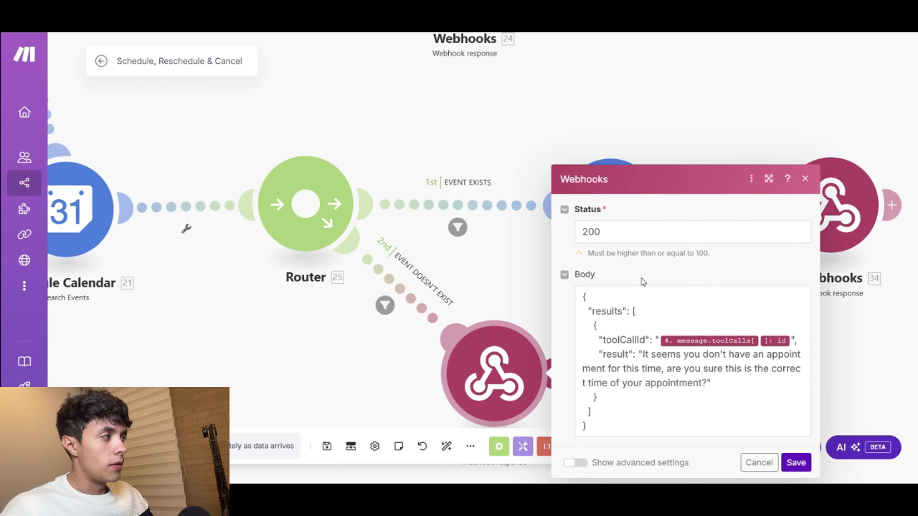
pyautogui.moveTo(642, 355); pyautogui.dragTo(705, 386)
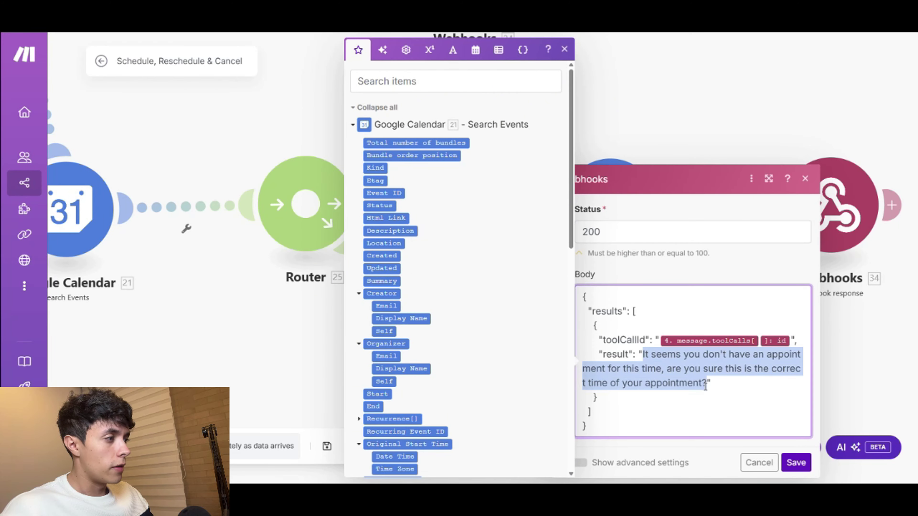
pyautogui.click(797, 464)
# Step: Review the schedule and reschedule routes side by side, focusing on their availability checks, calendar modules and webhook responses
pyautogui.scroll(-10, 401, 434)
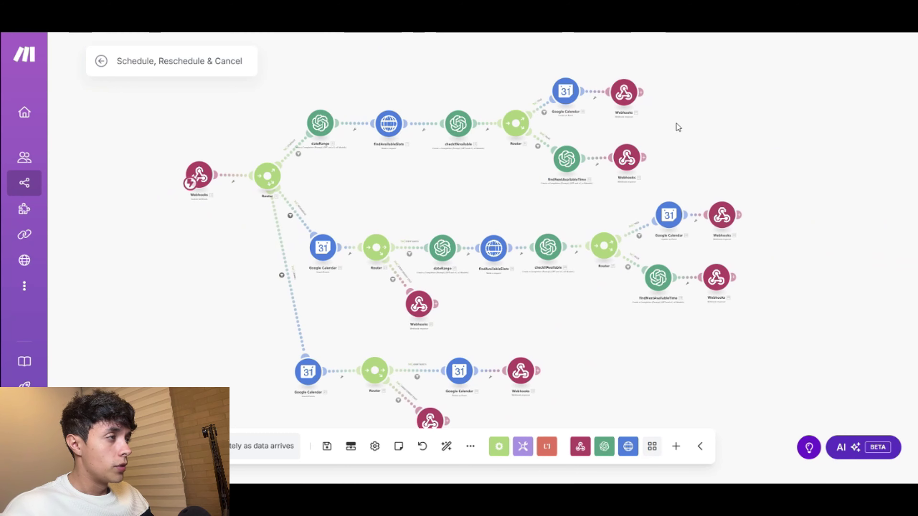
pyautogui.scroll(3, 676, 123)
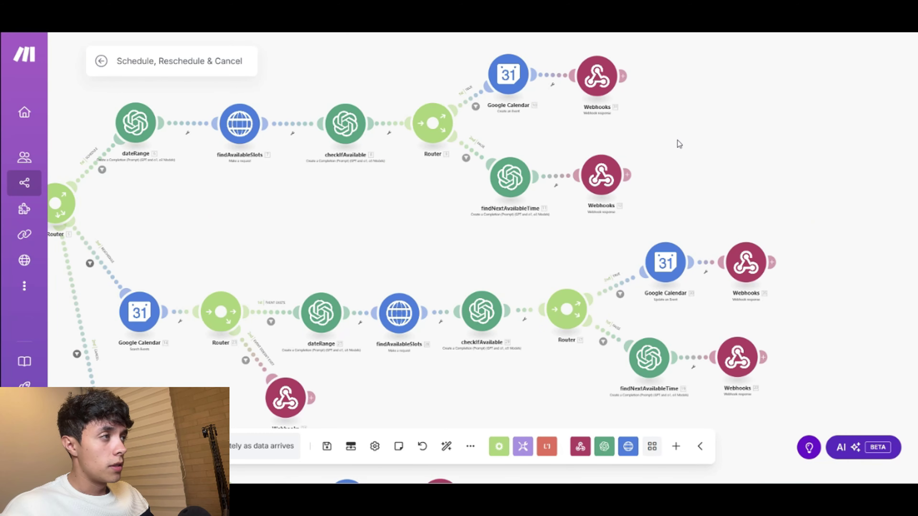
pyautogui.scroll(2, 667, 138)
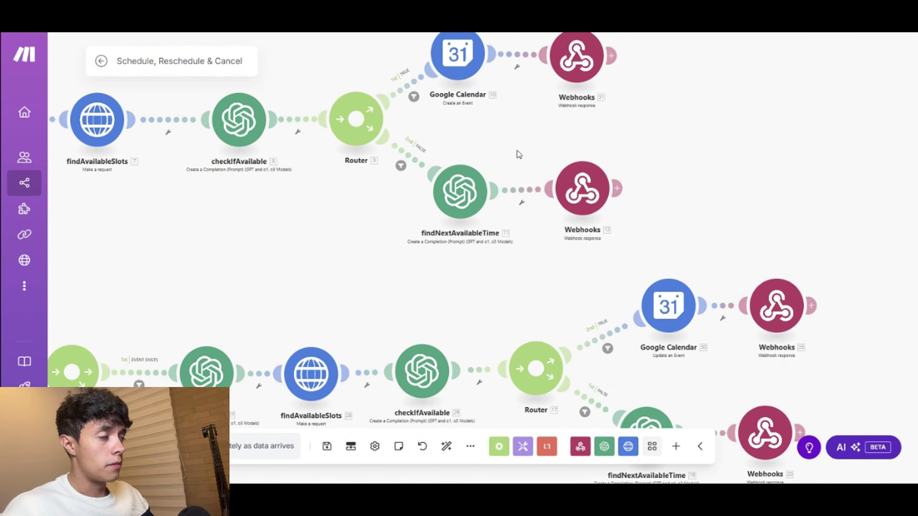
pyautogui.scroll(1, 583, 143)
pyautogui.scroll(-1, 636, 153)
pyautogui.moveTo(495, 114); pyautogui.dragTo(690, 107)
pyautogui.moveTo(339, 245); pyautogui.dragTo(175, 280)
pyautogui.scroll(-2, 695, 219)
pyautogui.moveTo(694, 219); pyautogui.dragTo(625, 191)
pyautogui.scroll(1, 565, 232)
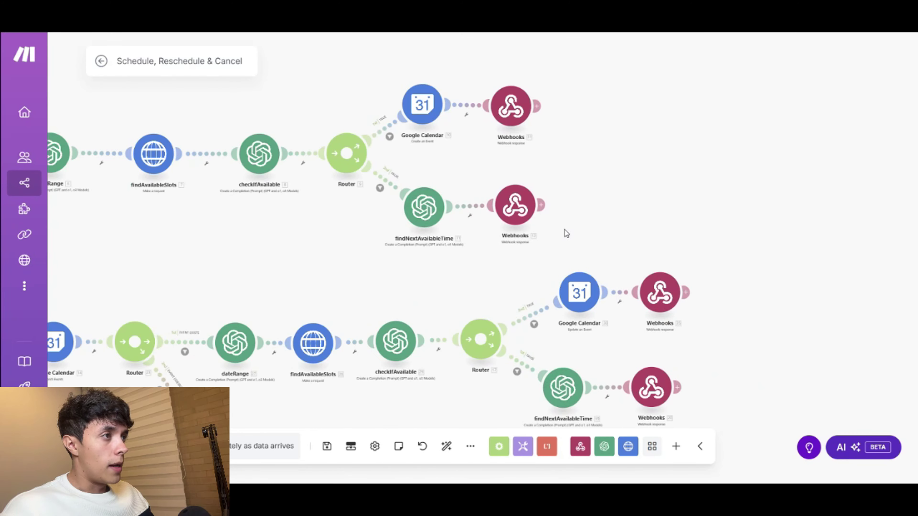
# Step: Review the whole scenario from the incoming webhook through the schedule, reschedule and cancel routes
pyautogui.scroll(-1, 565, 232)
pyautogui.moveTo(240, 272); pyautogui.dragTo(395, 190)
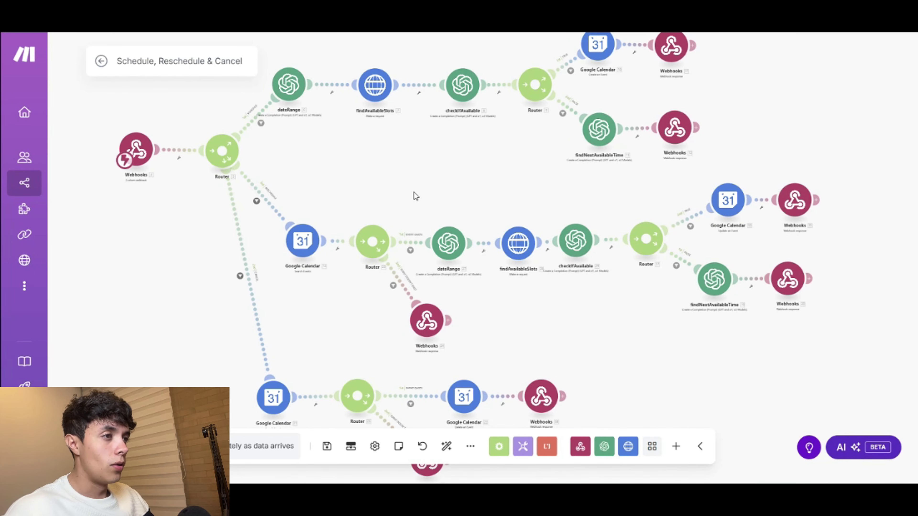
pyautogui.moveTo(502, 175)
pyautogui.mouseDown()
pyautogui.moveTo(423, 197)
pyautogui.moveTo(493, 191)
pyautogui.mouseUp()
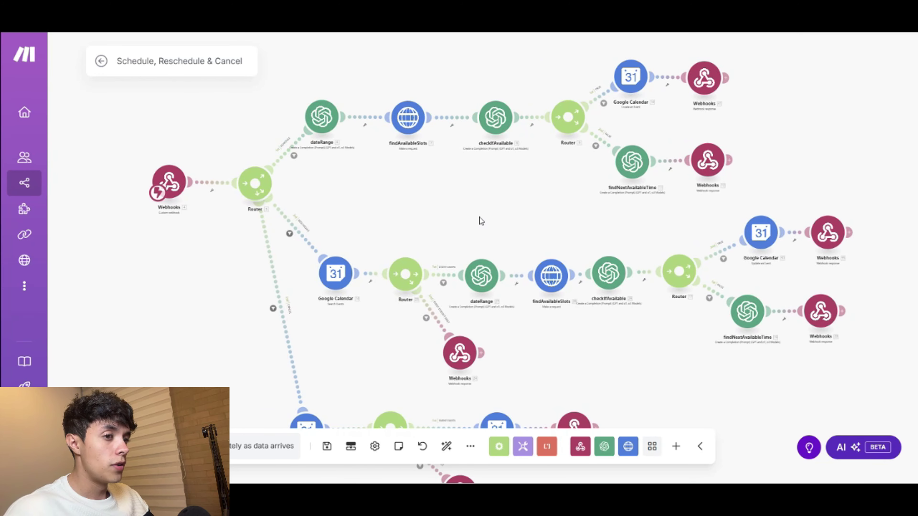
pyautogui.scroll(4, 437, 214)
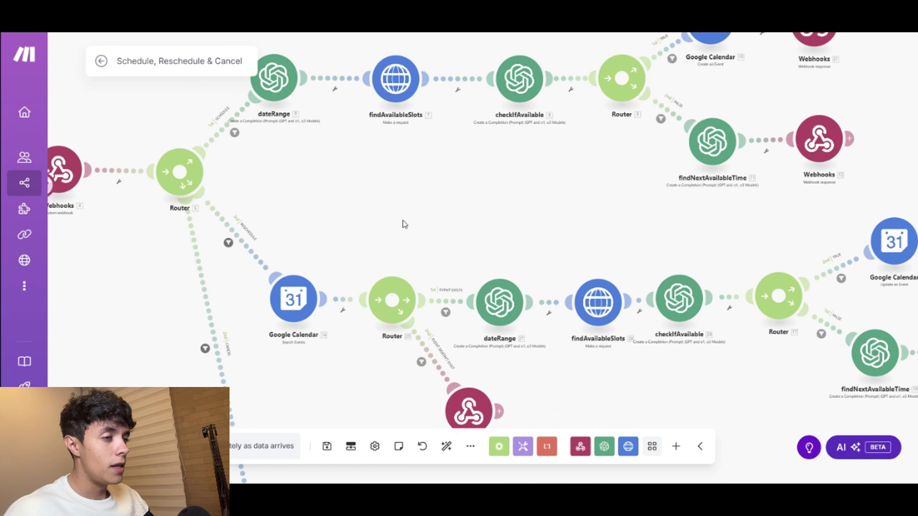
pyautogui.moveTo(404, 224); pyautogui.dragTo(455, 186)
pyautogui.moveTo(533, 191); pyautogui.dragTo(475, 128)
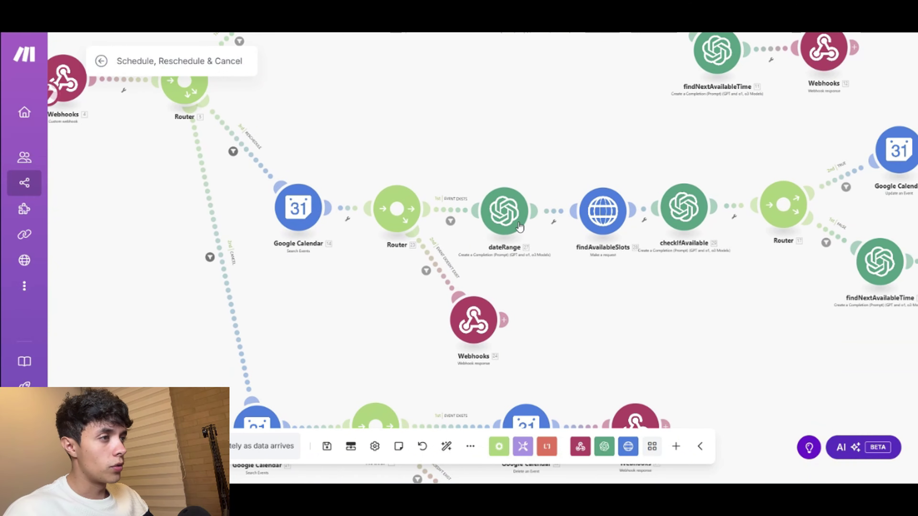
pyautogui.moveTo(705, 362); pyautogui.dragTo(577, 207)
pyautogui.scroll(-3, 578, 207)
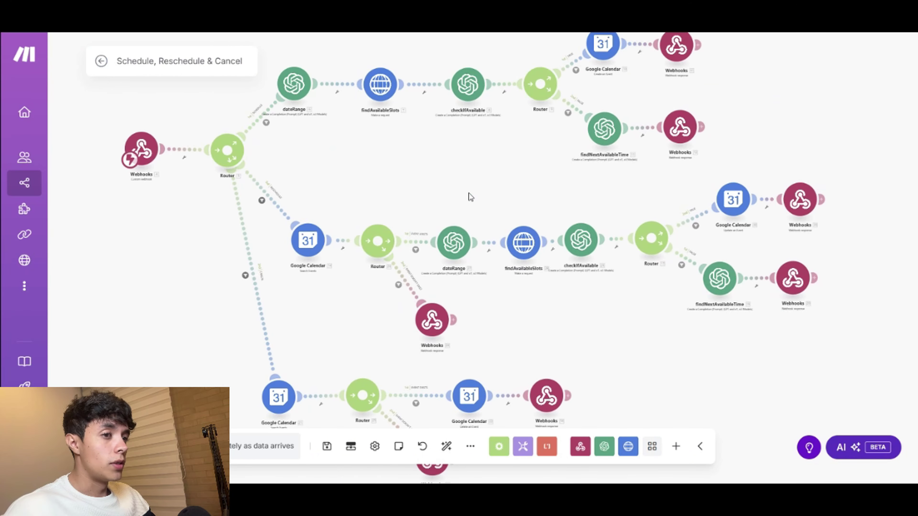